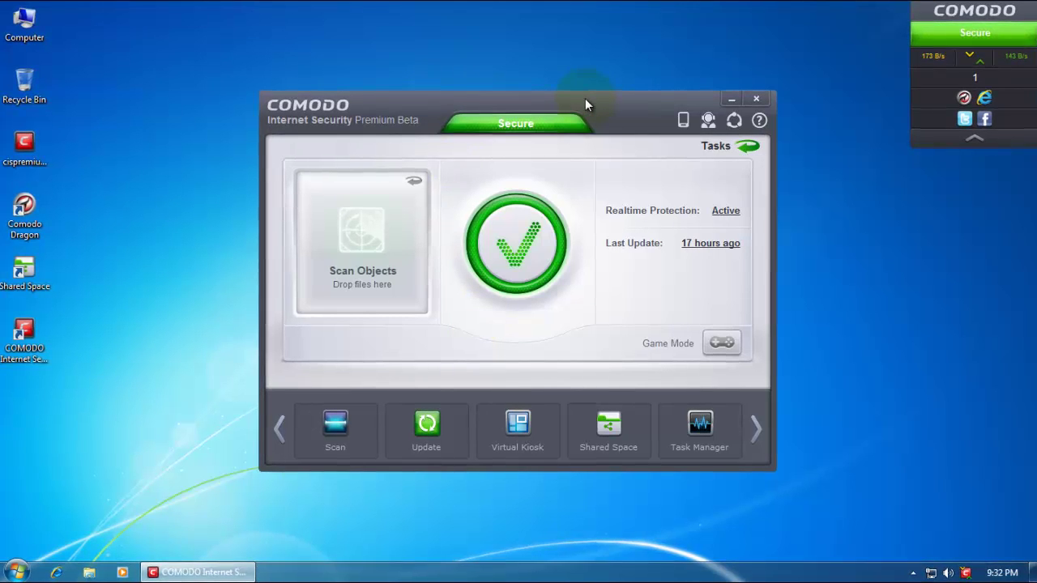
# Browse the firewall, sandbox and advanced tasks, adding Reset Sandbox and Watch Activity to the home screen's task bar.
pyautogui.moveTo(585, 98); pyautogui.dragTo(579, 98)
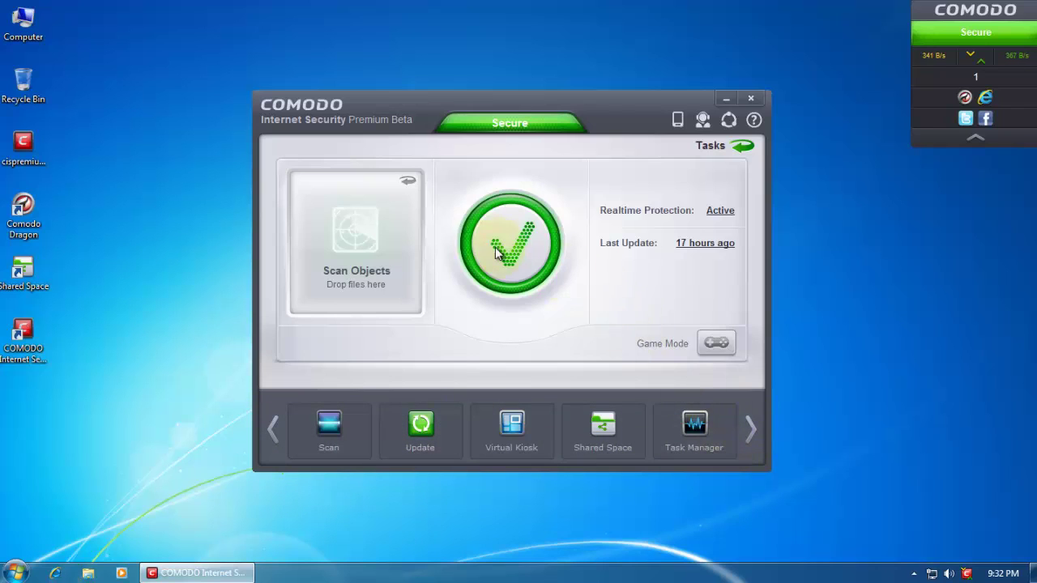
pyautogui.moveTo(484, 103); pyautogui.dragTo(491, 91)
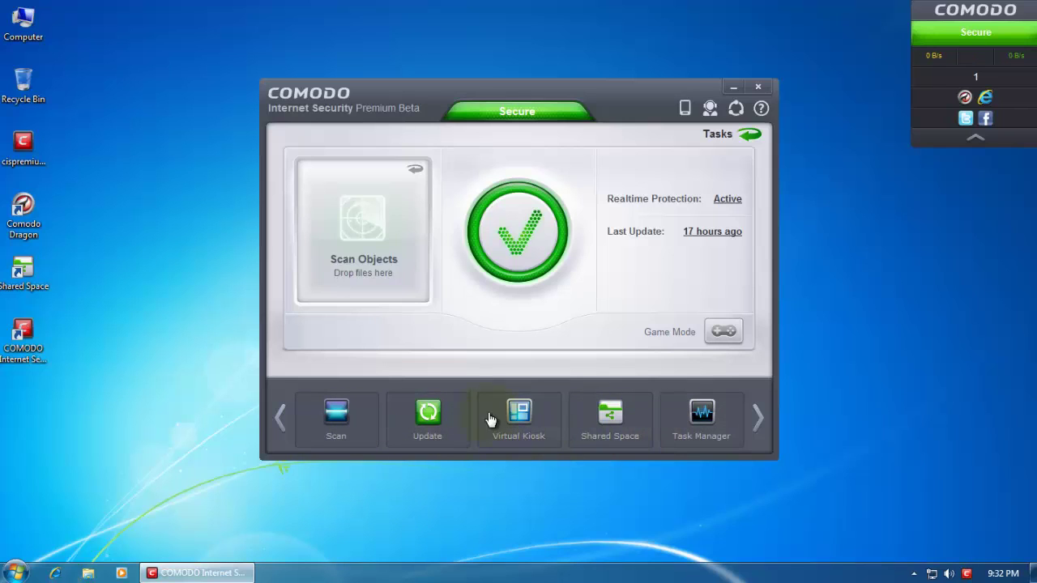
pyautogui.click(740, 140)
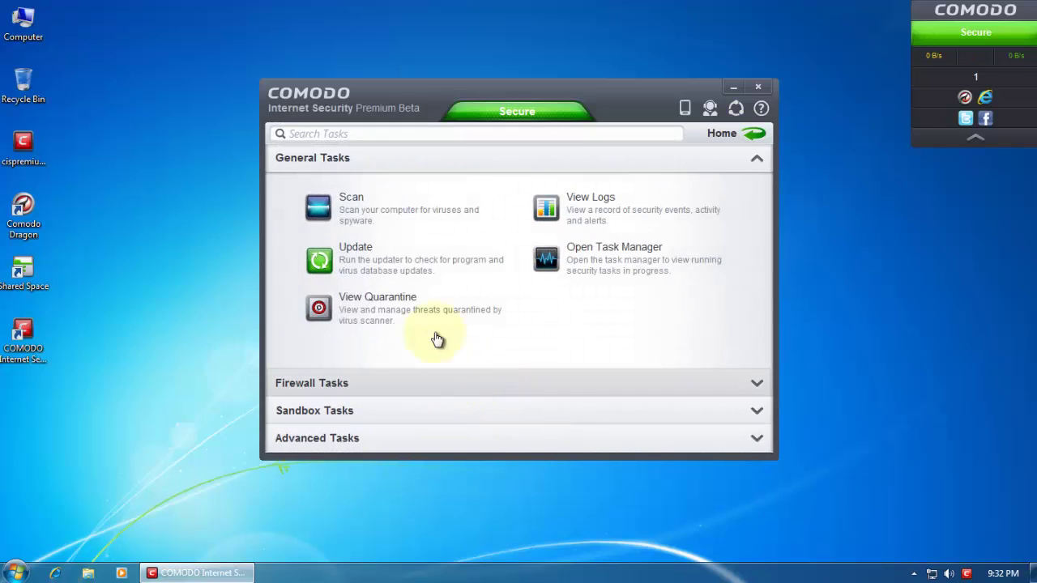
pyautogui.click(319, 384)
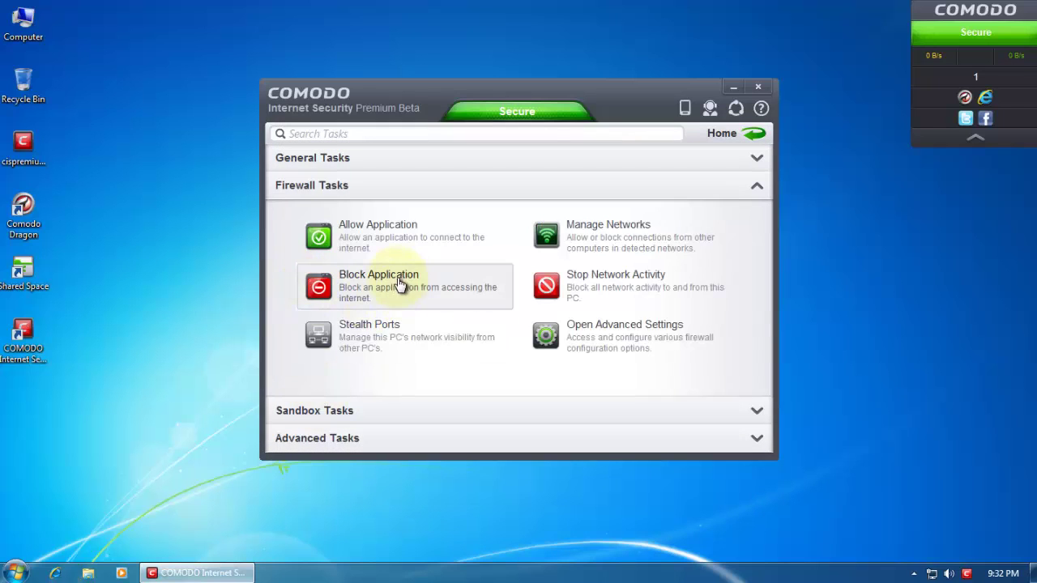
pyautogui.click(381, 415)
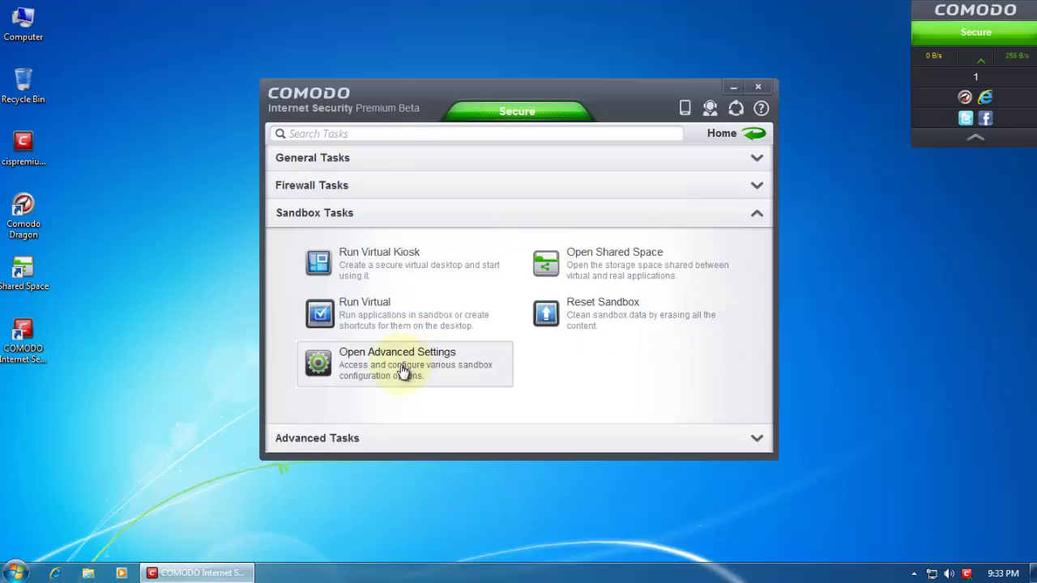
pyautogui.click(349, 444)
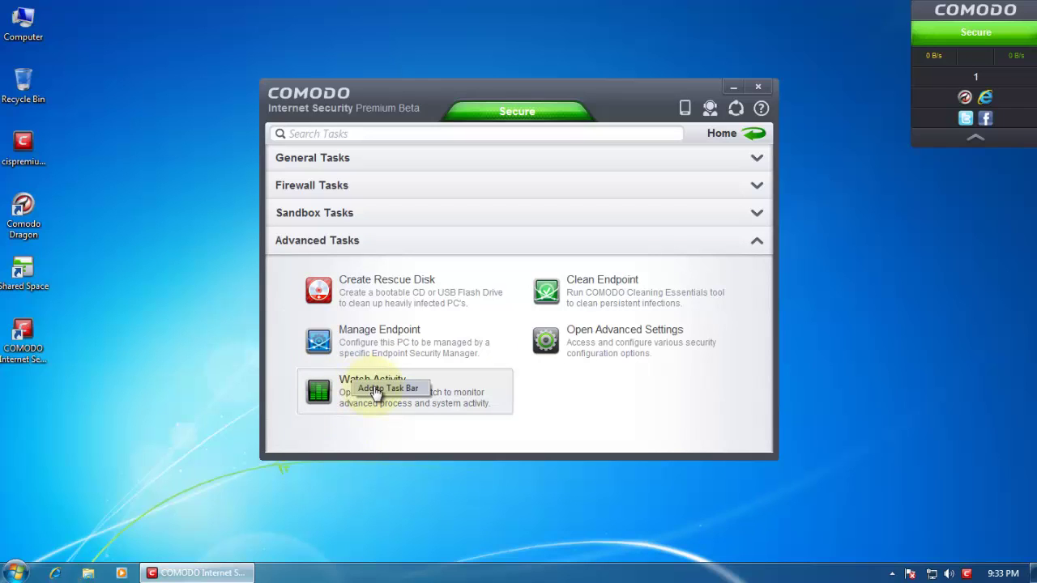
pyautogui.click(753, 138)
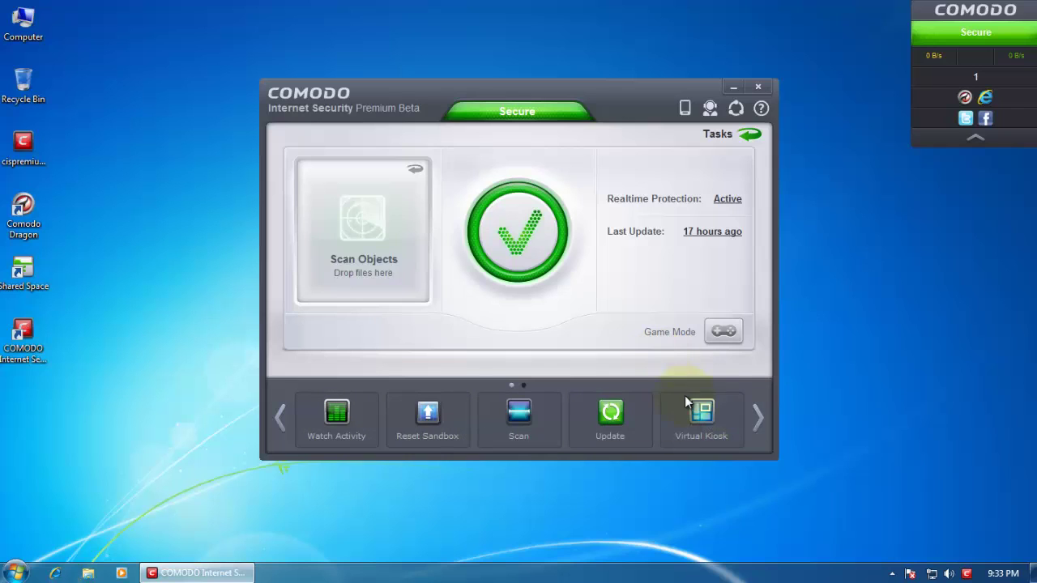
# Review both pages of shortcuts in the home screen's task bar and close the Comodo window.
pyautogui.click(758, 417)
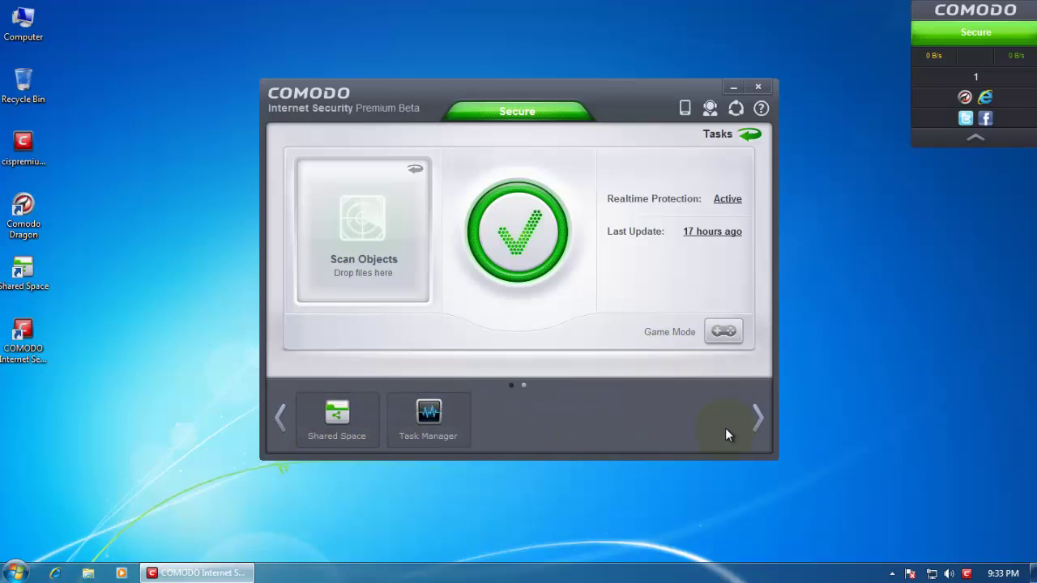
pyautogui.click(275, 417)
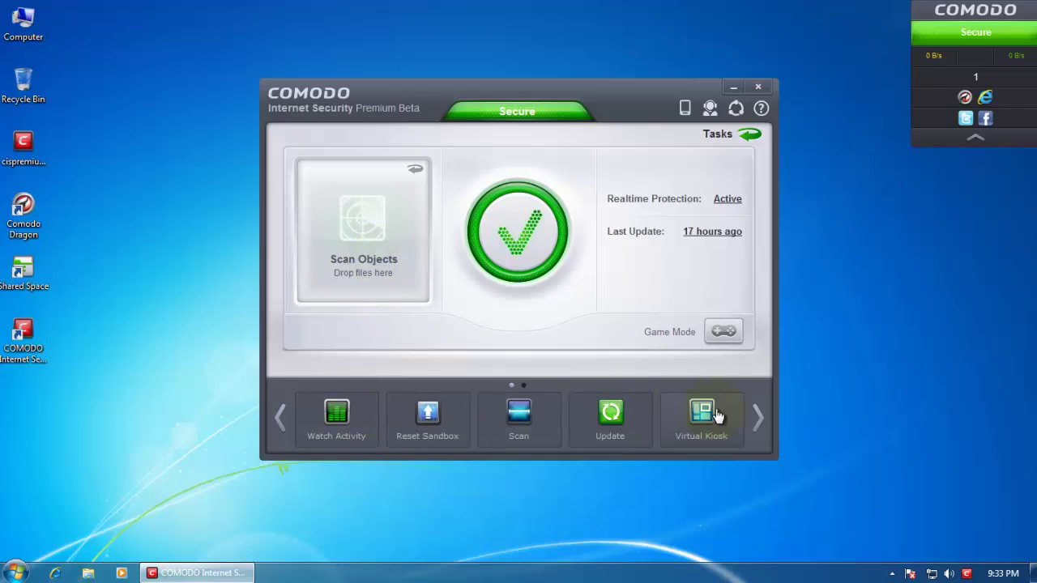
pyautogui.click(759, 86)
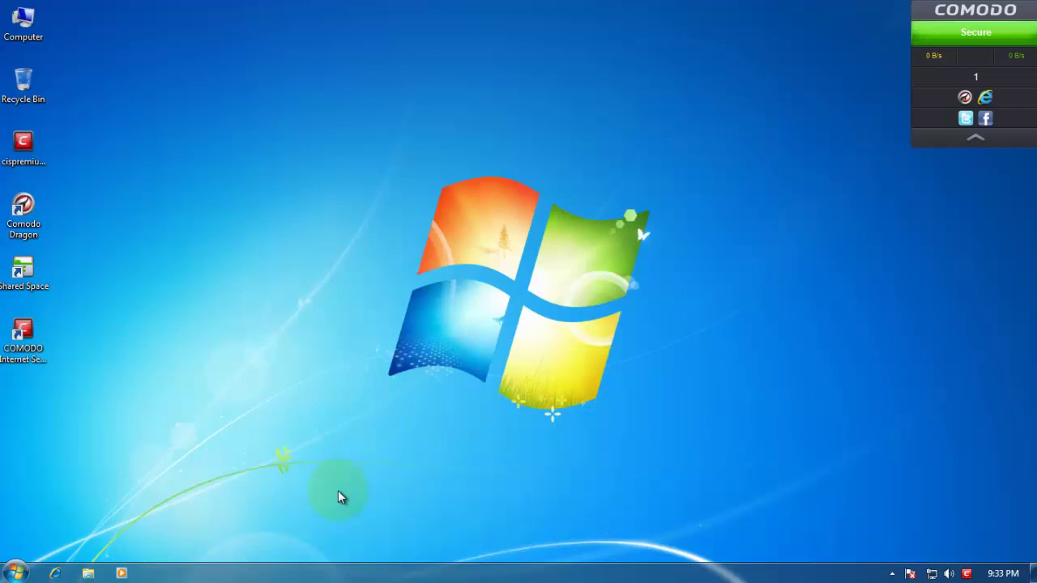
# Open the process list in Windows Task Manager and include processes from all users.
pyautogui.rightClick(386, 576)
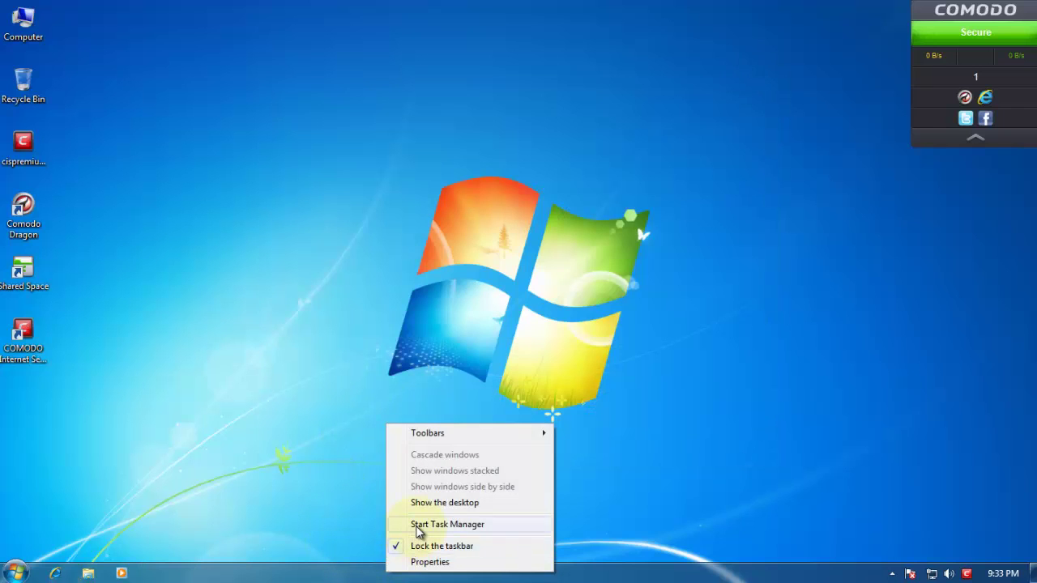
pyautogui.click(416, 527)
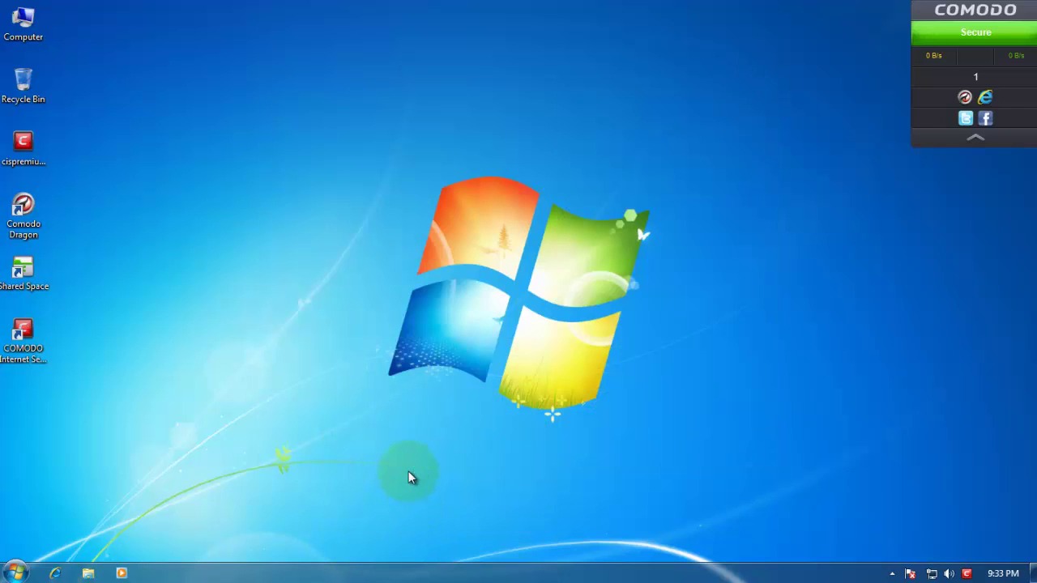
pyautogui.moveTo(156, 22); pyautogui.dragTo(272, 49)
pyautogui.click(201, 83)
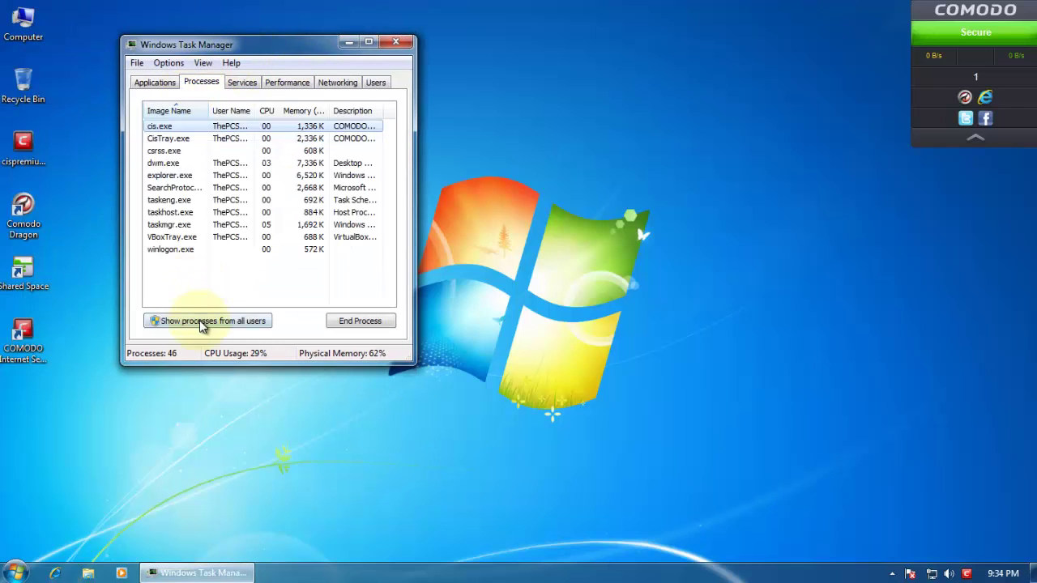
pyautogui.click(204, 321)
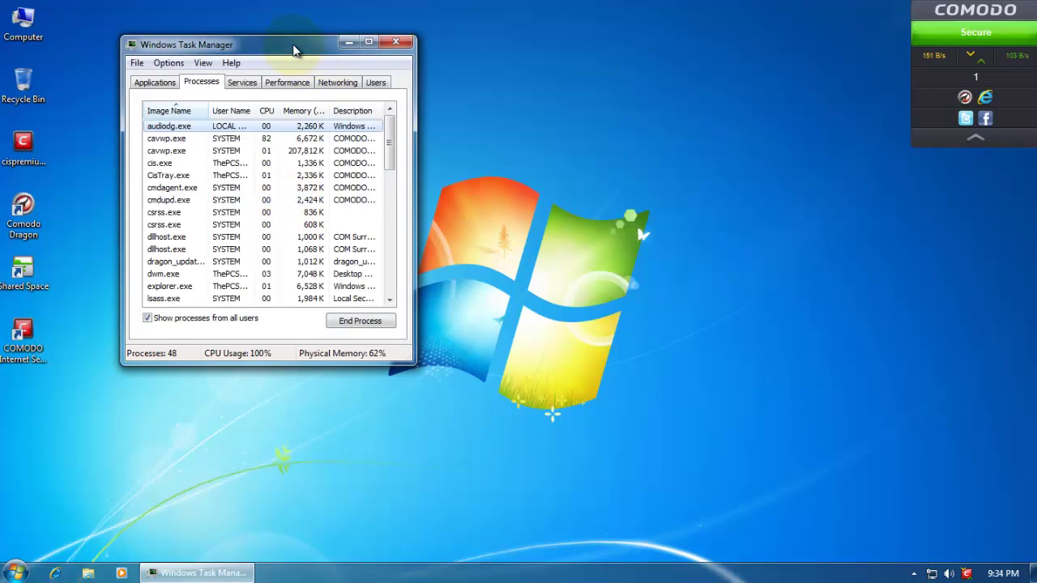
# Maximize Task Manager and widen the Description column so the Comodo process descriptions can be read in full.
pyautogui.moveTo(297, 45); pyautogui.dragTo(379, 64)
pyautogui.click(450, 62)
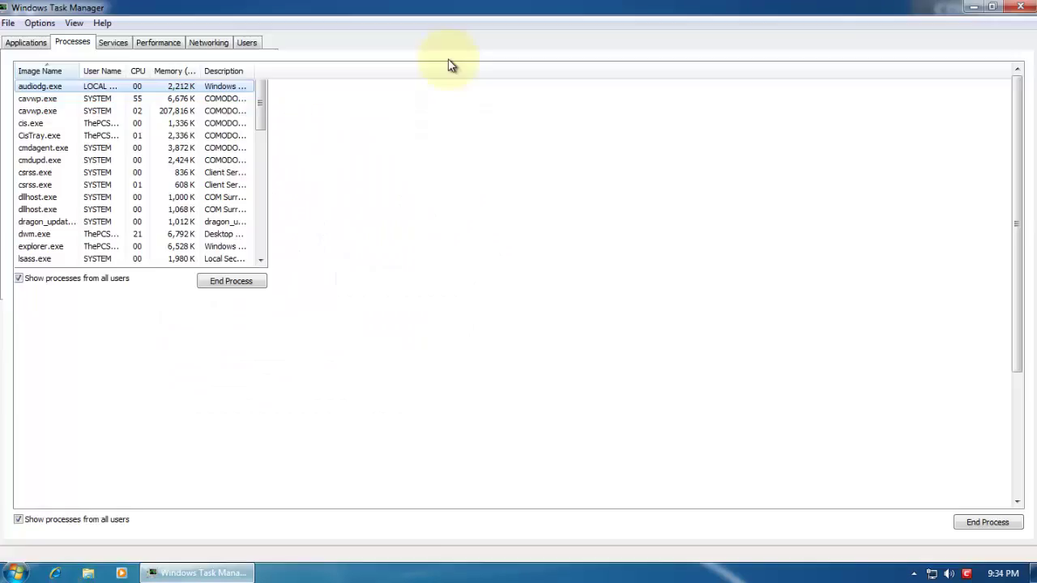
pyautogui.click(216, 113)
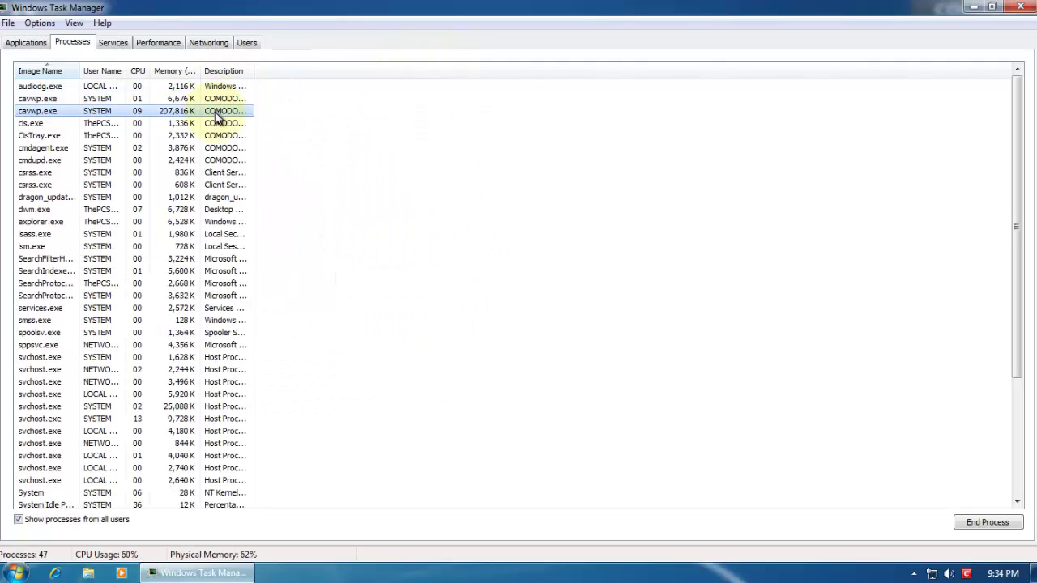
pyautogui.click(217, 135)
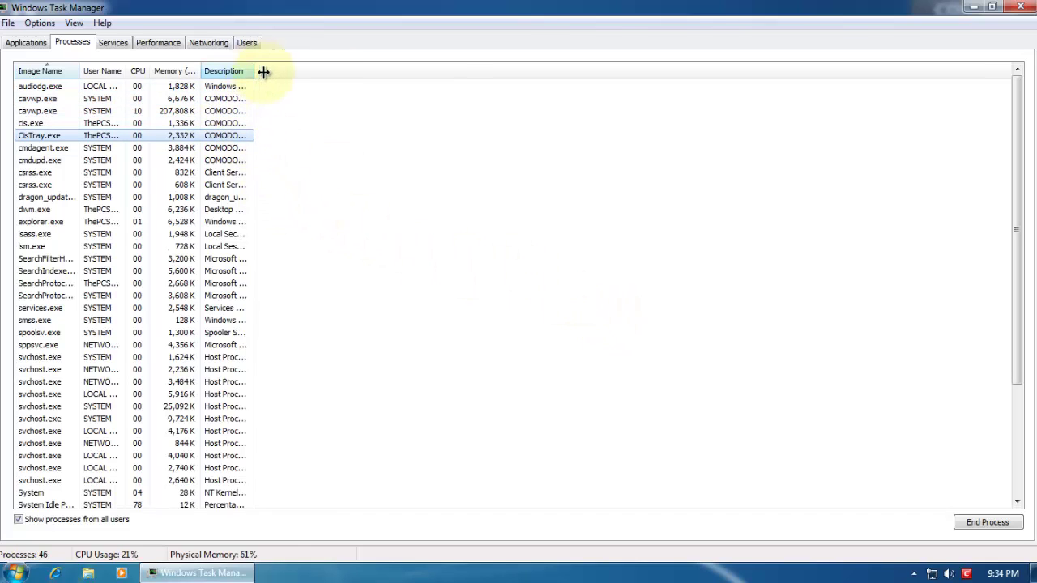
pyautogui.moveTo(253, 72); pyautogui.dragTo(526, 73)
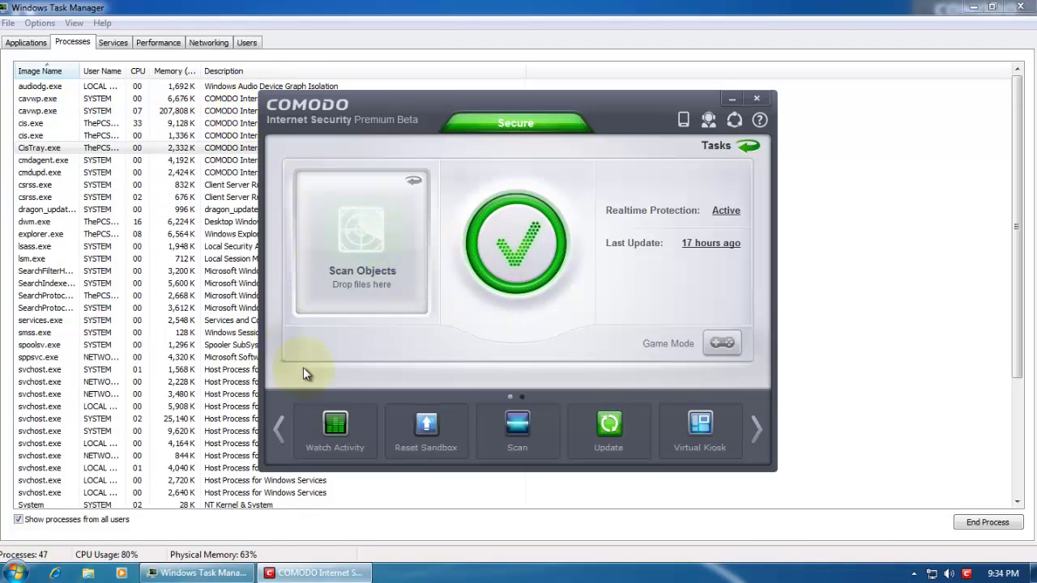
# Start a Comodo signature update and examine the CPU and memory use of the cavwp.exe process during installation.
pyautogui.click(607, 429)
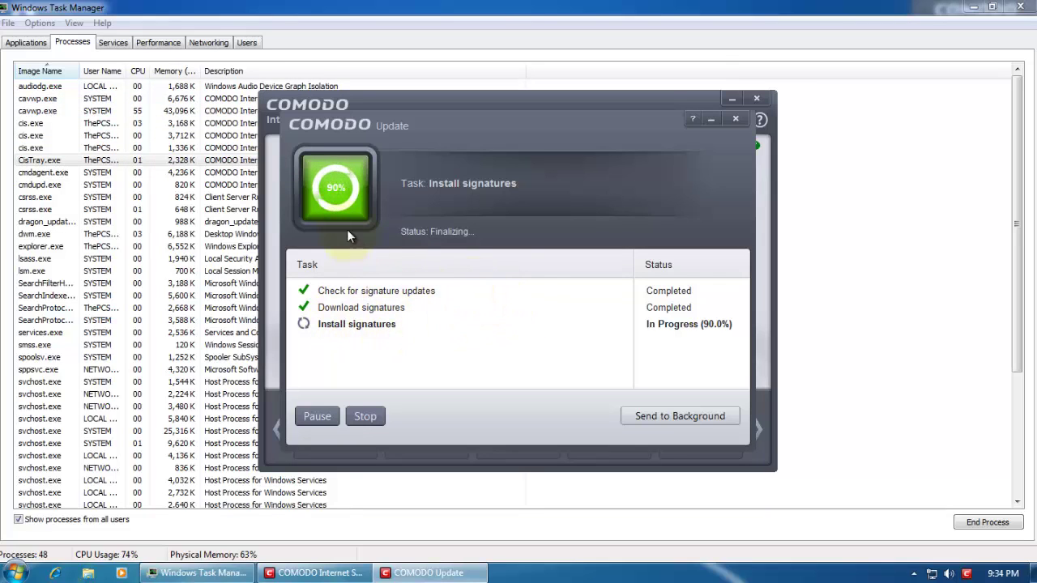
pyautogui.click(156, 107)
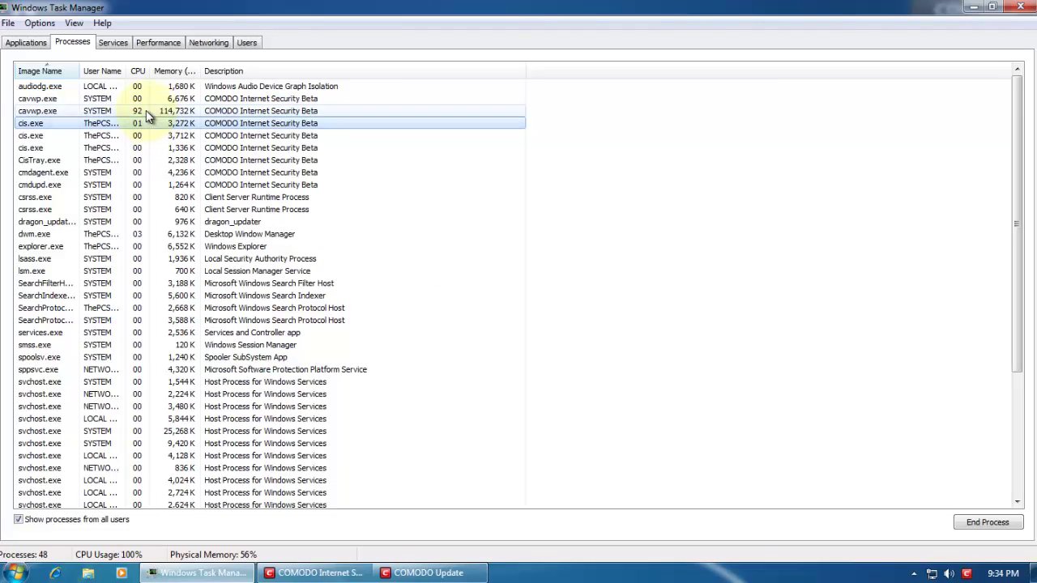
pyautogui.click(140, 125)
pyautogui.click(143, 113)
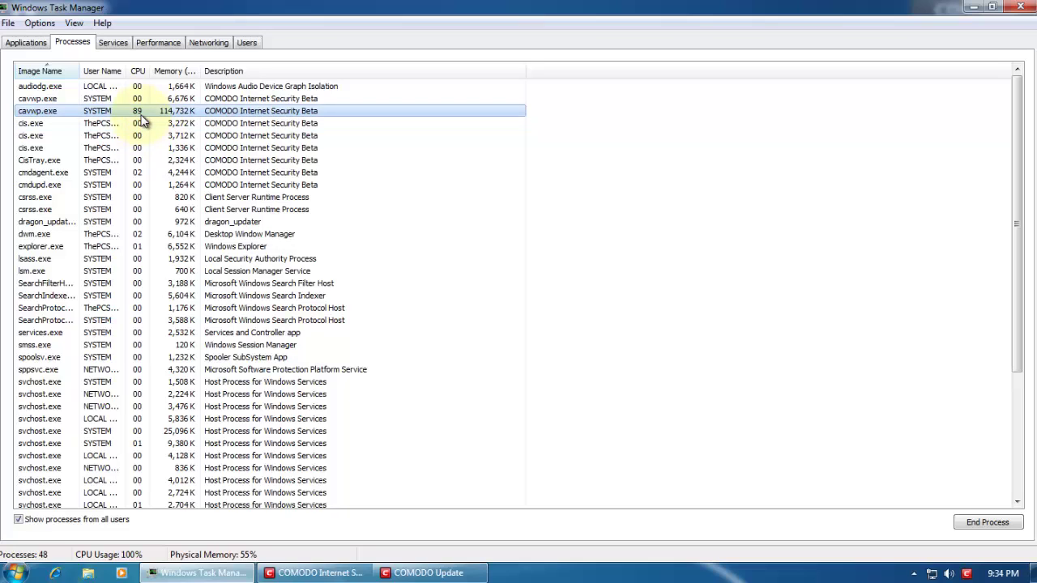
pyautogui.click(432, 572)
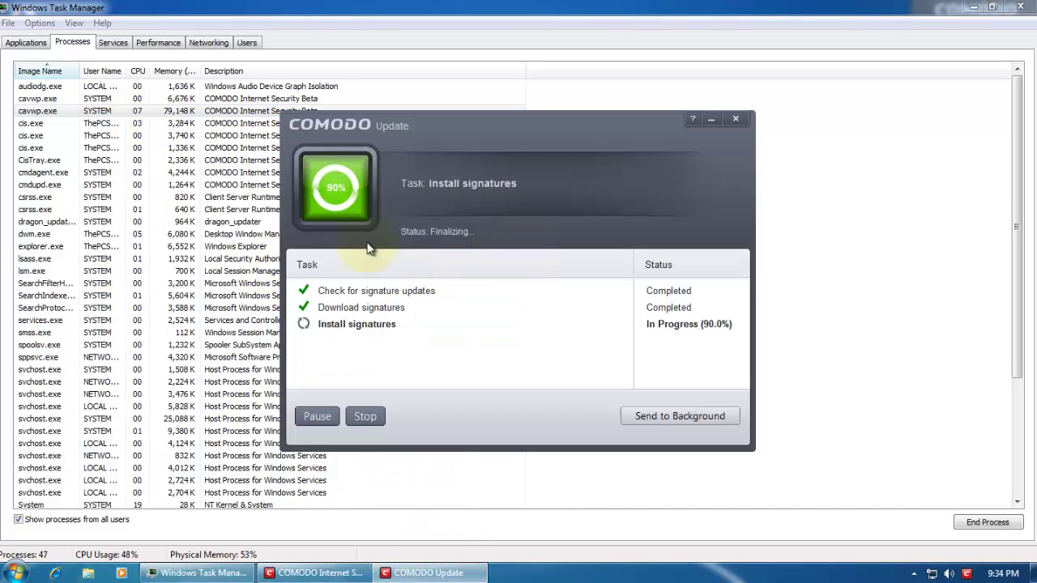
# Restore and close Task Manager, and close the Comodo update and main windows once the signatures are installed.
pyautogui.doubleClick(203, 16)
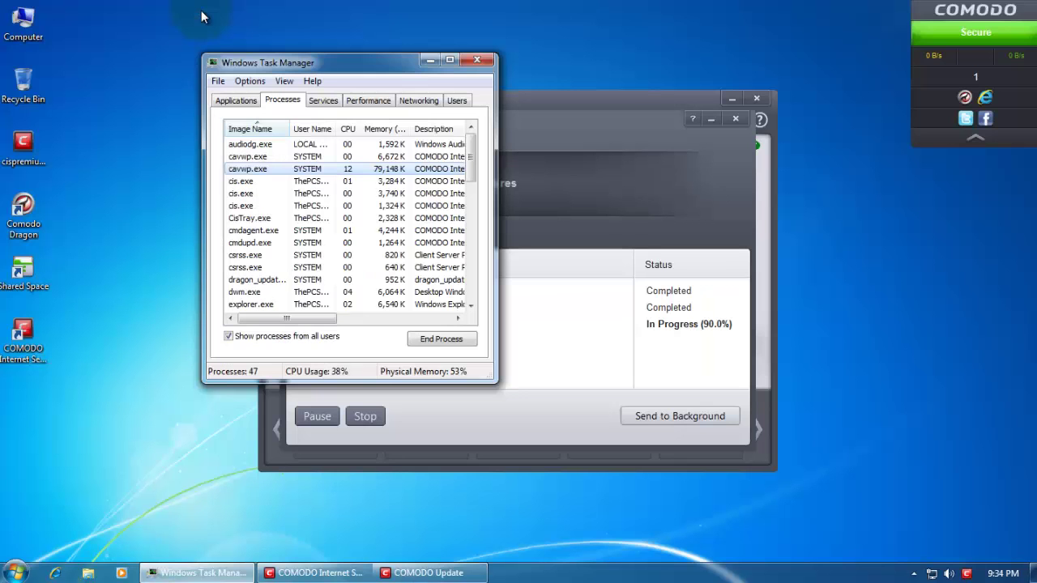
pyautogui.moveTo(388, 73); pyautogui.dragTo(270, 92)
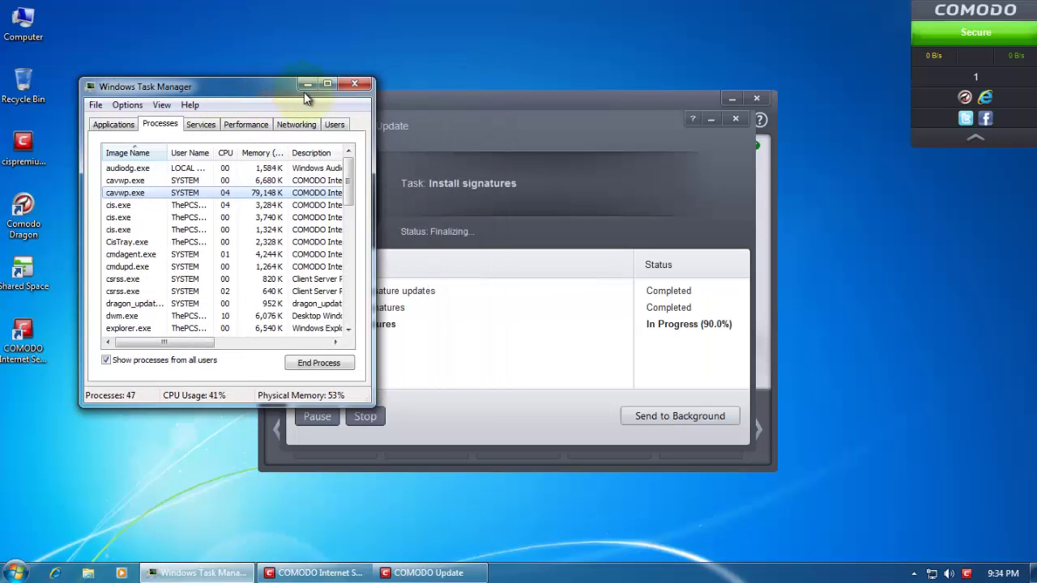
pyautogui.click(354, 80)
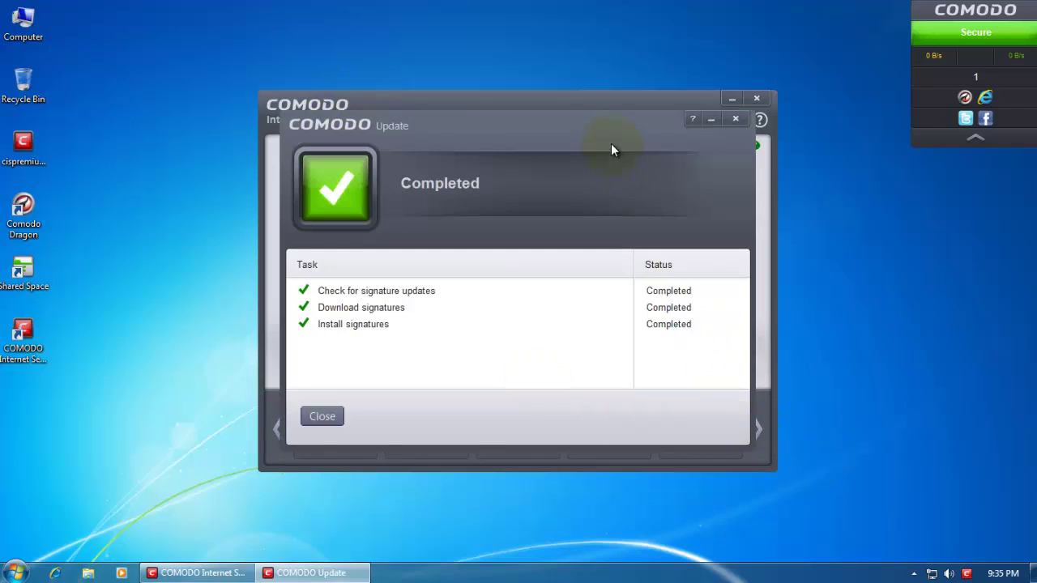
pyautogui.click(735, 119)
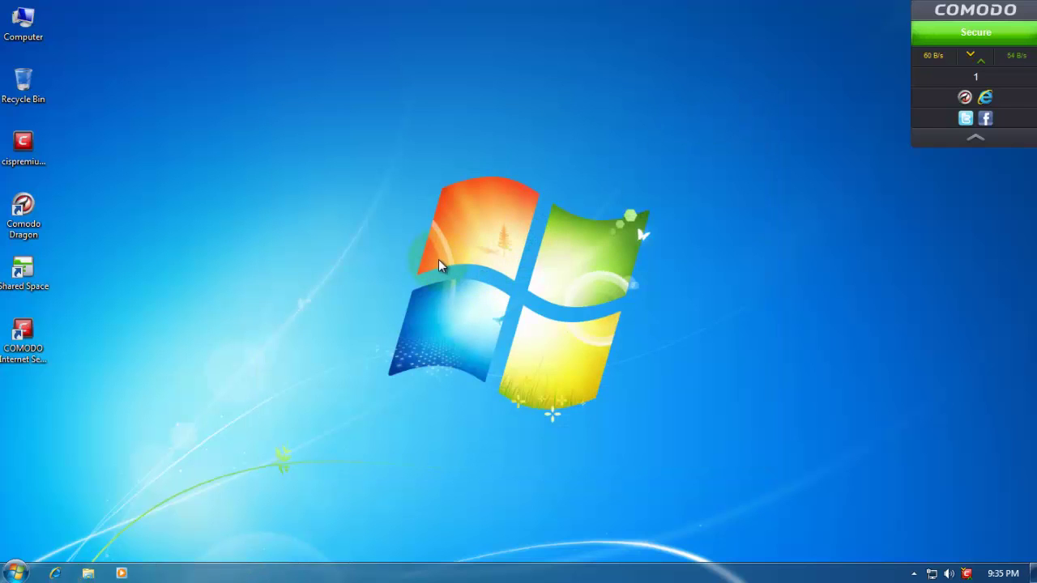
# Reopen Windows Task Manager and list the processes from all users again.
pyautogui.rightClick(439, 260)
pyautogui.click(332, 306)
pyautogui.rightClick(306, 579)
pyautogui.click(343, 528)
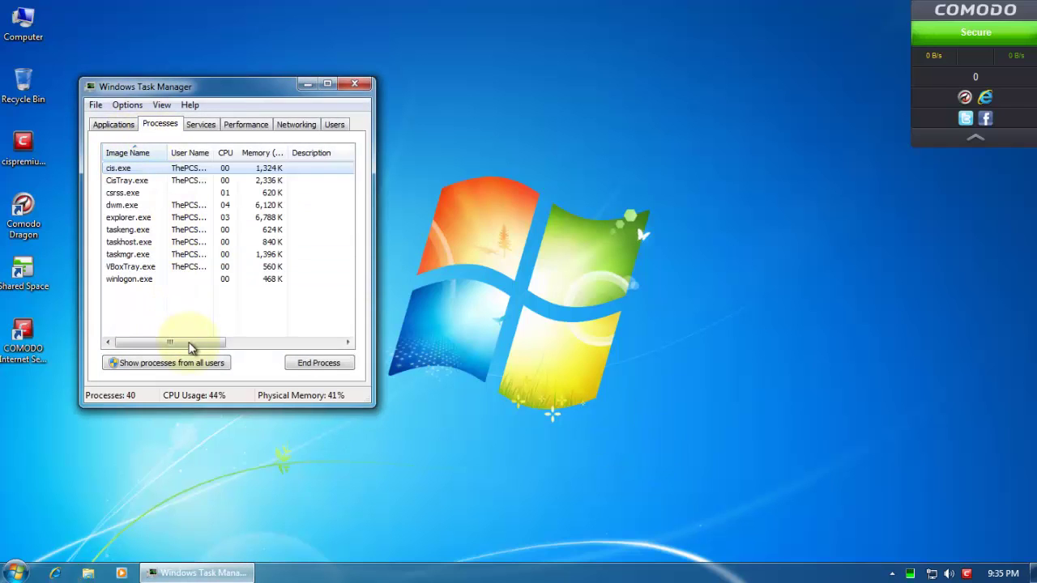
pyautogui.click(197, 363)
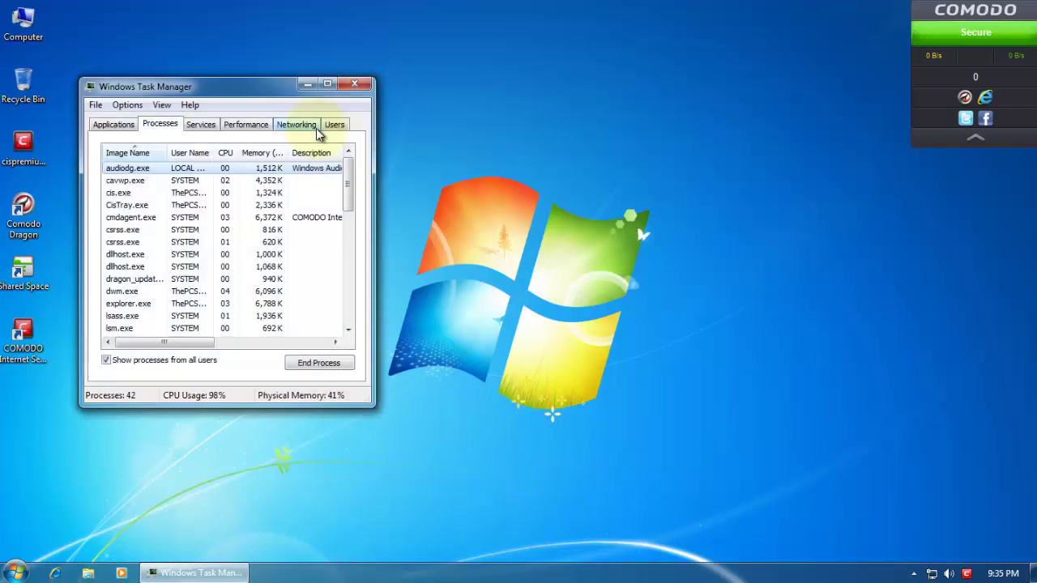
# Examine the idle memory use of cavwp.exe, cis.exe, CisTray.exe and cmdagent.exe in the maximized process list, and close Task Manager.
pyautogui.doubleClick(328, 82)
pyautogui.click(259, 98)
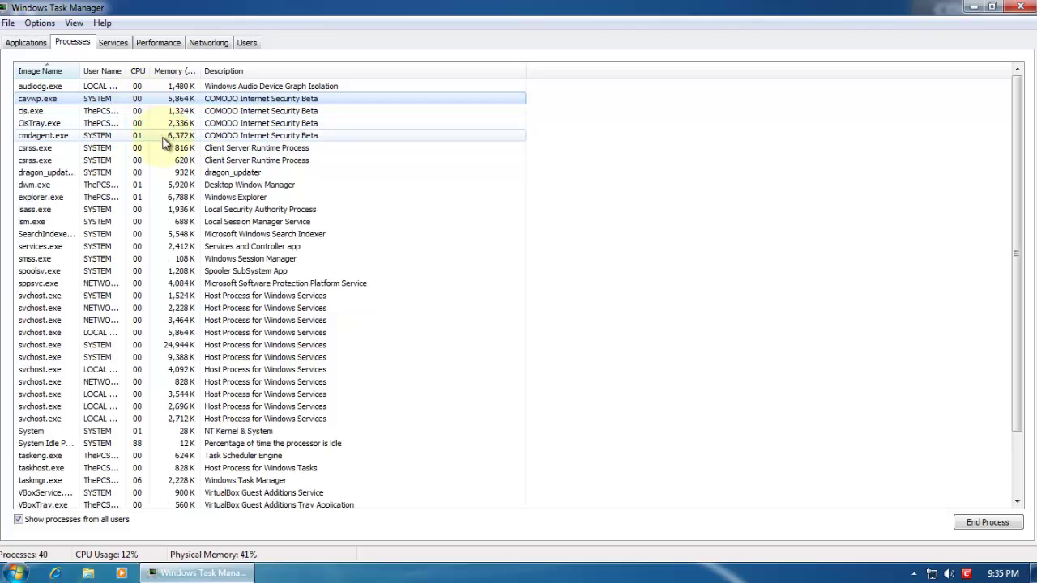
pyautogui.click(241, 135)
pyautogui.click(234, 100)
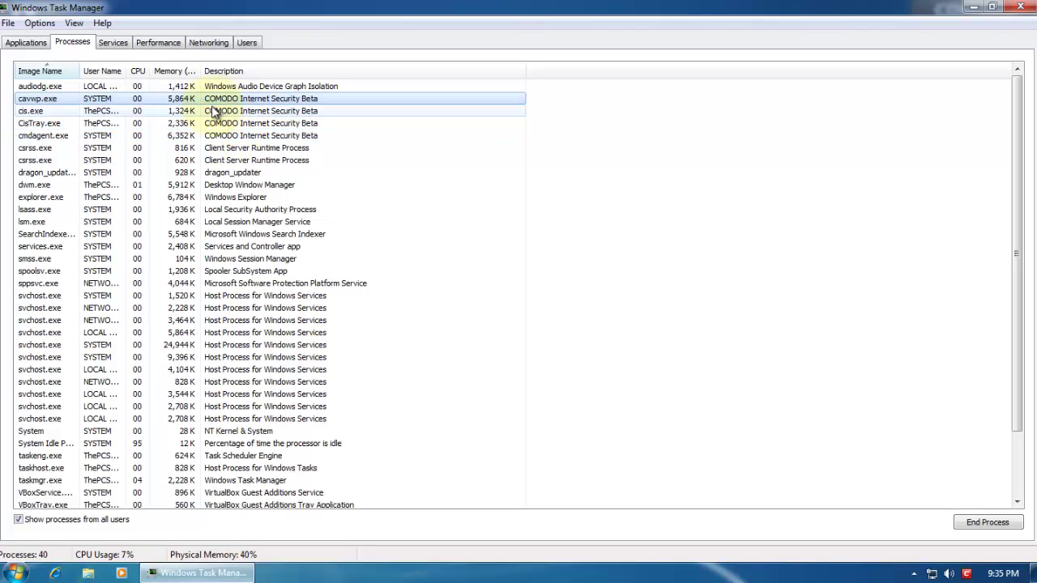
pyautogui.click(178, 112)
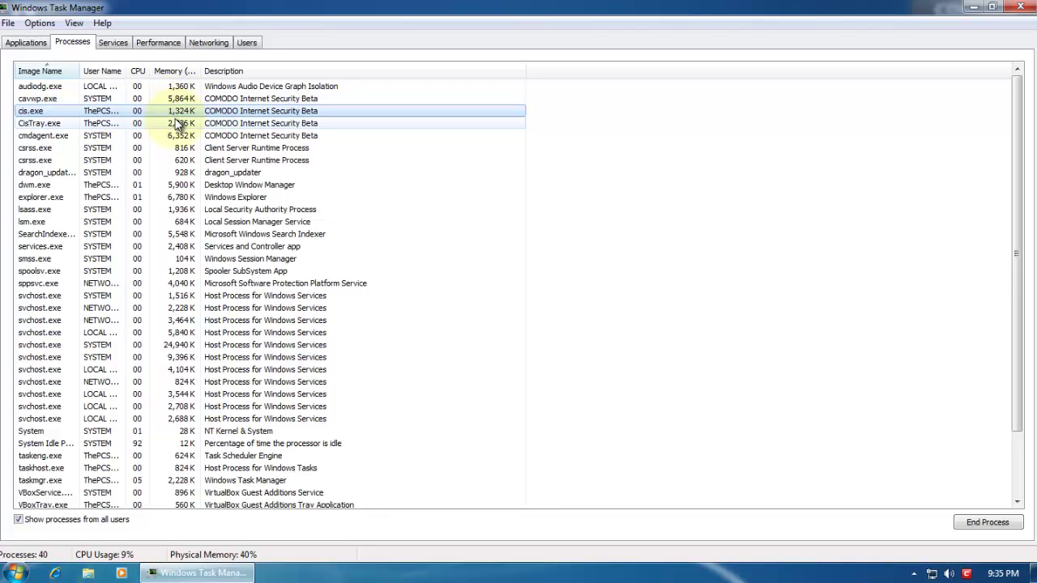
pyautogui.click(182, 123)
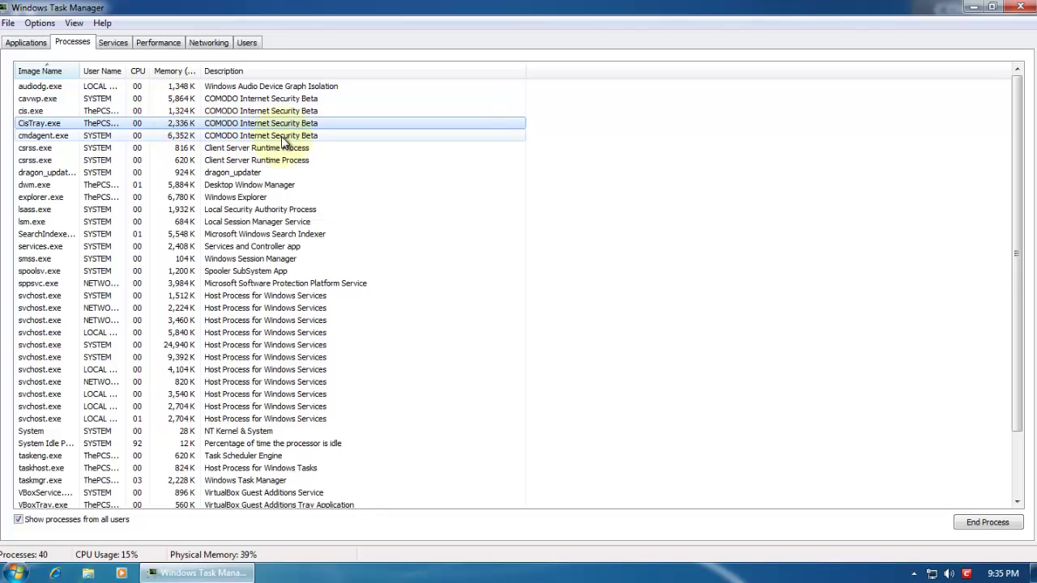
pyautogui.press('Up')
pyautogui.press('Up')
pyautogui.click(179, 138)
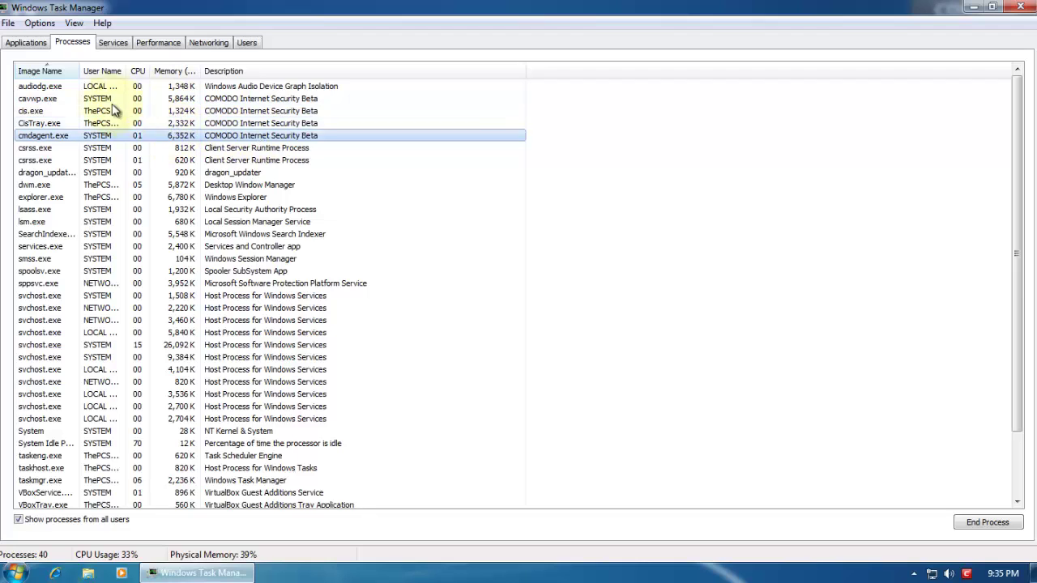
pyautogui.doubleClick(217, 12)
pyautogui.moveTo(225, 93); pyautogui.dragTo(283, 102)
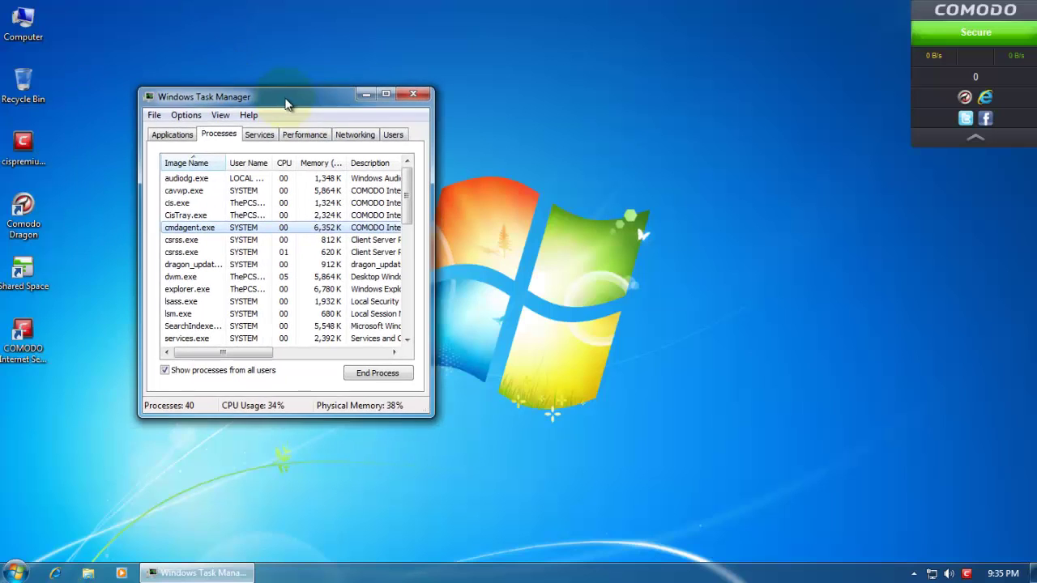
pyautogui.click(415, 96)
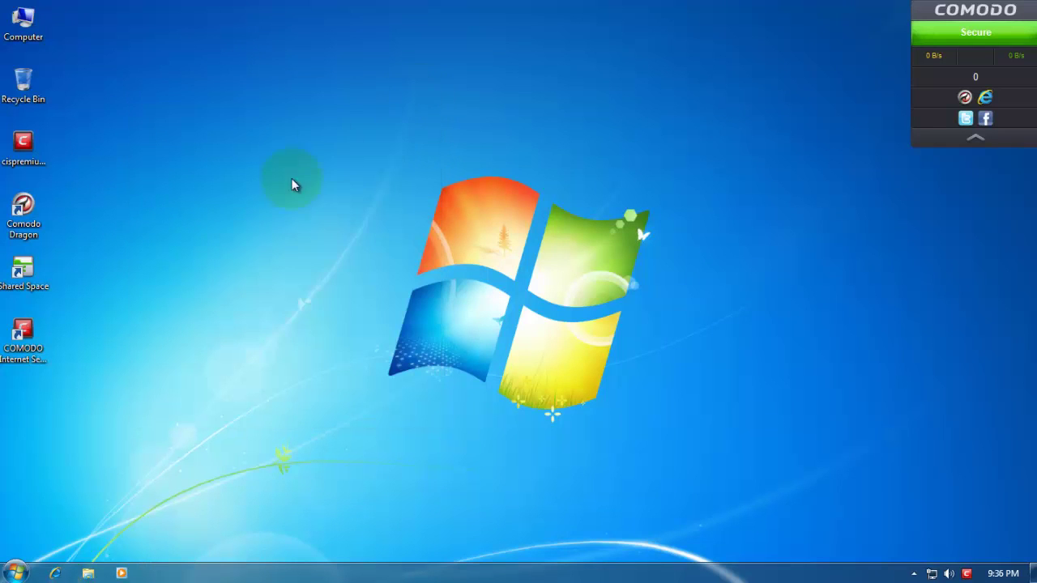
# Start Internet Explorer, copy the pf.toggle.com keyboard-spy-logger.exe link from the Notepad list and load it in the browser.
pyautogui.click(61, 571)
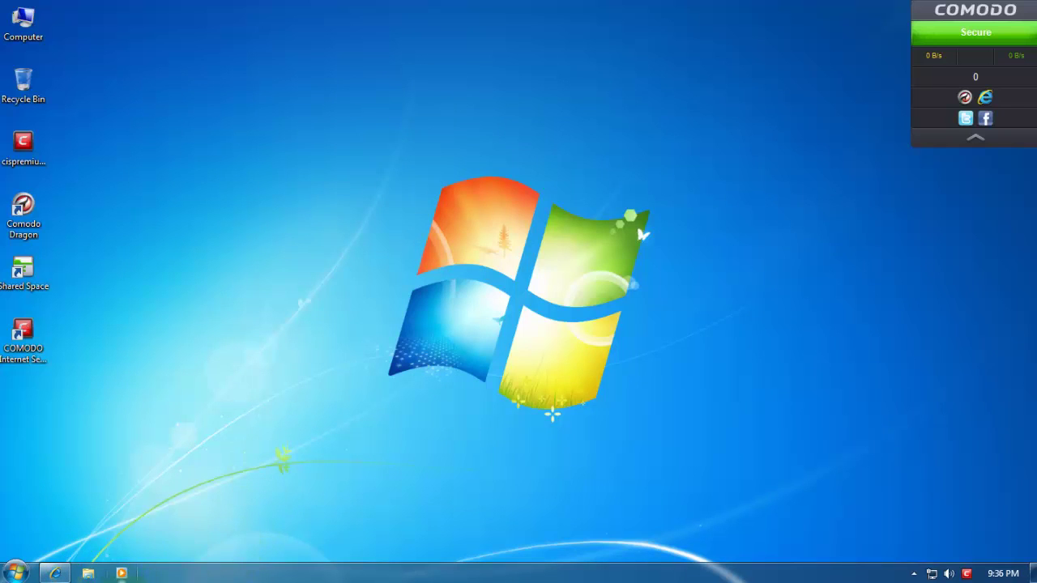
pyautogui.moveTo(61, 571)
pyautogui.click(148, 548)
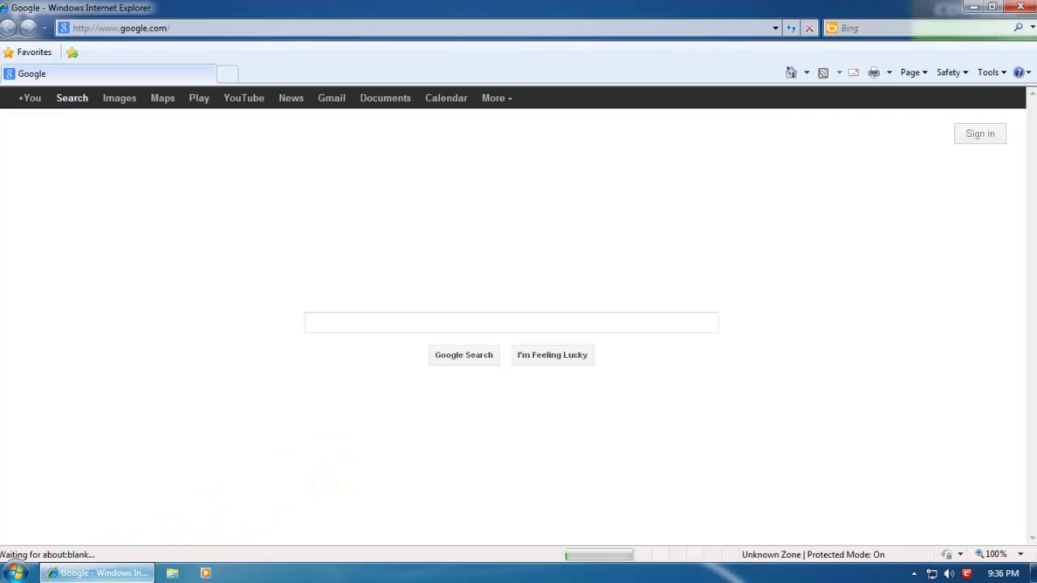
pyautogui.moveTo(794, 331); pyautogui.dragTo(610, 316)
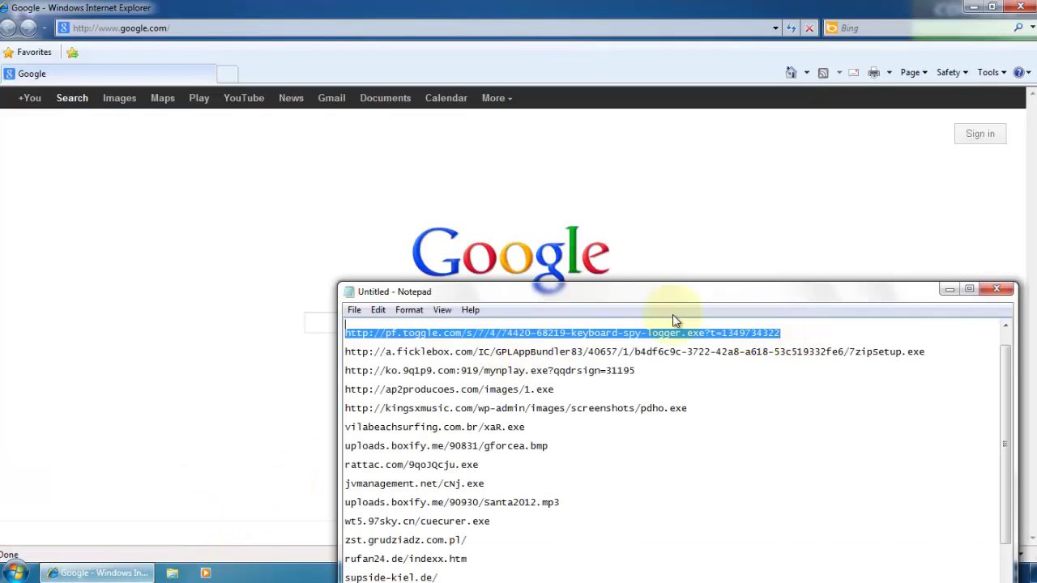
pyautogui.click(119, 245)
pyautogui.click(167, 27)
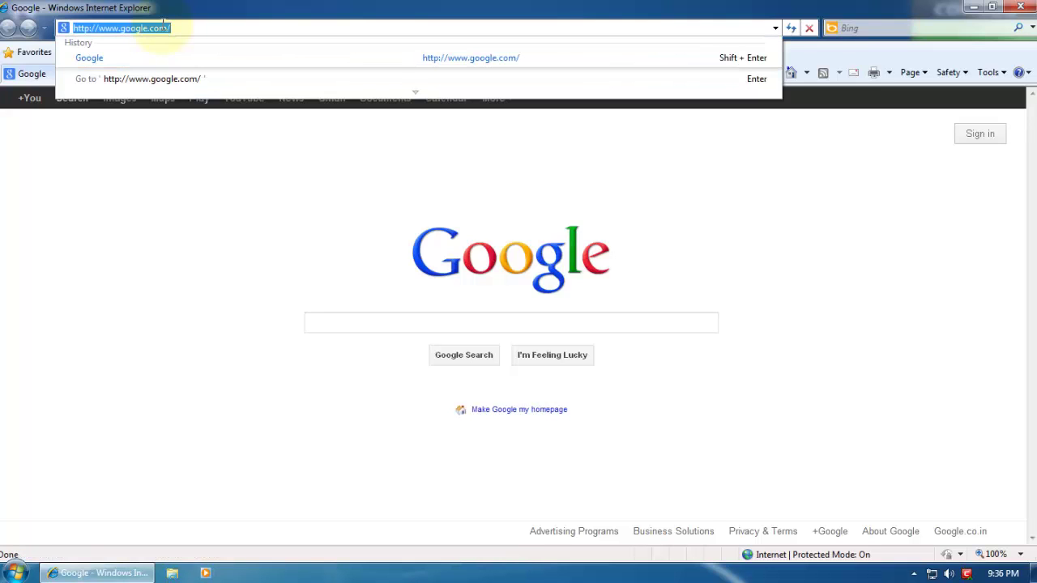
pyautogui.click(43, 290)
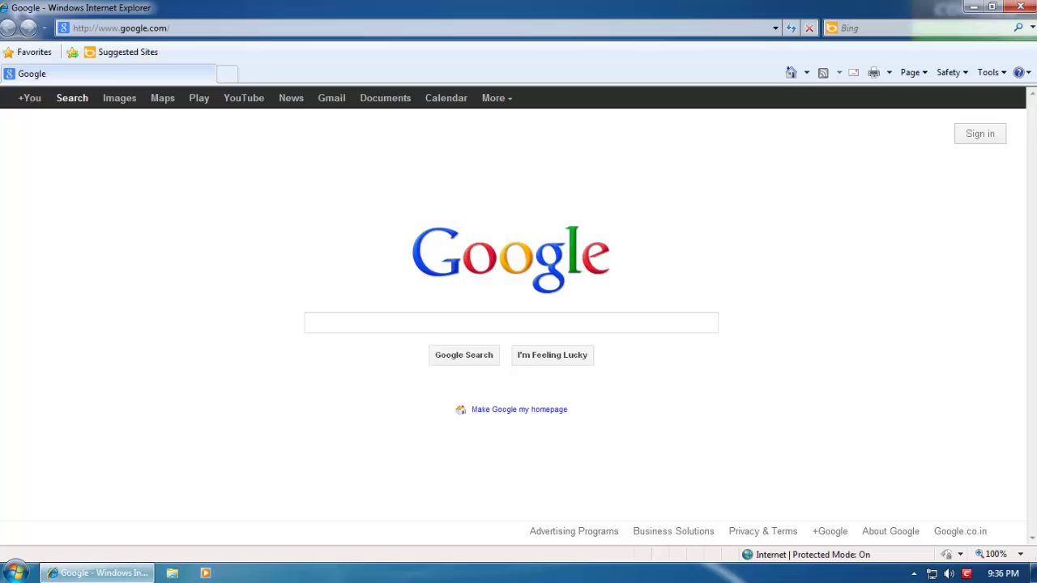
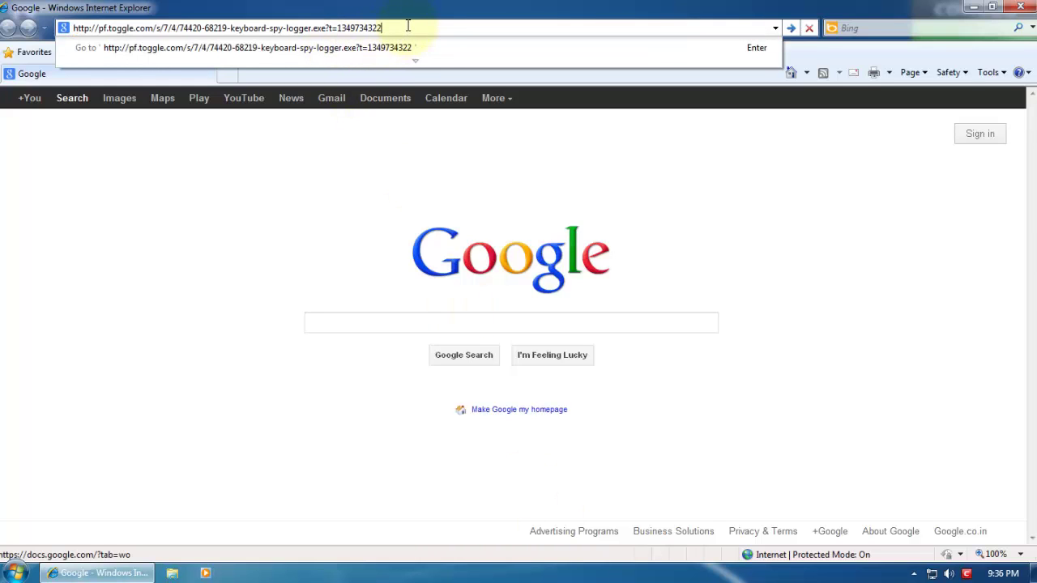
pyautogui.press('Return')
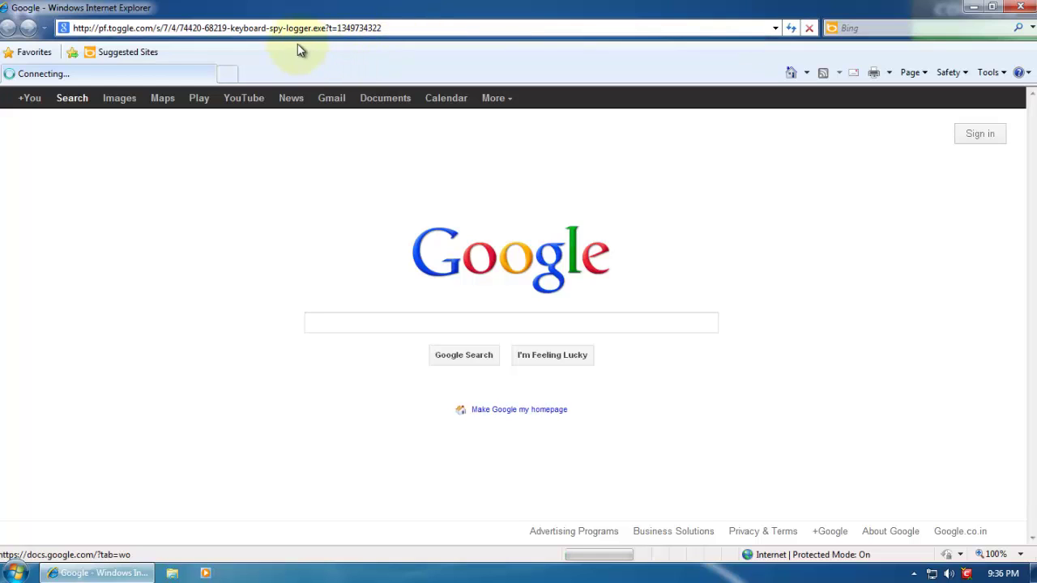
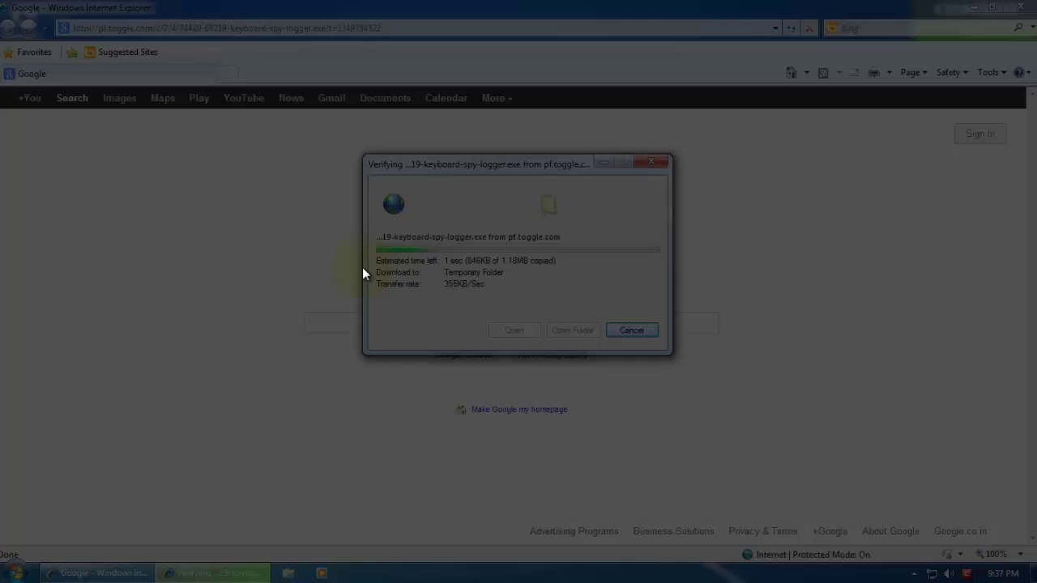
# Allow the downloaded keyboard-spy-logger.exe to run, accept its license terms and install Spy-Keylogger 1.32 with the default options.
pyautogui.click(579, 274)
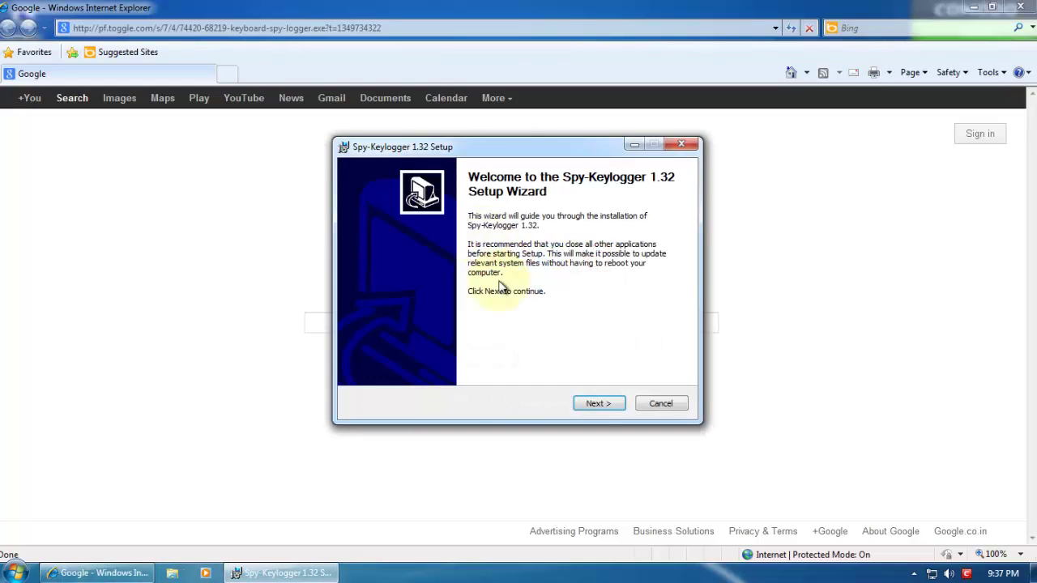
pyautogui.click(588, 405)
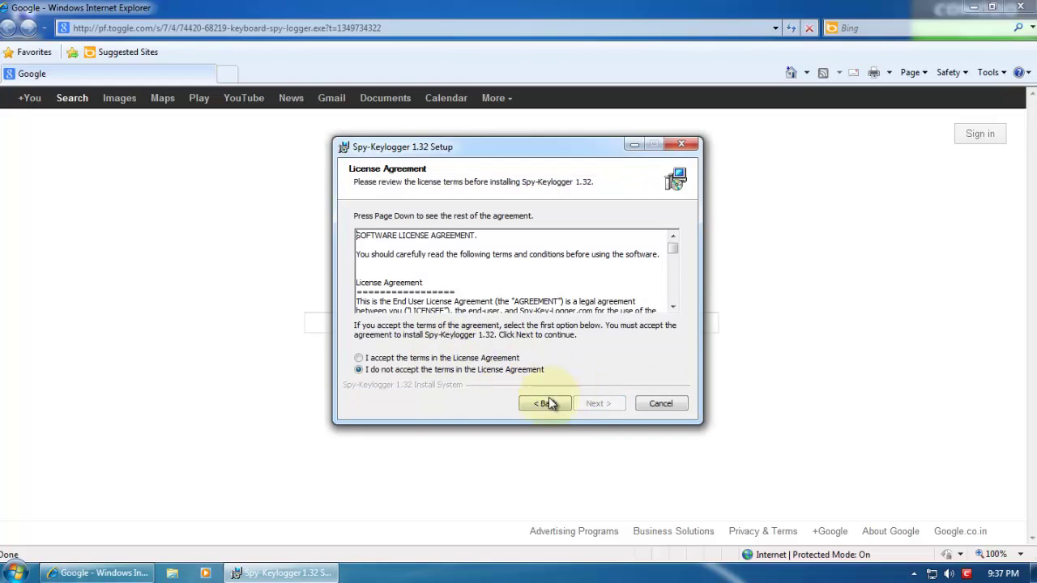
pyautogui.click(495, 360)
pyautogui.click(597, 403)
pyautogui.click(597, 404)
pyautogui.click(597, 404)
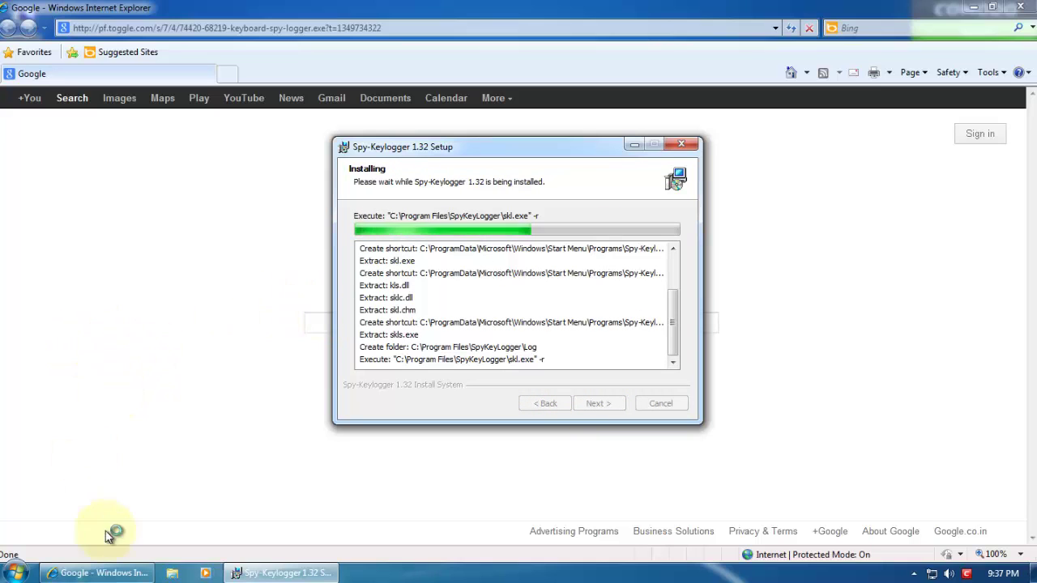
# Copy the a.ficklebox.com 7zipSetup.exe link from the Notepad list, and complete the Spy-Keylogger setup, dismissing the quarantine alert and trial notice.
pyautogui.click(926, 350)
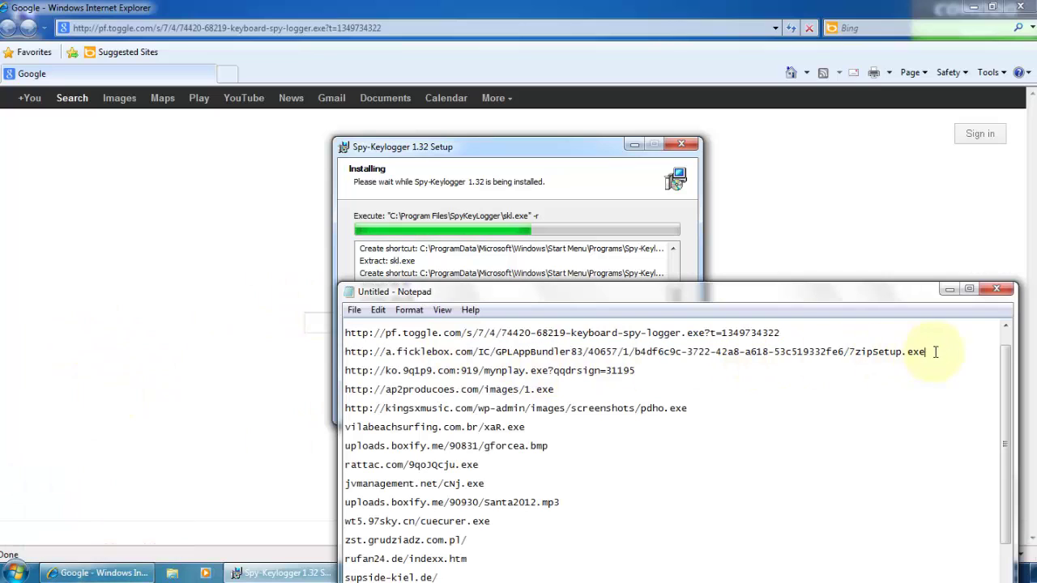
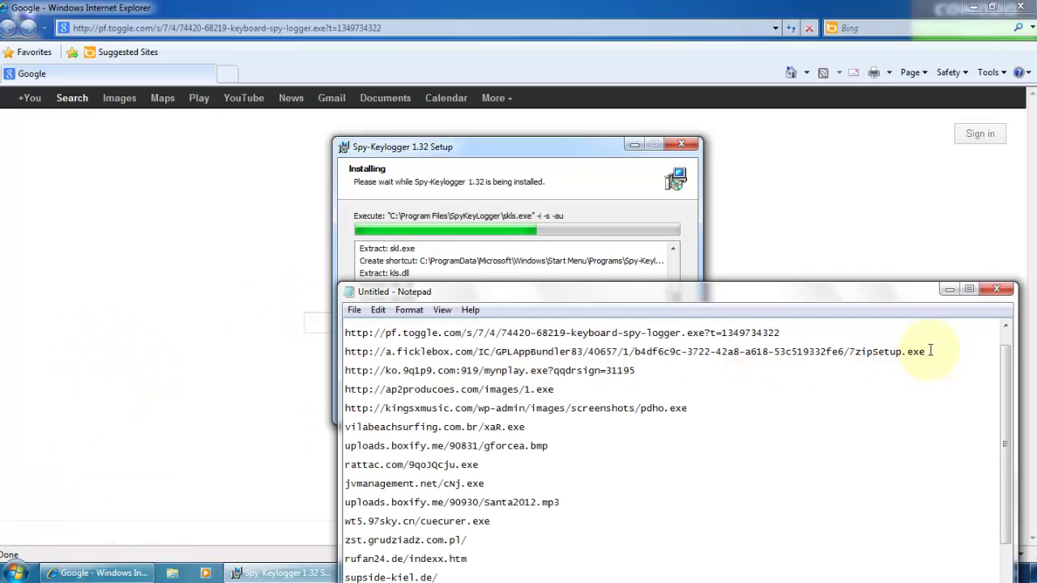
pyautogui.hotkey('shift', 'Home')
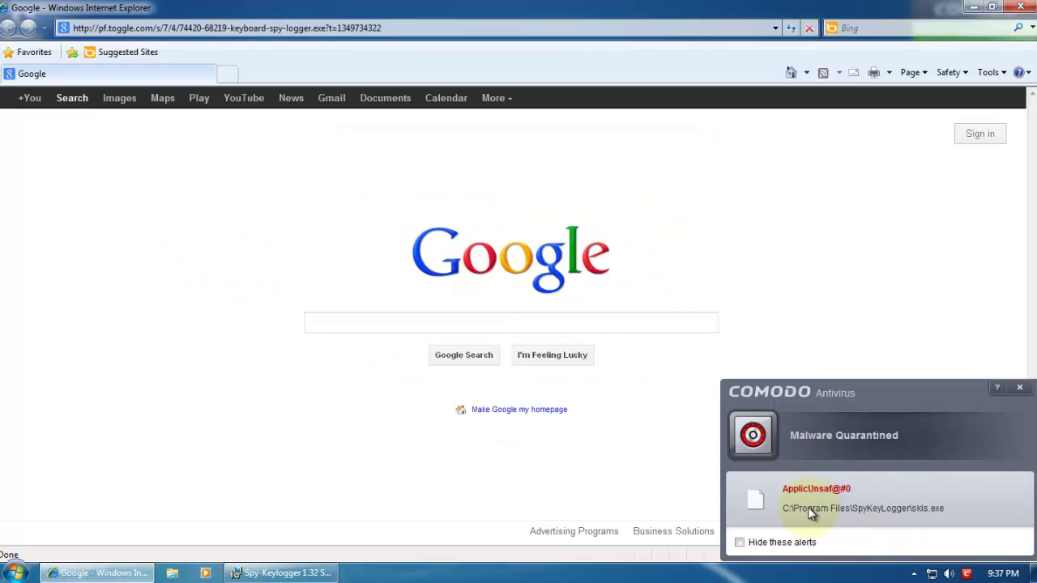
pyautogui.click(882, 516)
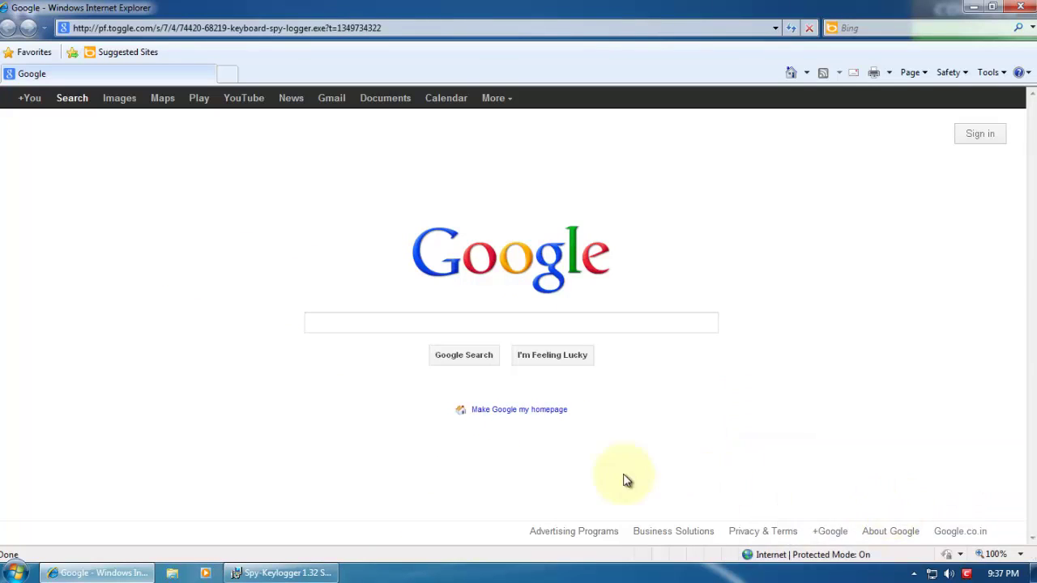
pyautogui.click(308, 572)
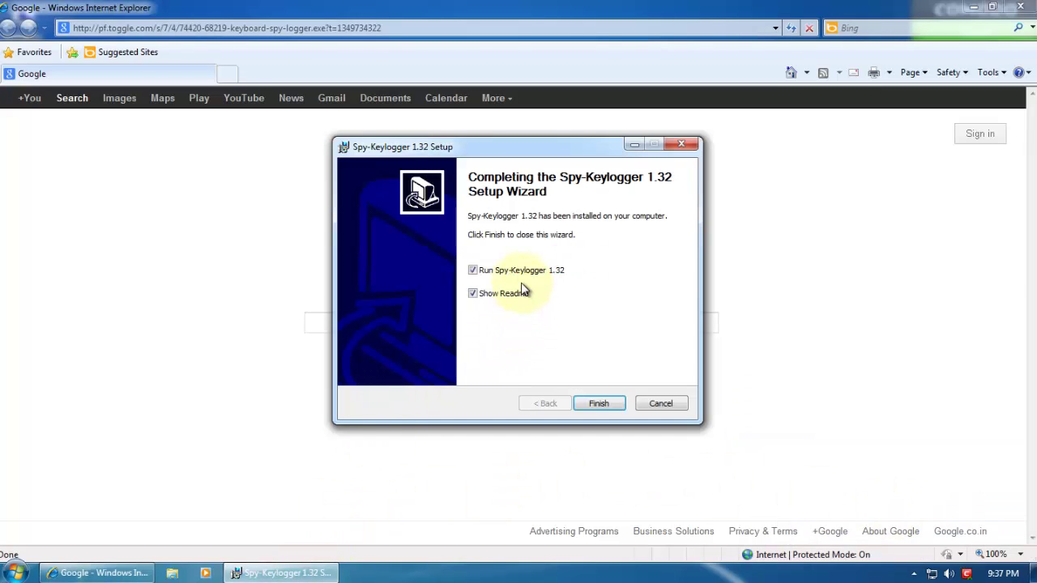
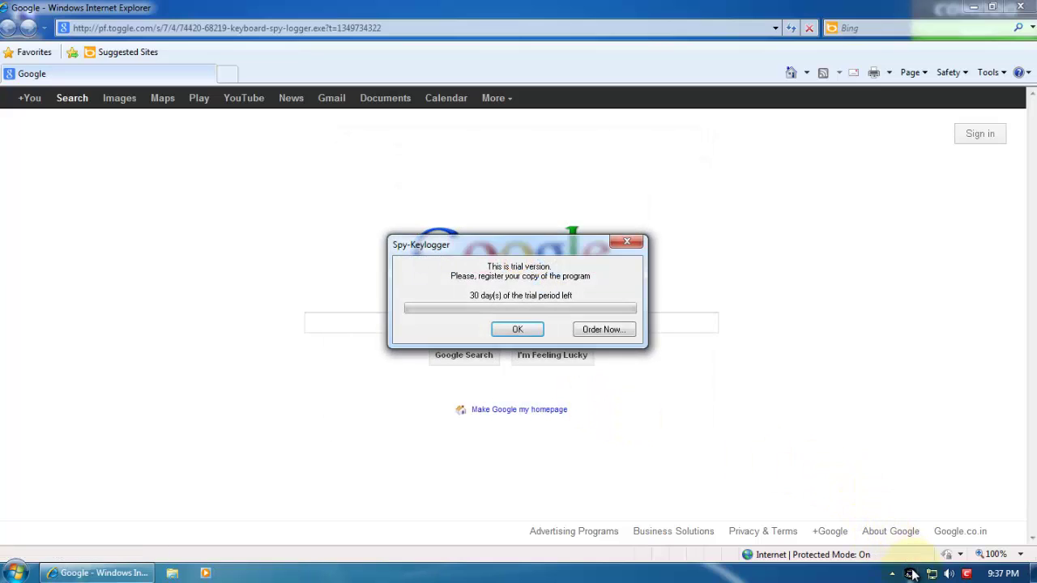
pyautogui.click(517, 329)
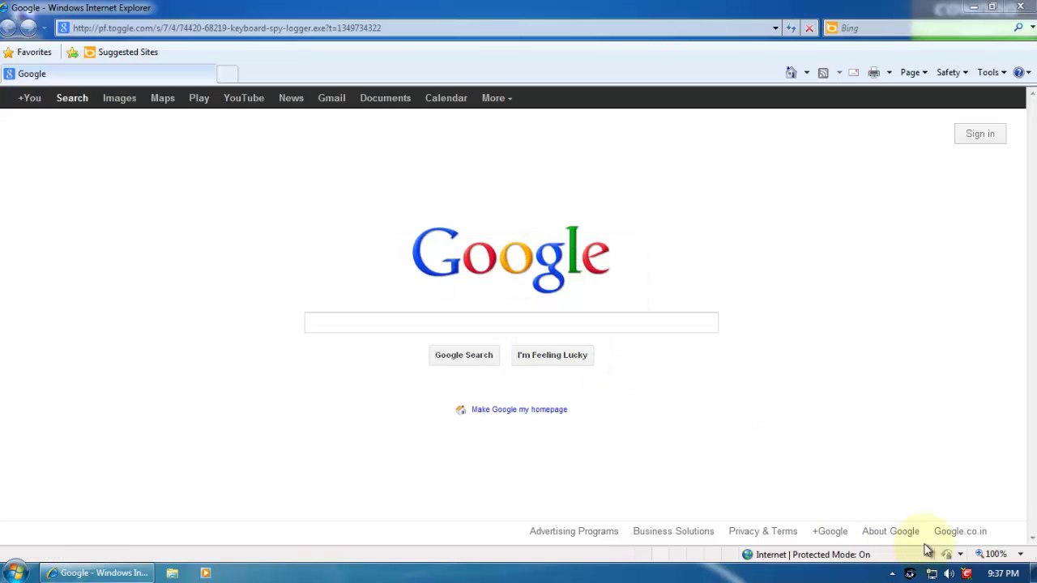
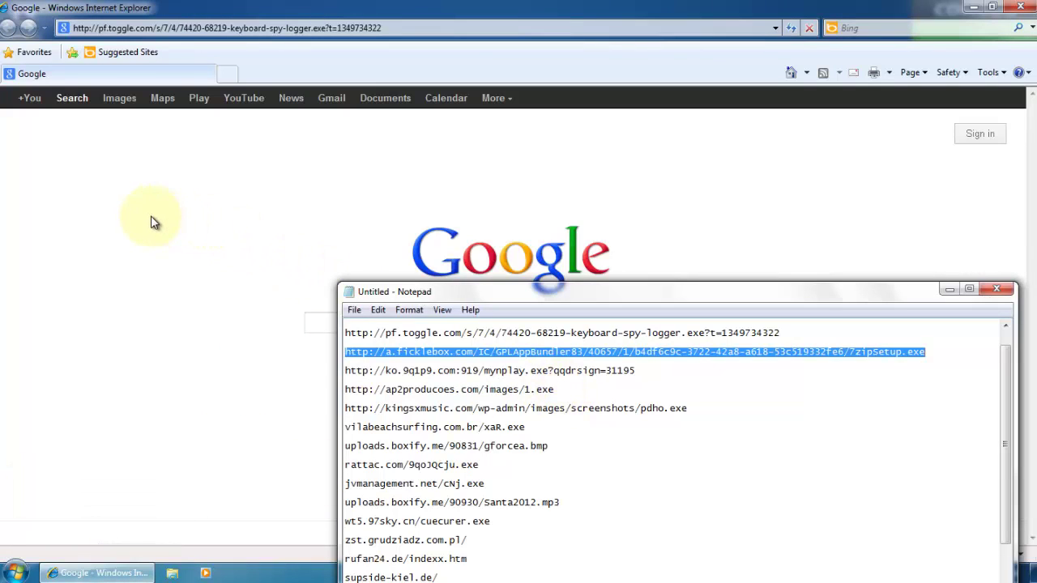
# Load the copied a.ficklebox.com link in Internet Explorer and run 7zipSetup.exe directly from the download prompt.
pyautogui.click(151, 215)
pyautogui.click(129, 31)
pyautogui.write('http://a.ficklebox.com/IC/GPLAppBundler83/40657/1/b4df6c9c-3722-42a8-a618-53c519332fe6/7zipSetup.exe')
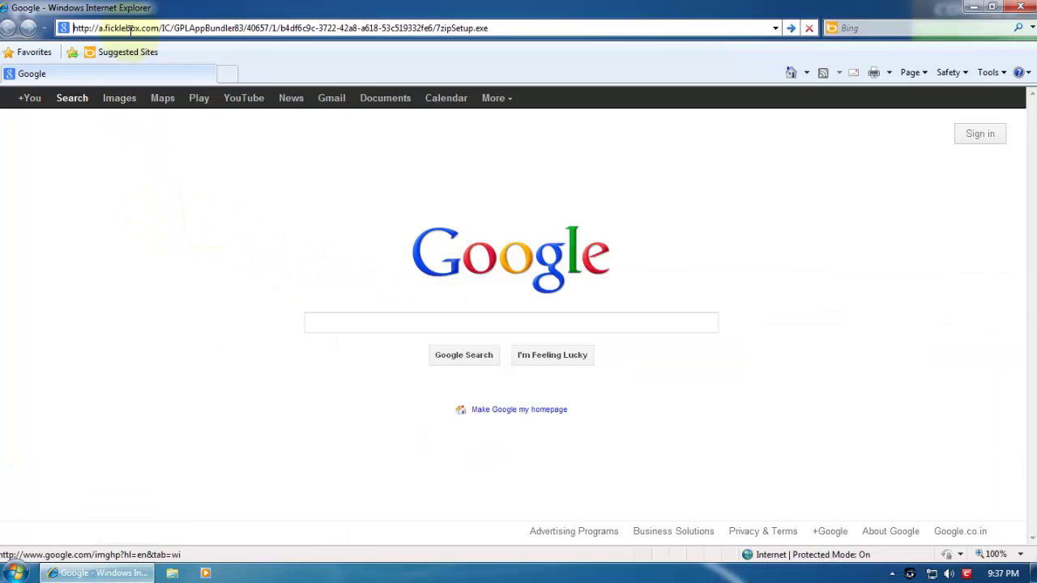
pyautogui.press('Return')
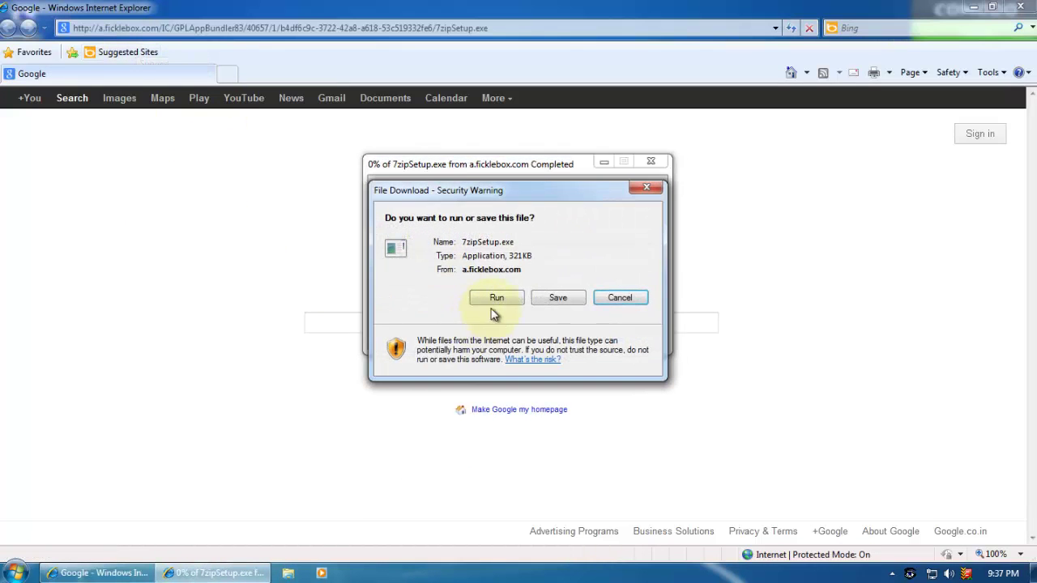
pyautogui.click(478, 299)
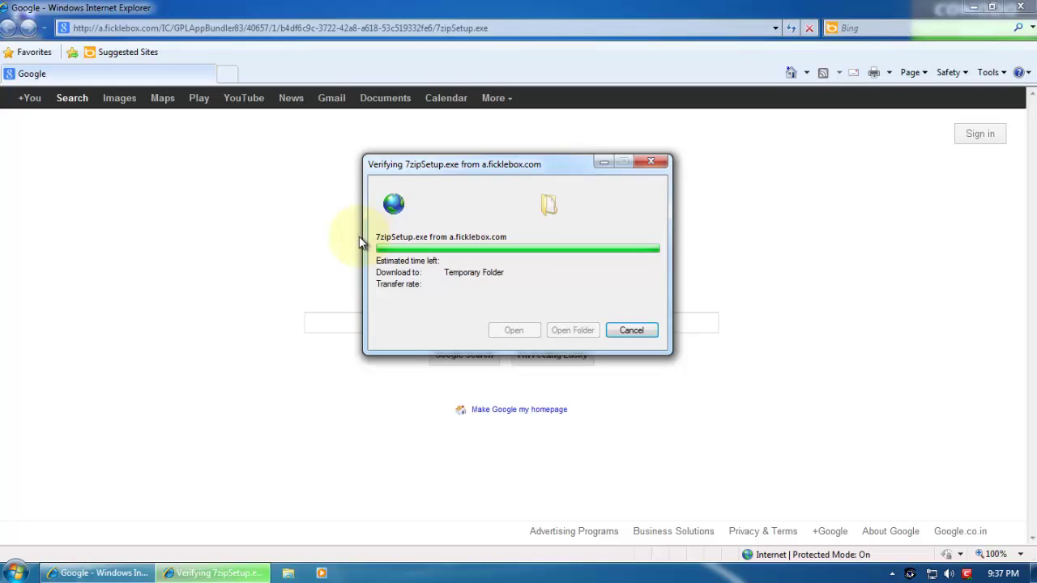
# Copy the ko.9q1p9.com mynplay.exe link from the Notepad list and dismiss the Comodo alert for the 7zipSetup.exe download.
pyautogui.moveTo(97, 573)
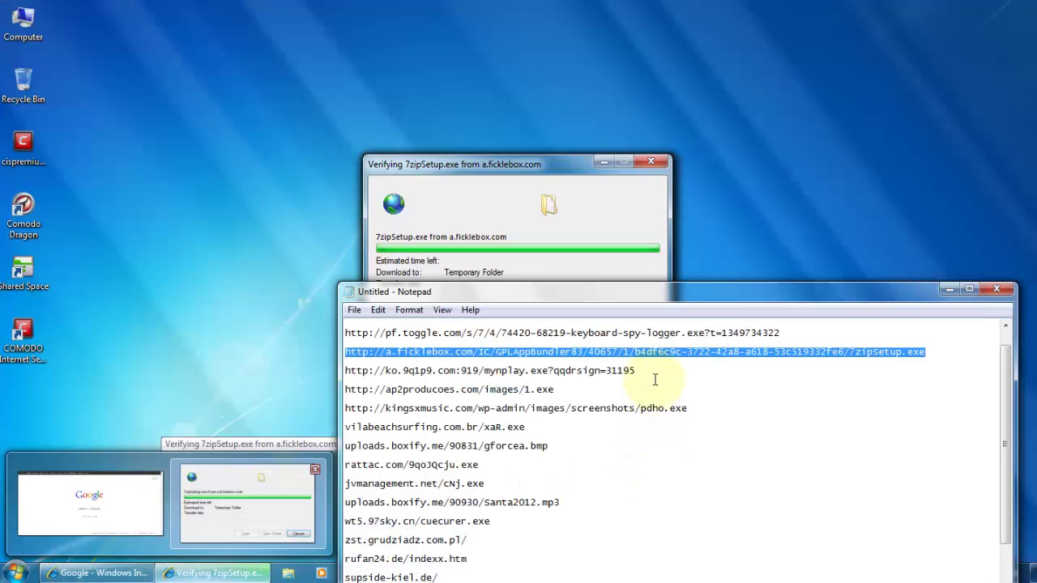
pyautogui.click(655, 371)
pyautogui.hotkey('shift', 'Home')
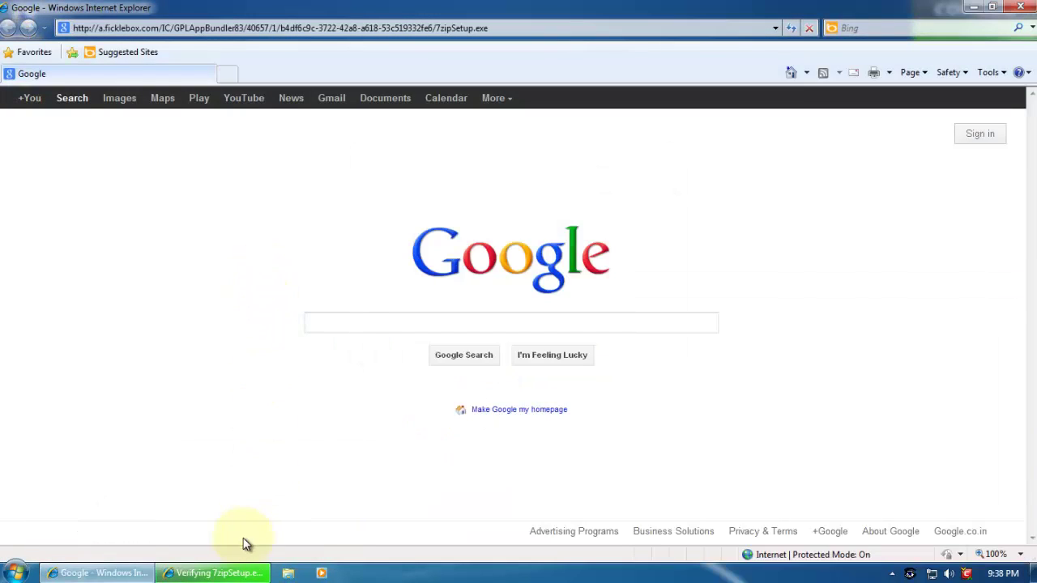
pyautogui.click(235, 575)
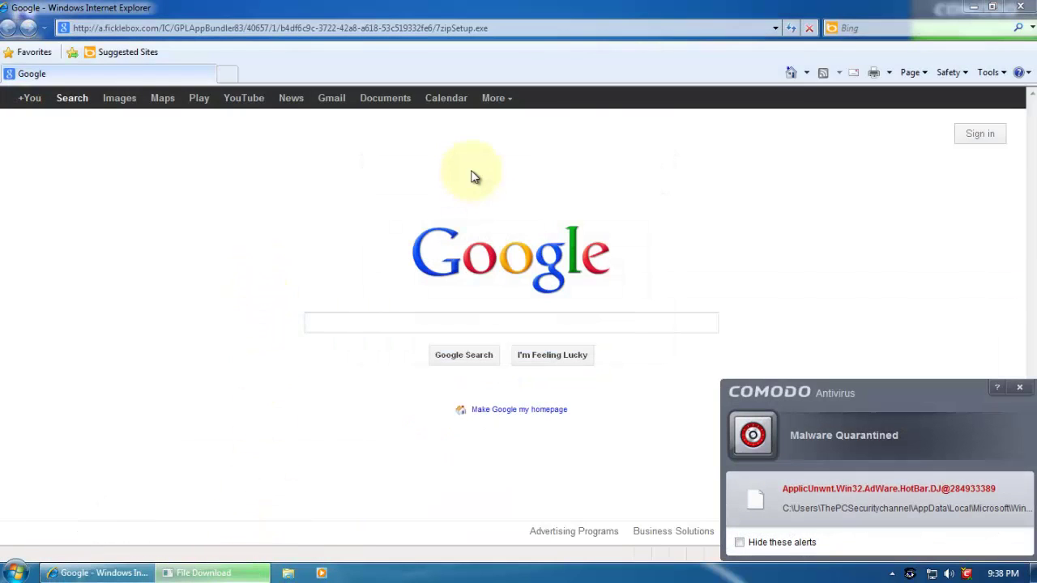
pyautogui.click(1020, 388)
pyautogui.click(233, 32)
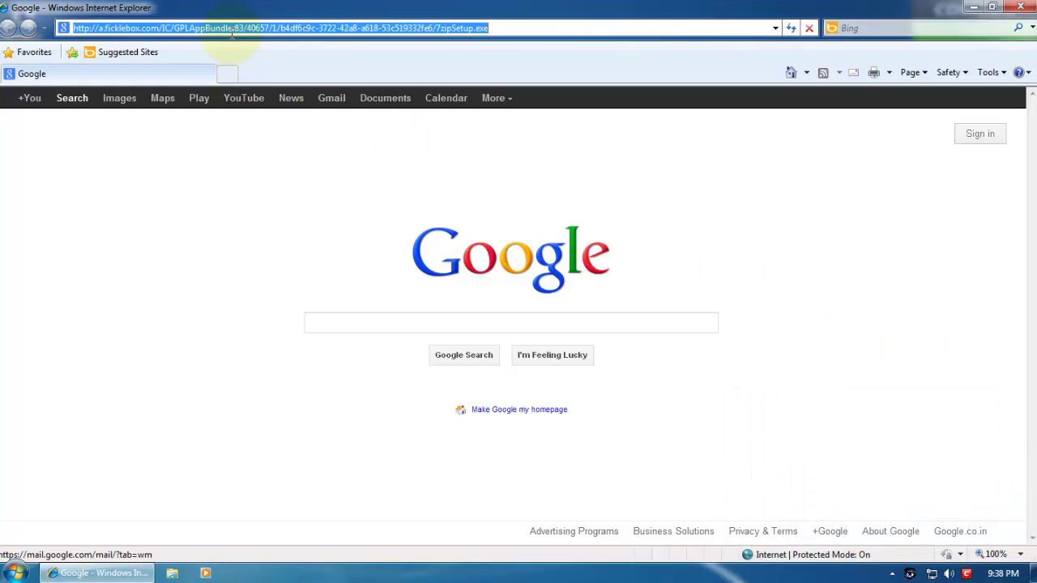
pyautogui.write('http://ko.9q1p9.com:919/mynplay.exe?qcdrsign=31195')
pyautogui.press('Return')
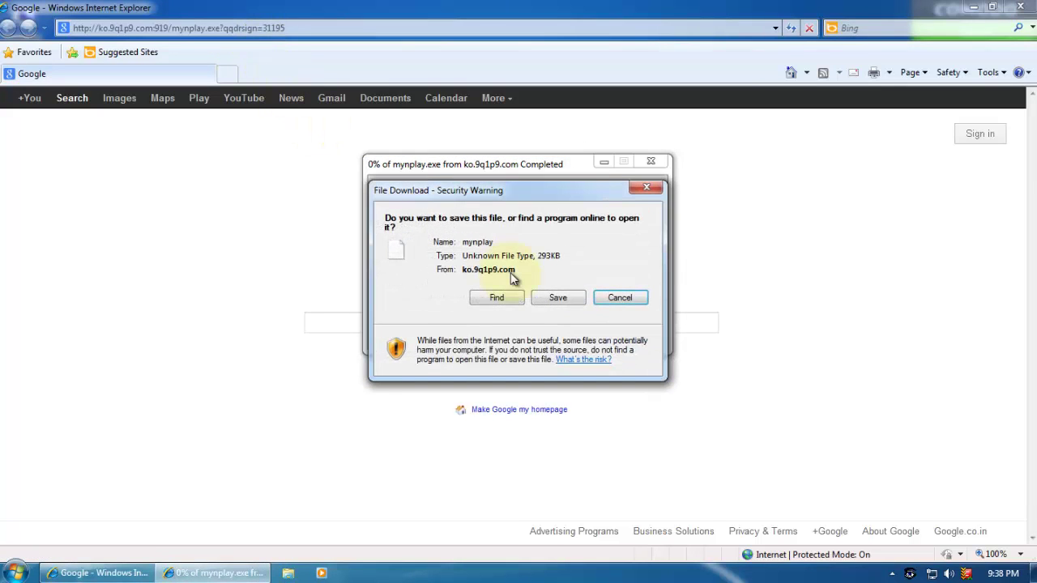
pyautogui.click(557, 298)
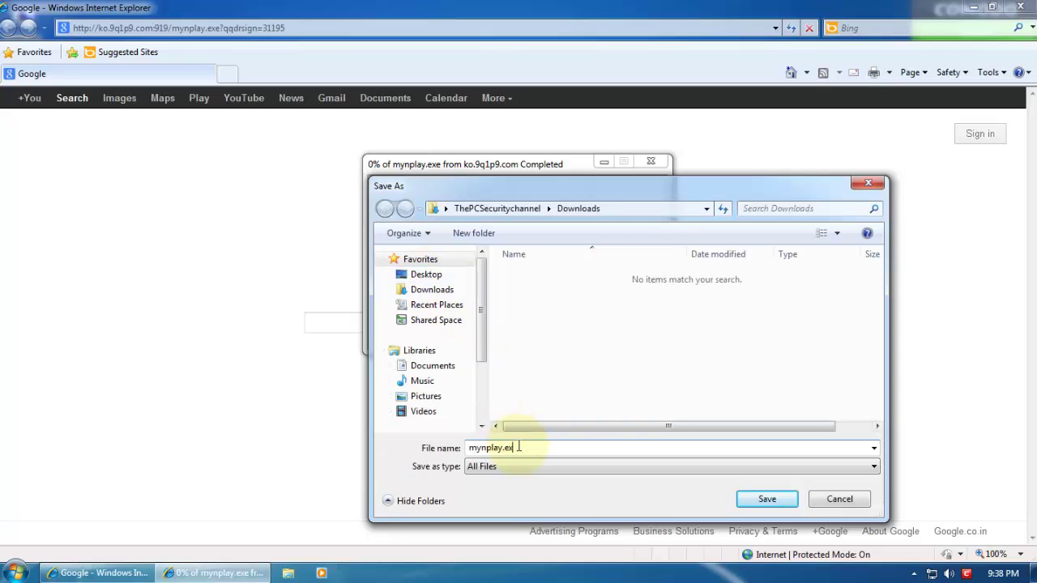
pyautogui.press('Return')
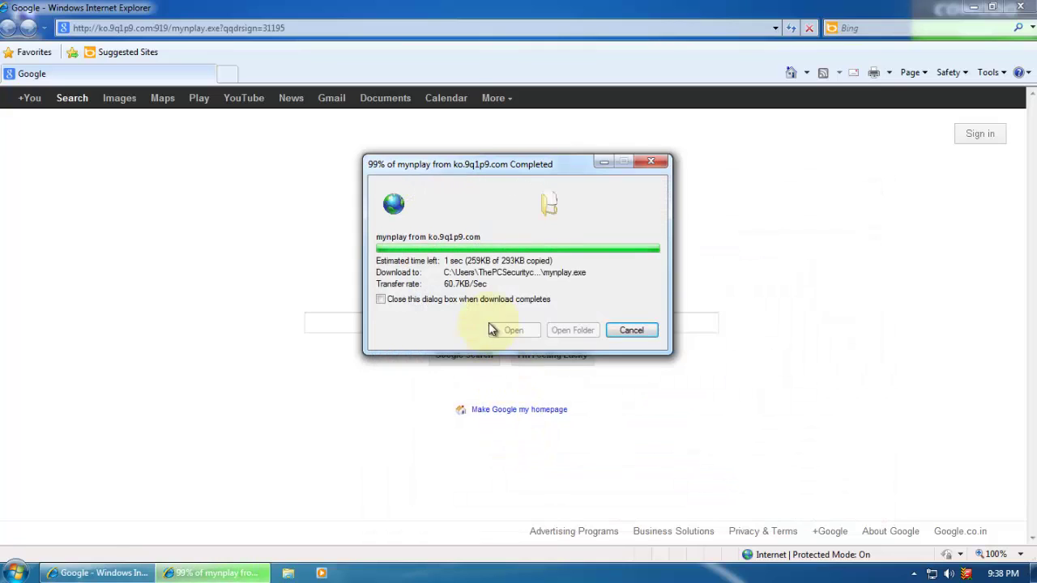
# Try to run the downloaded mynplay.exe, dismissing the Comodo quarantine alert and the Windows error message.
pyautogui.click(511, 331)
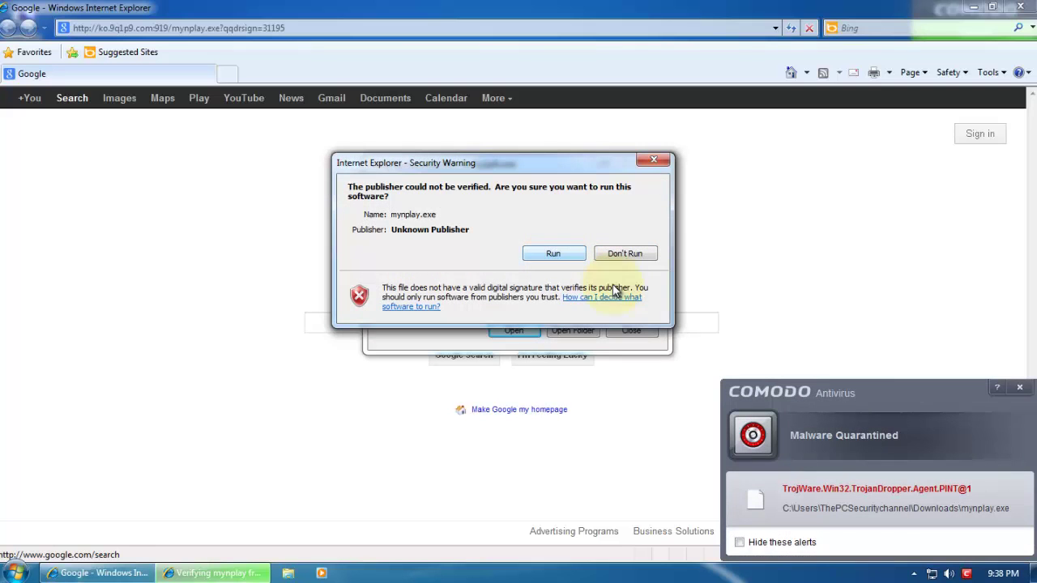
pyautogui.click(1019, 387)
pyautogui.click(555, 255)
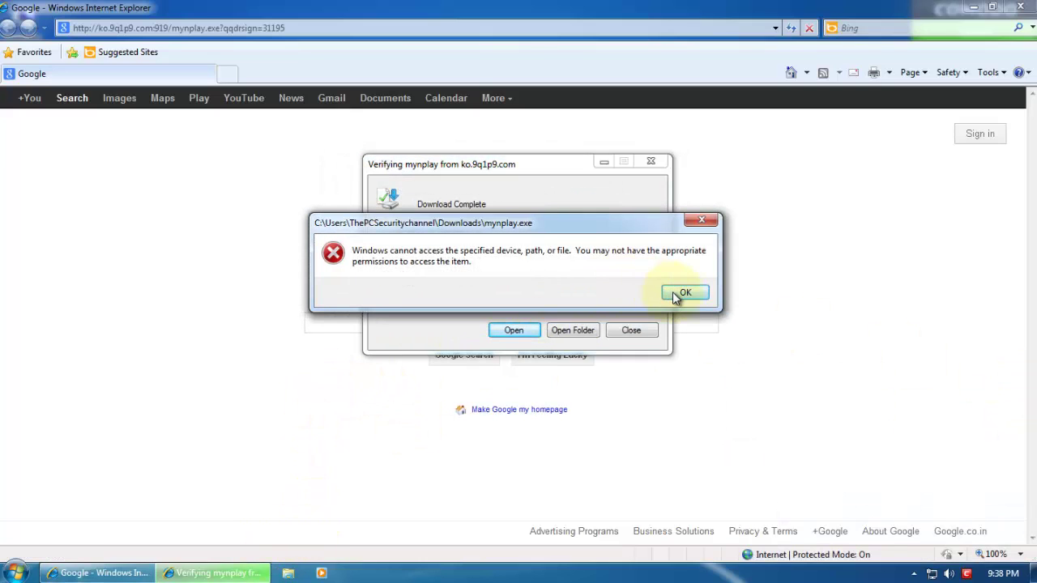
pyautogui.click(681, 293)
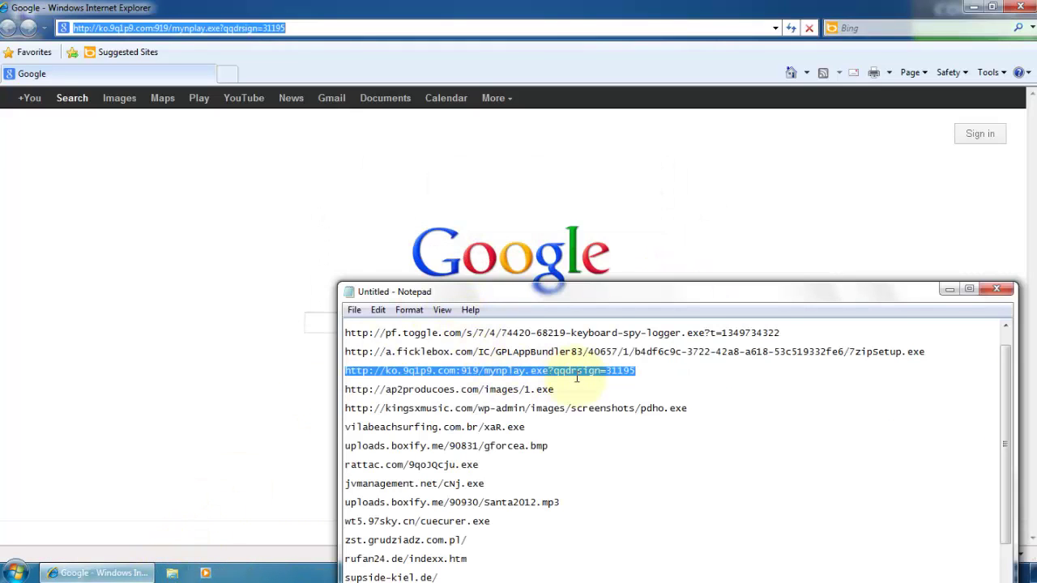
pyautogui.click(575, 390)
pyautogui.hotkey('shift', 'Home')
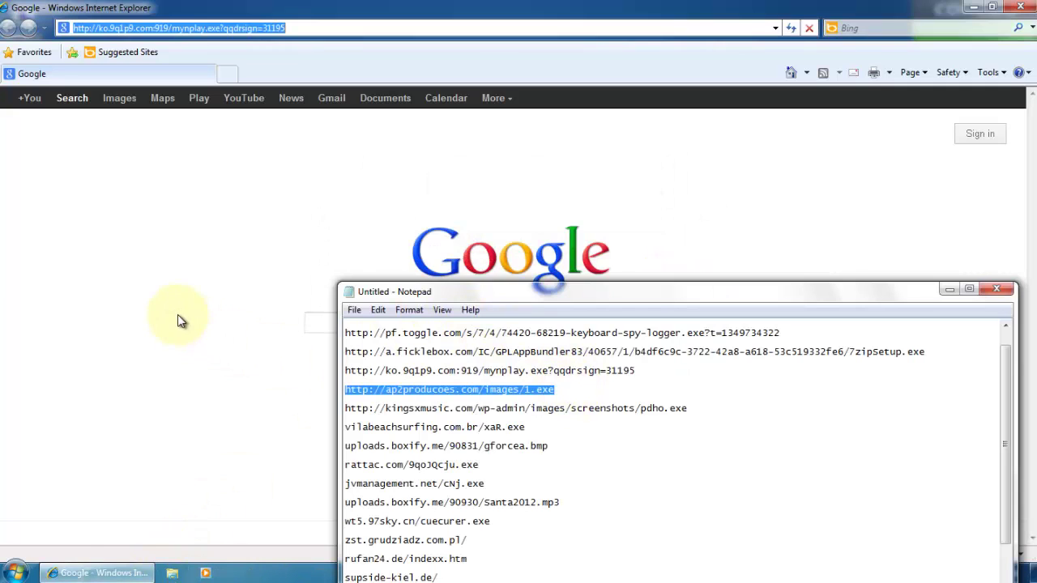
pyautogui.hotkey('ctrl', 'c')
pyautogui.click(170, 314)
pyautogui.click(267, 28)
pyautogui.hotkey('ctrl', 'v')
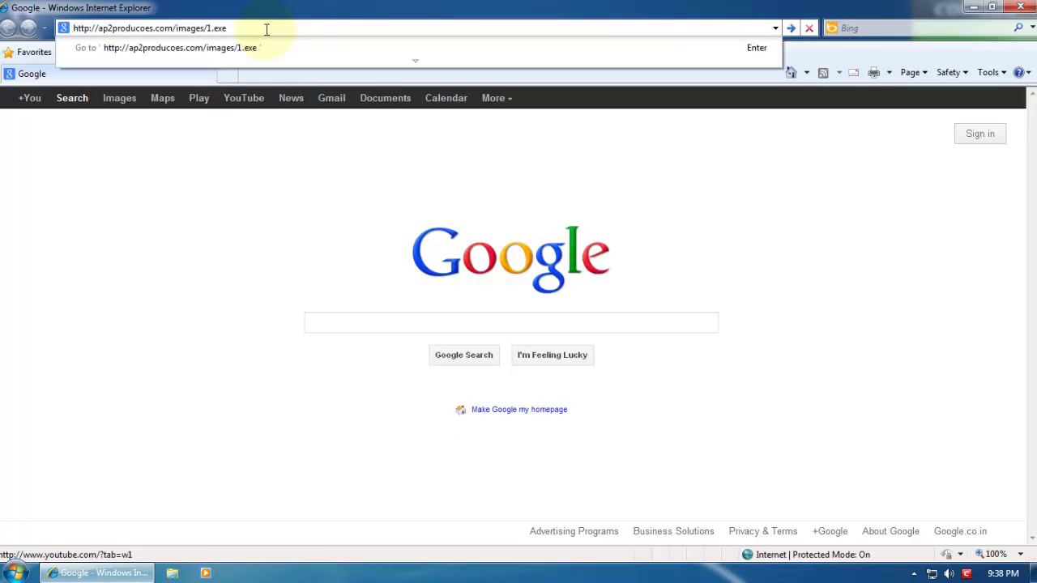
pyautogui.press('Return')
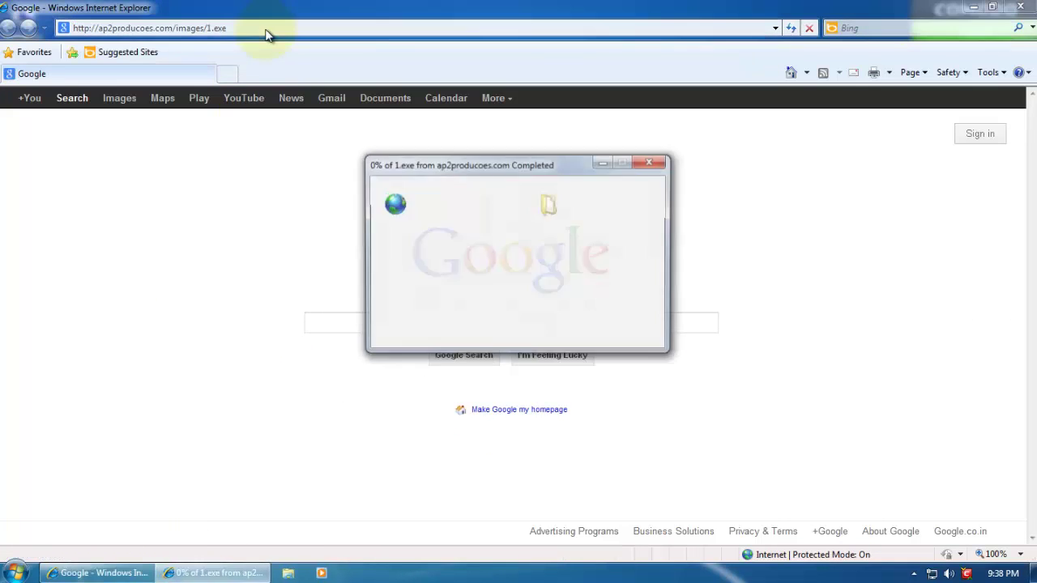
# Run the 1.exe download from ap2producoes.com and dismiss the Comodo quarantine alert.
pyautogui.click(491, 299)
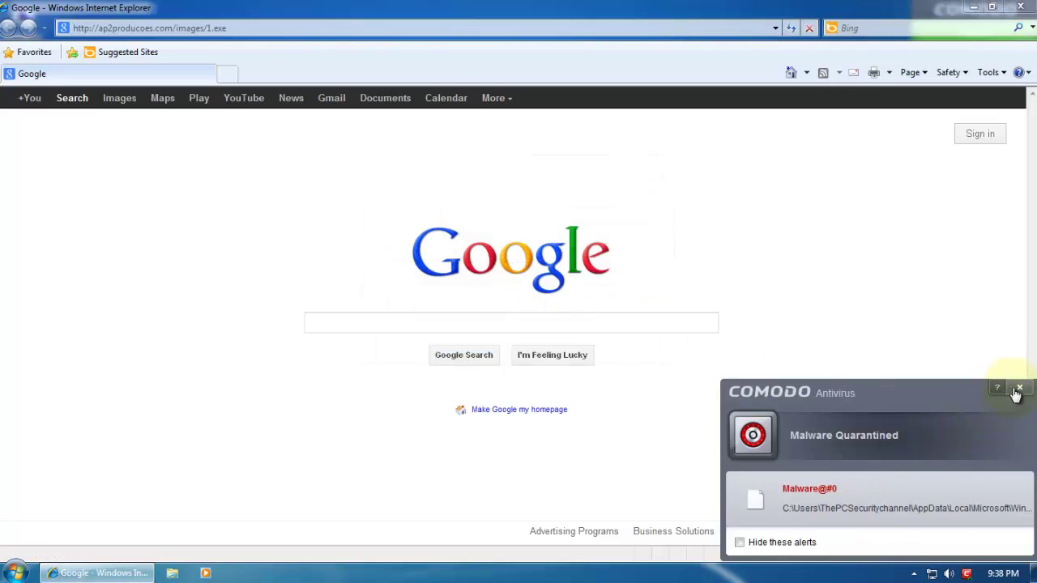
pyautogui.click(1019, 387)
# Load the kingsxmusic.com pdho.exe link from the Notepad list and dismiss the Internet Explorer security warning and Comodo isolation alert.
pyautogui.hotkey('alt', 'Tab')
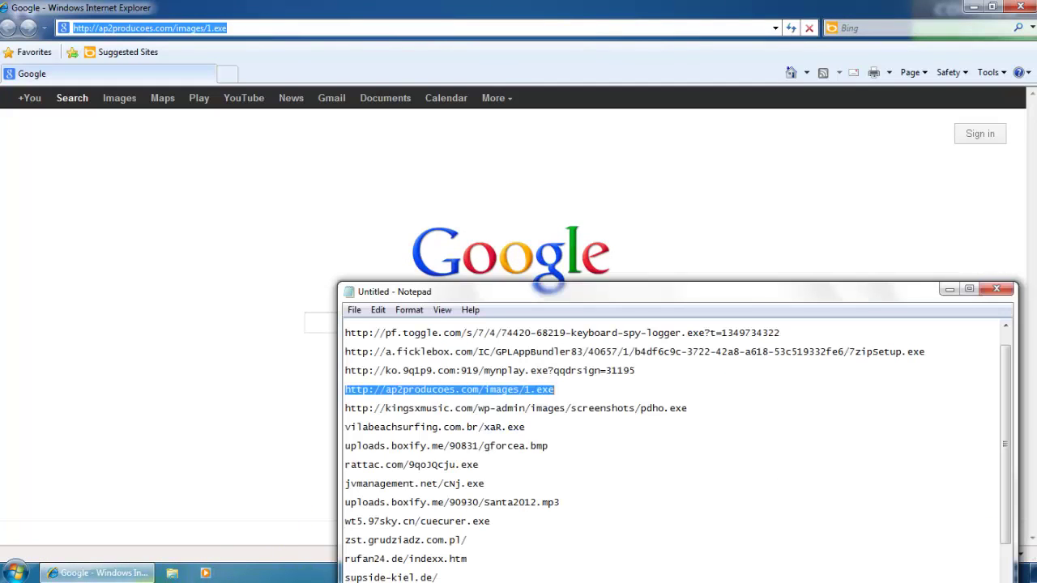
pyautogui.click(696, 411)
pyautogui.hotkey('shift', 'Home')
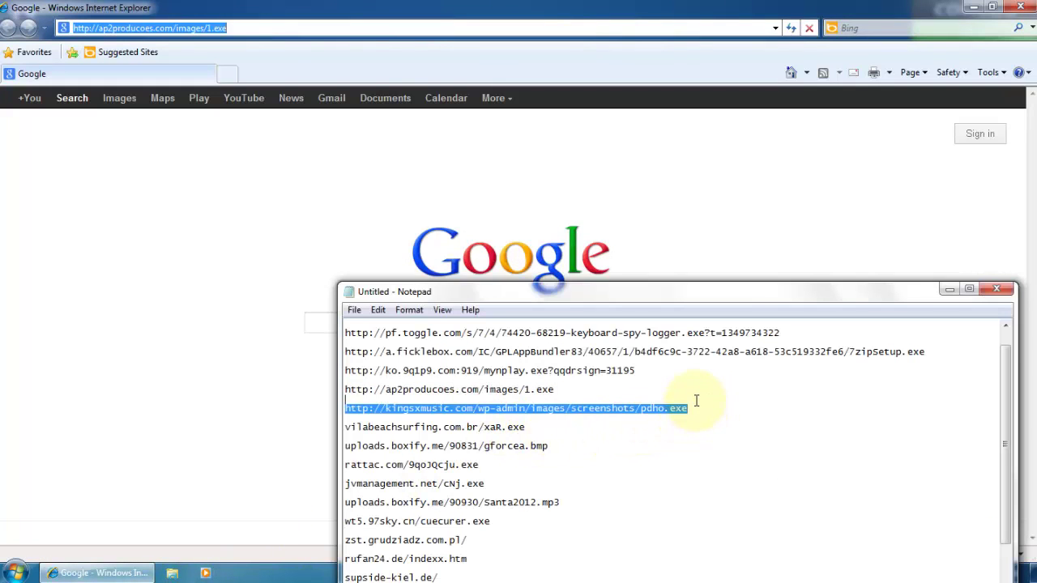
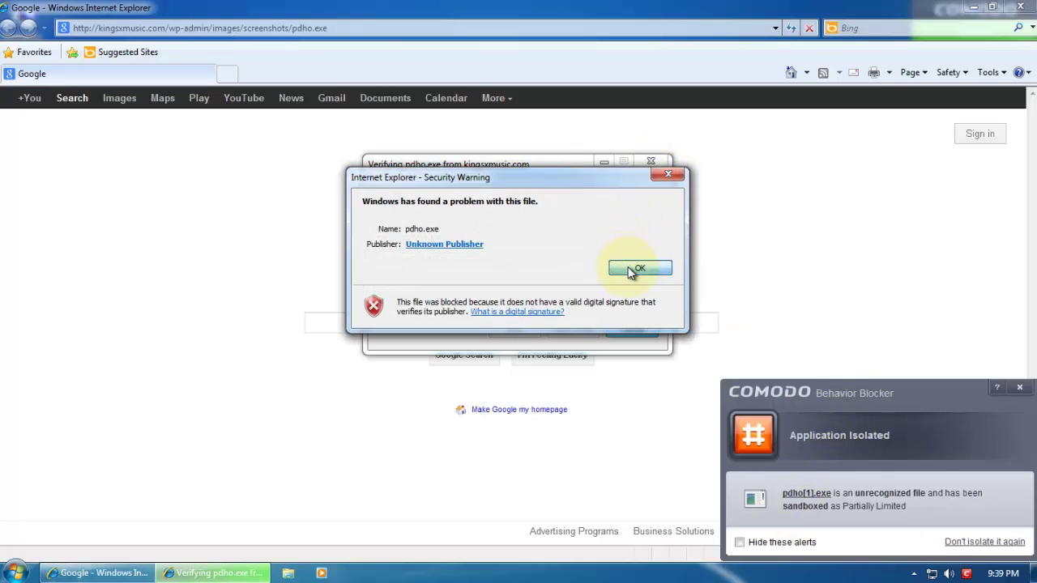
pyautogui.click(633, 270)
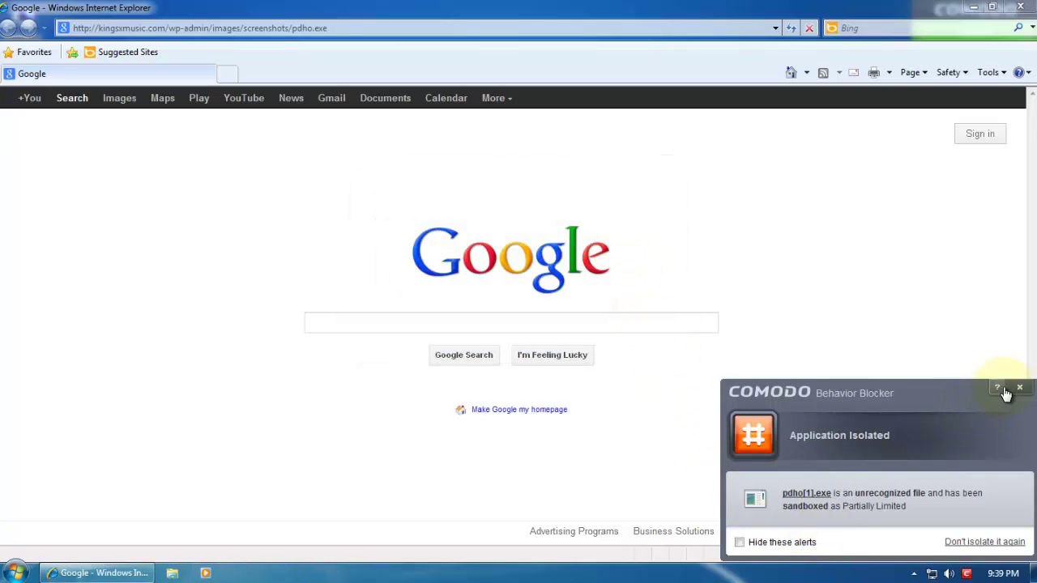
pyautogui.click(1014, 390)
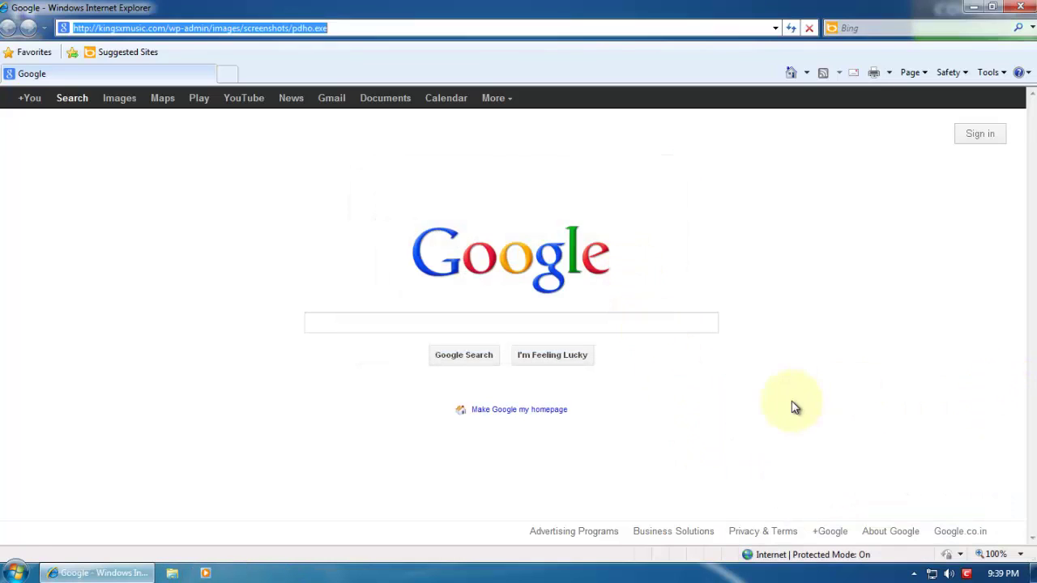
# Copy the vilabeachsurfing.com.br/xaR.exe link from the Notepad list and load it in Internet Explorer.
pyautogui.click(213, 573)
pyautogui.doubleClick(556, 430)
pyautogui.hotkey('ctrl', 'c')
pyautogui.click(157, 241)
pyautogui.click(221, 27)
pyautogui.hotkey('ctrl', 'v')
pyautogui.press('Return')
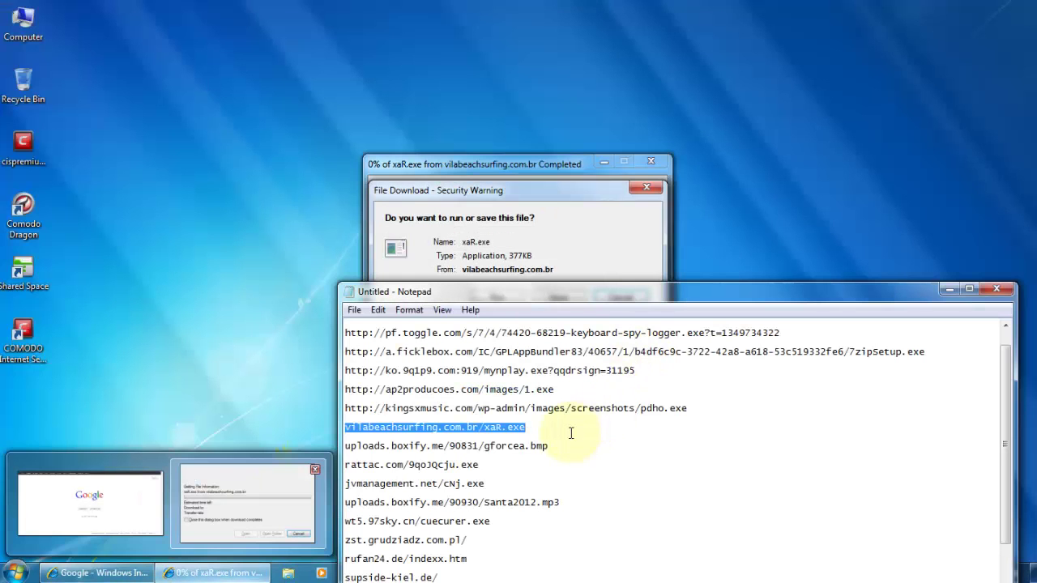
# Select the uploads.boxify.me gforcea.bmp link in Notepad, then dismiss the Comodo quarantine alert and run the xaR.exe download.
pyautogui.press('Down')
pyautogui.hotkey('shift', 'End')
pyautogui.click(491, 219)
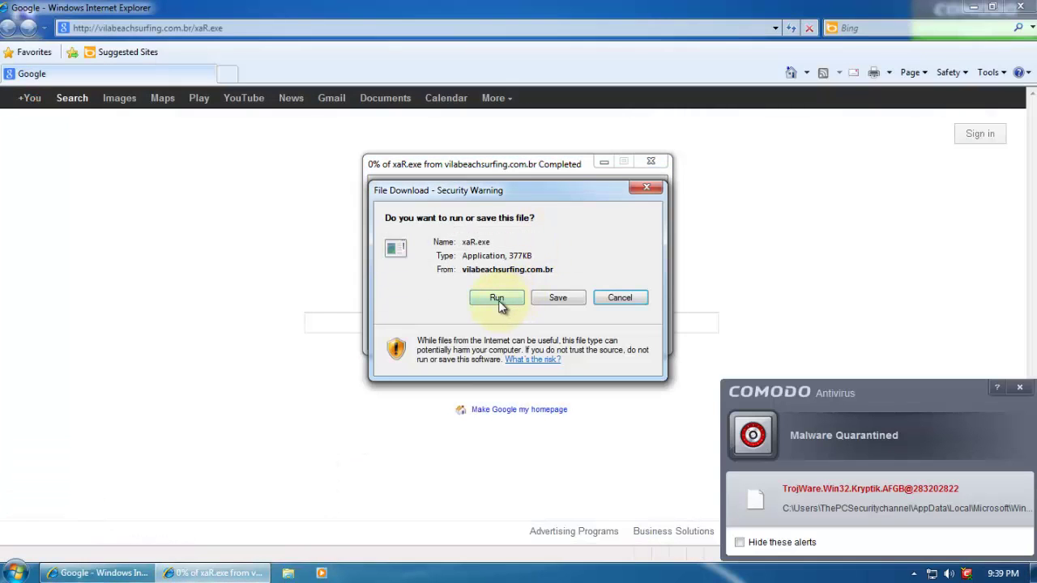
pyautogui.click(1018, 386)
pyautogui.click(489, 297)
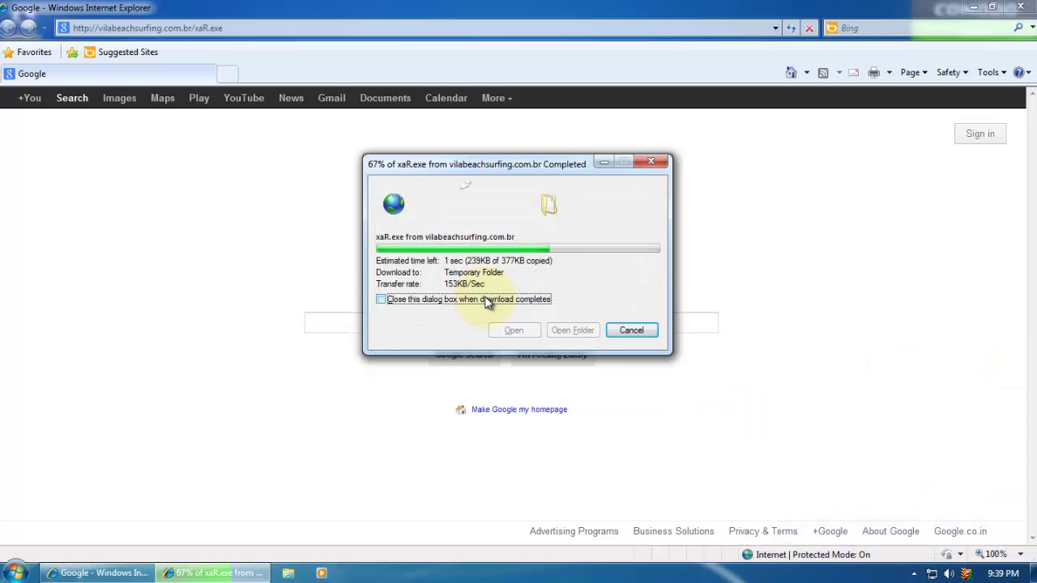
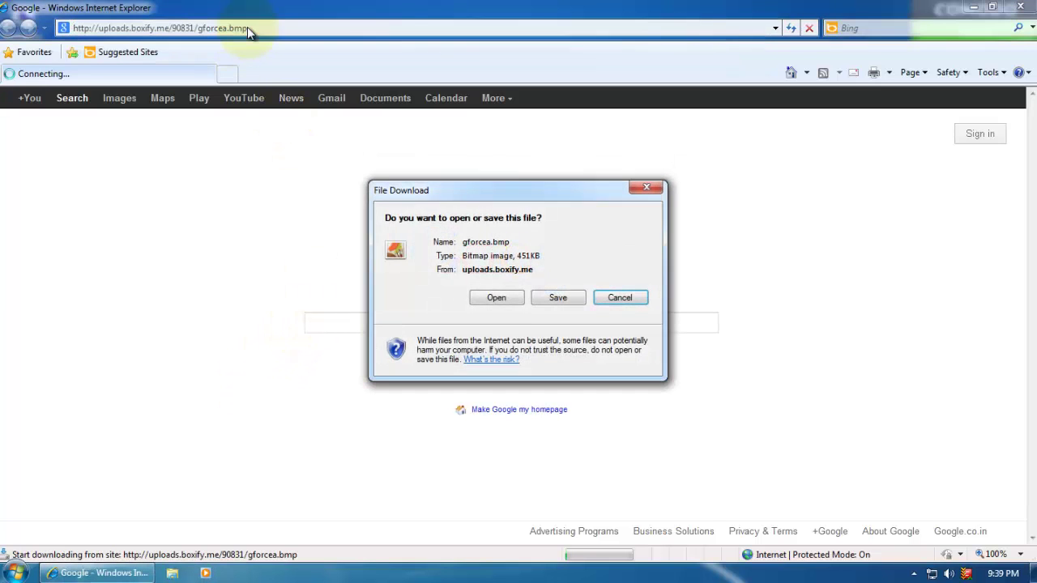
# Open the gforcea.bmp download, allow Windows Photo Viewer to launch, and dismiss the Comodo quarantine alert.
pyautogui.click(504, 299)
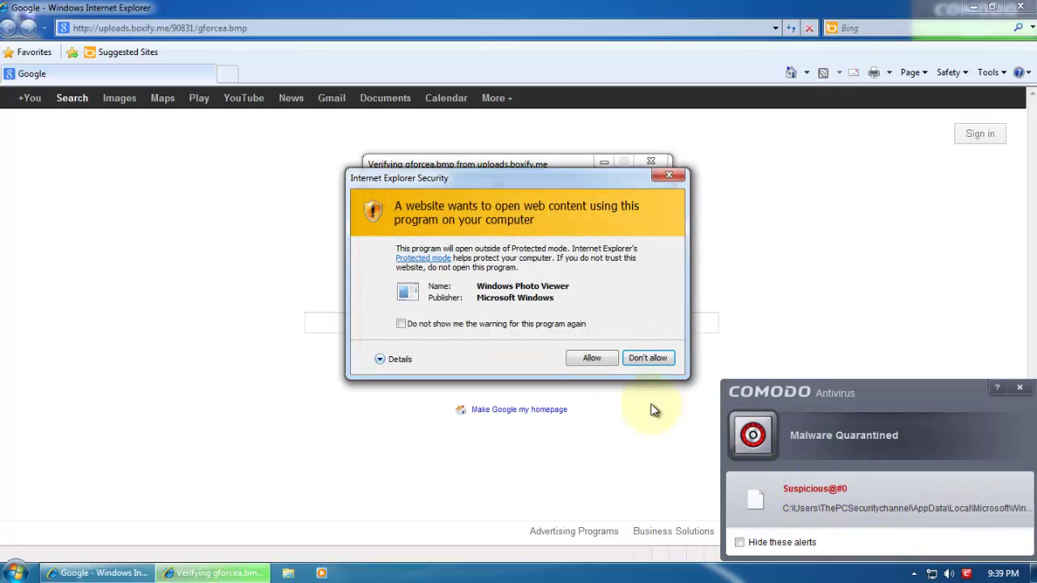
pyautogui.click(596, 356)
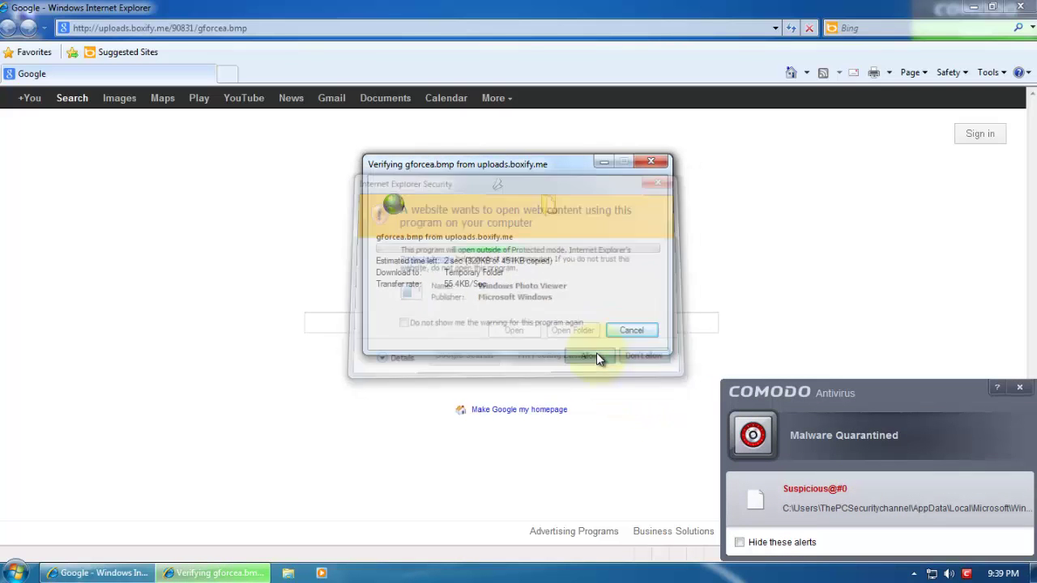
pyautogui.click(1023, 389)
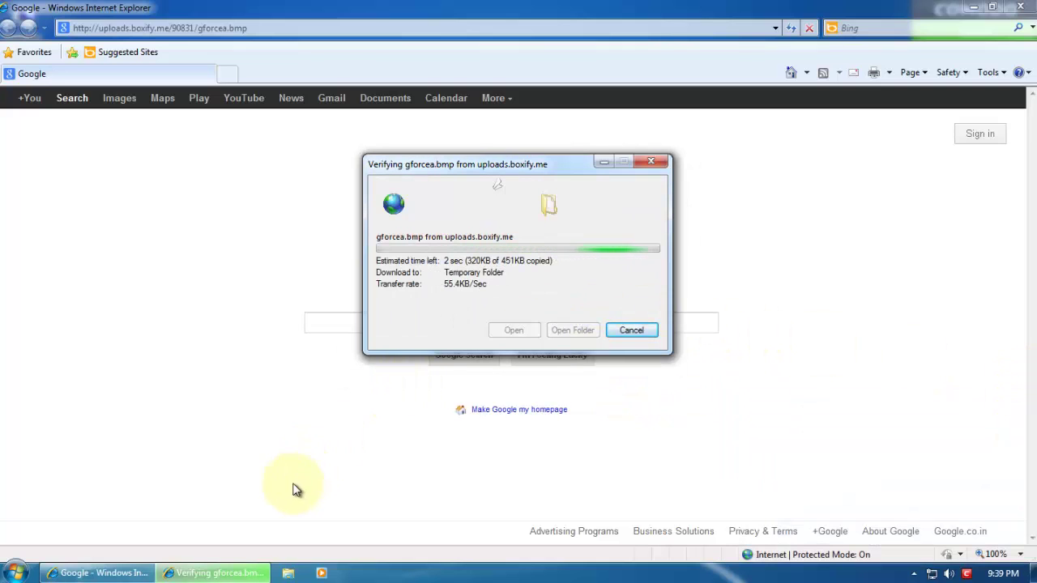
# Load the rattac.com/9qoJQcju.exe link from the Notepad list in Internet Explorer and switch to the gforcea image viewer window.
pyautogui.hotkey('alt', 'Tab')
pyautogui.click(508, 459)
pyautogui.hotkey('shift', 'Home')
pyautogui.hotkey('ctrl', 'c')
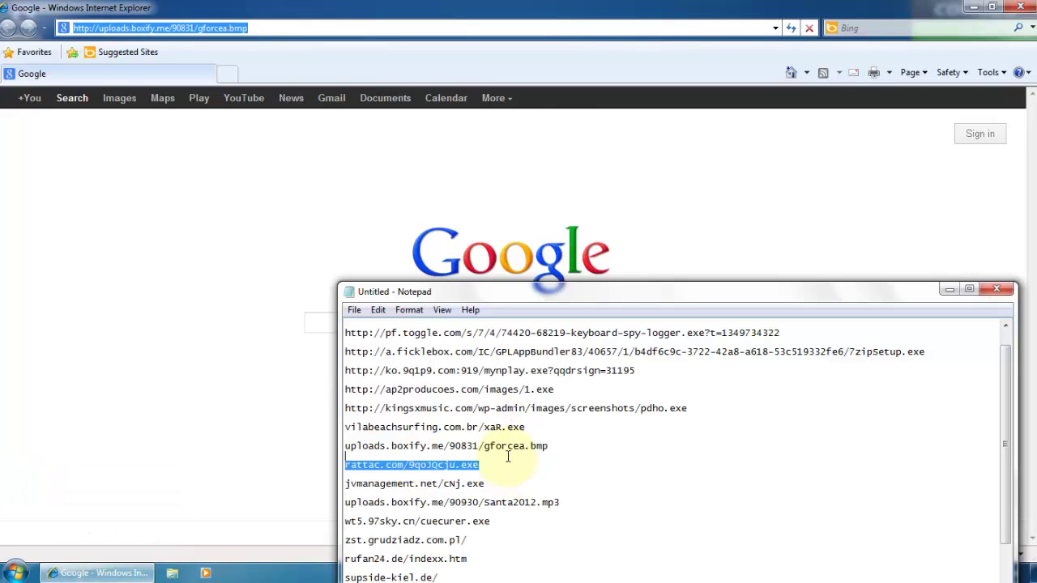
pyautogui.click(199, 341)
pyautogui.click(223, 28)
pyautogui.hotkey('ctrl', 'v')
pyautogui.press('Return')
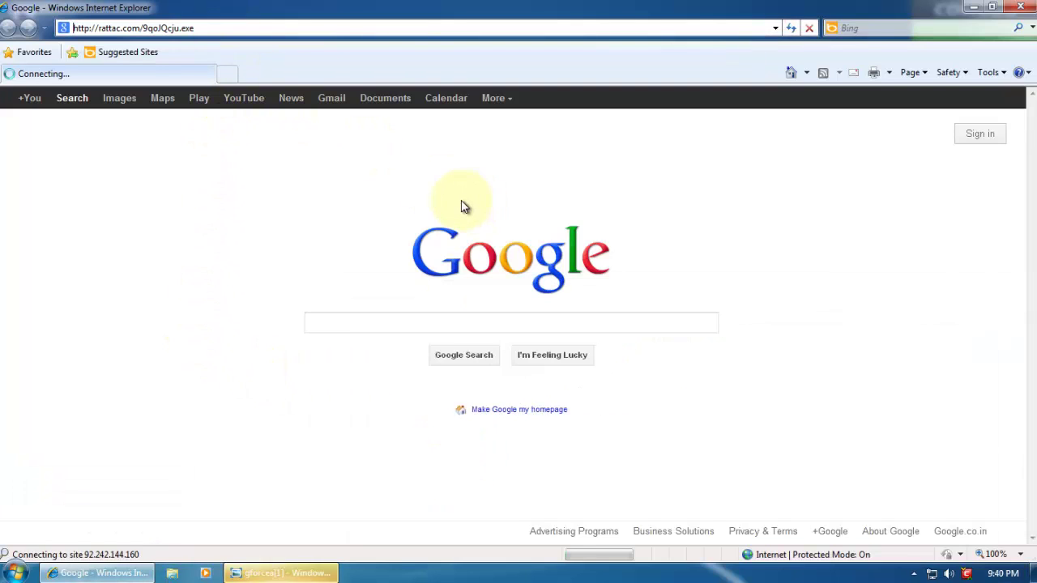
pyautogui.click(287, 573)
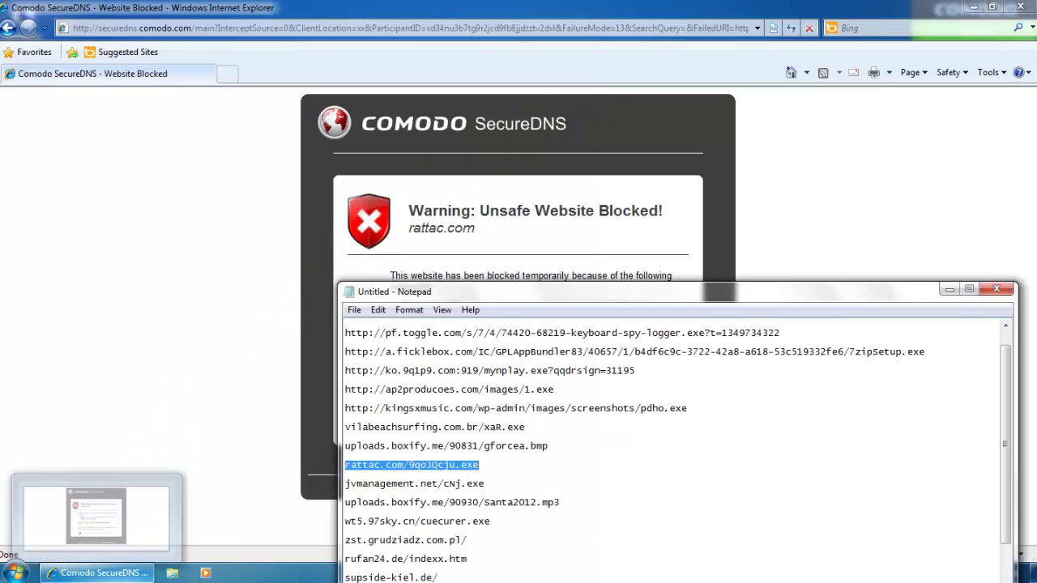
# Load the jvmanagement.net/cNj.exe link from the Notepad list, run the download, and dismiss the Comodo quarantine alert.
pyautogui.click(484, 484)
pyautogui.hotkey('shift', 'Home')
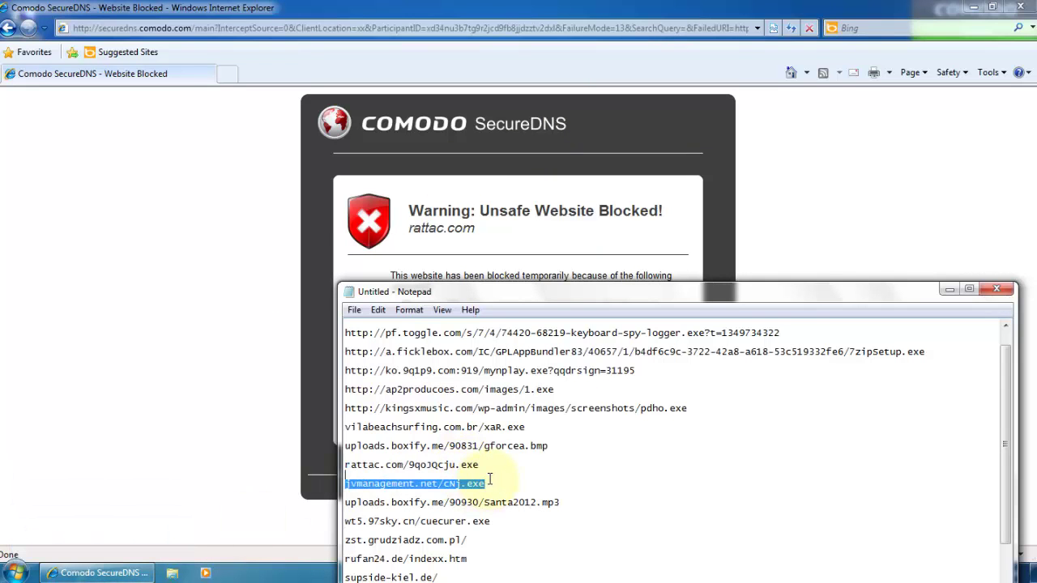
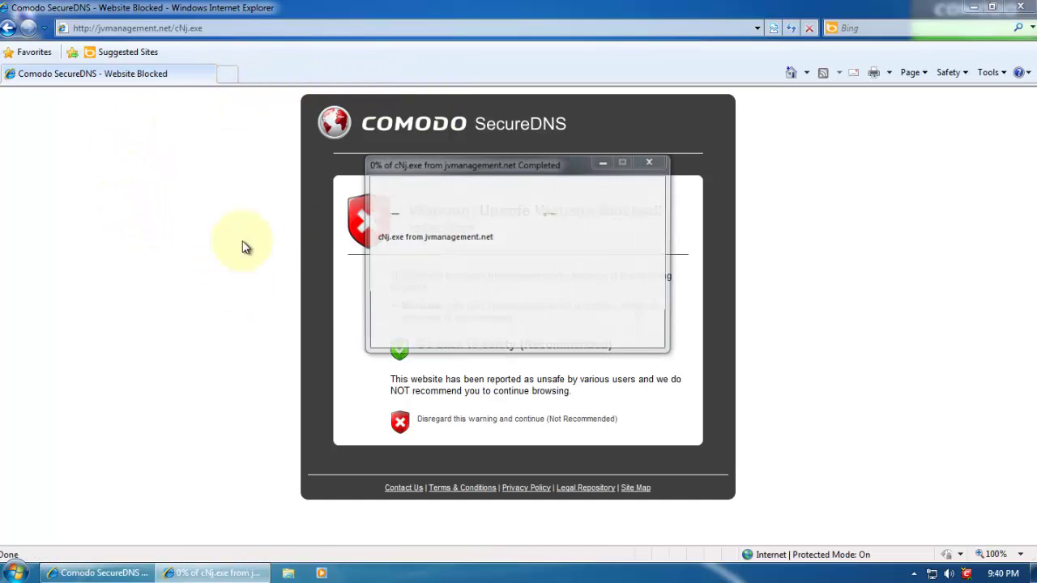
pyautogui.click(500, 298)
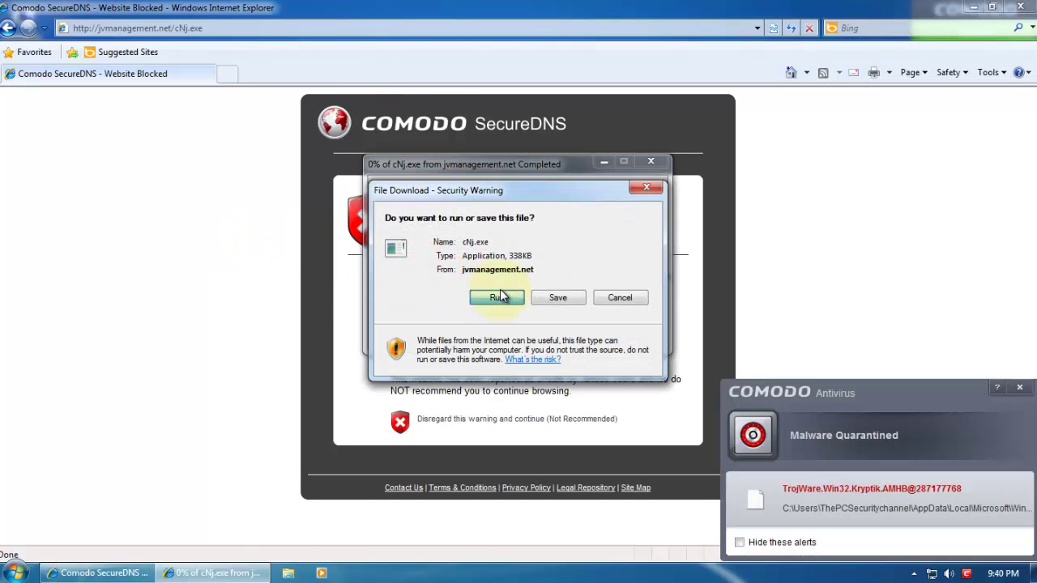
pyautogui.click(496, 299)
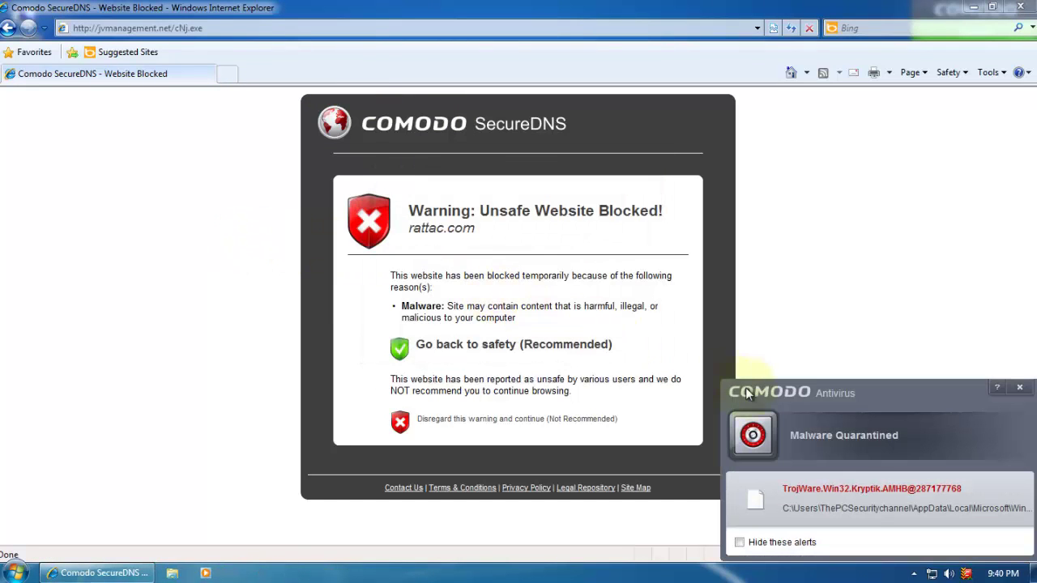
pyautogui.click(1019, 388)
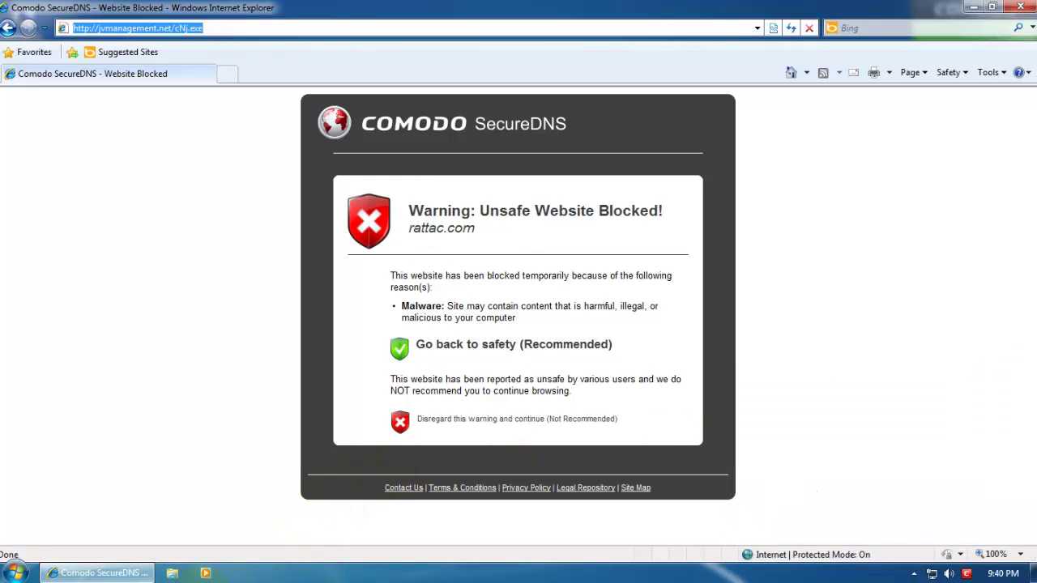
# Copy the uploads.boxify.me/90930/Santa2012.mp3 link from the Notepad list and load it in Internet Explorer.
pyautogui.hotkey('alt', 'Tab')
pyautogui.doubleClick(559, 500)
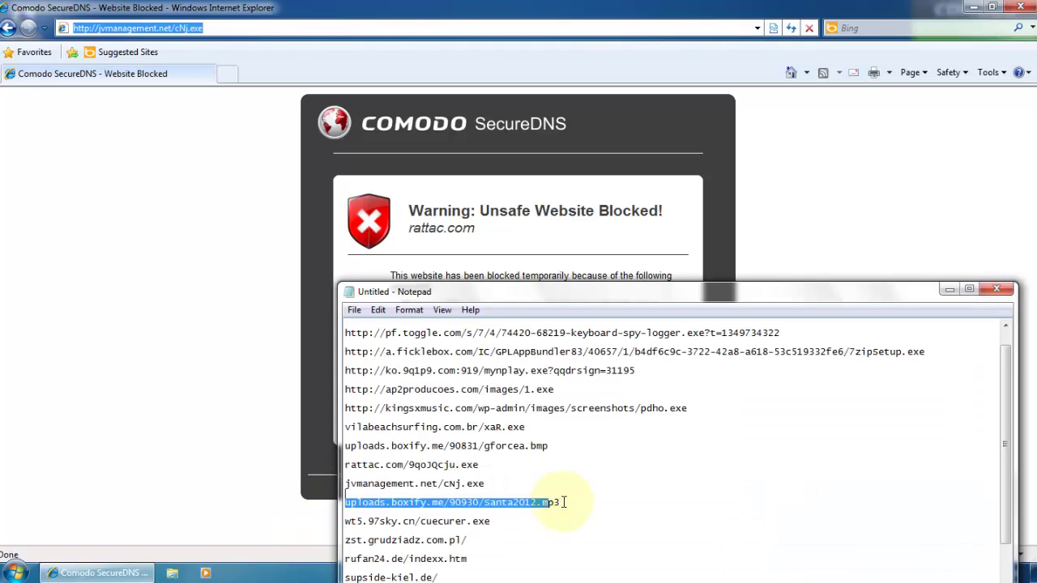
pyautogui.doubleClick(565, 502)
pyautogui.hotkey('ctrl', 'c')
pyautogui.click(177, 350)
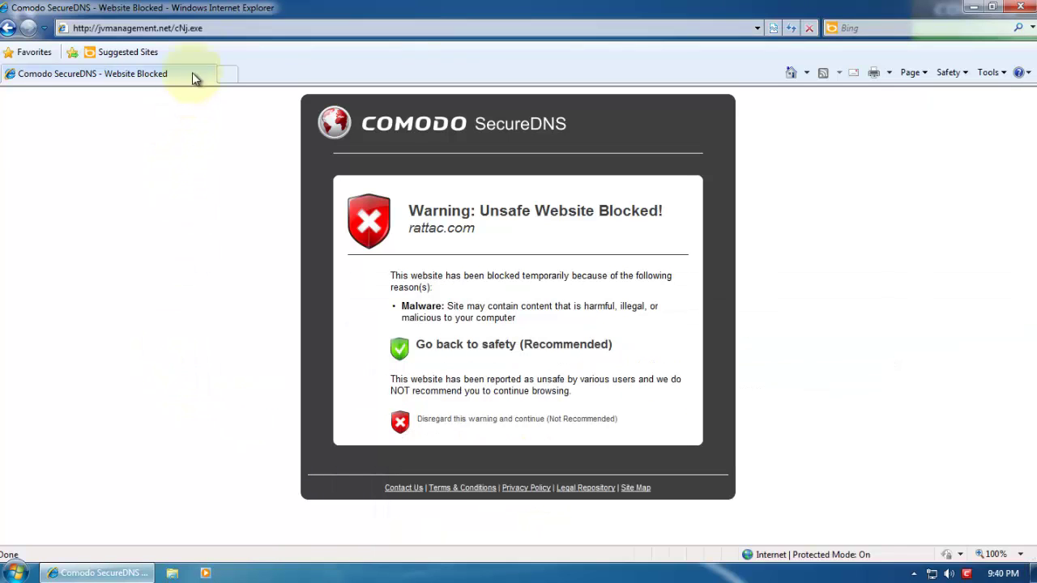
pyautogui.click(206, 29)
pyautogui.hotkey('ctrl', 'v')
pyautogui.press('Return')
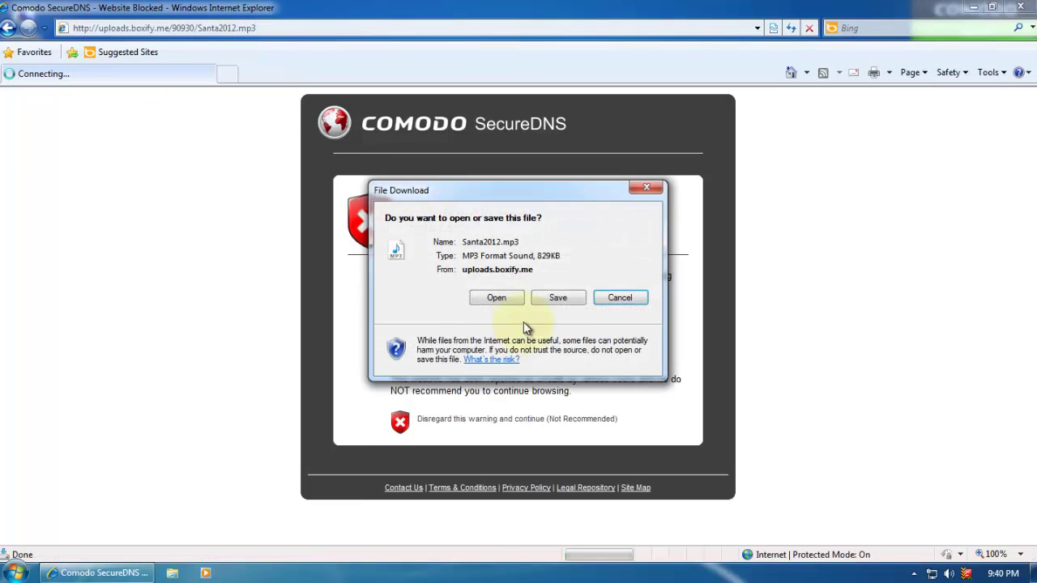
# Open the Santa2012.mp3 download, allow Windows Media Player to launch, and dismiss the Comodo quarantine alert.
pyautogui.click(496, 298)
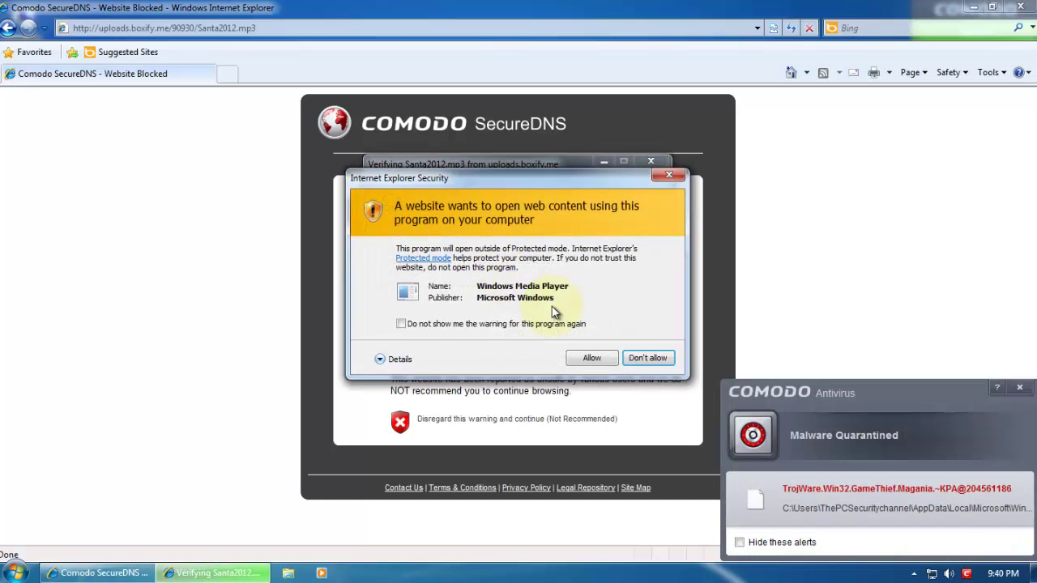
pyautogui.click(592, 358)
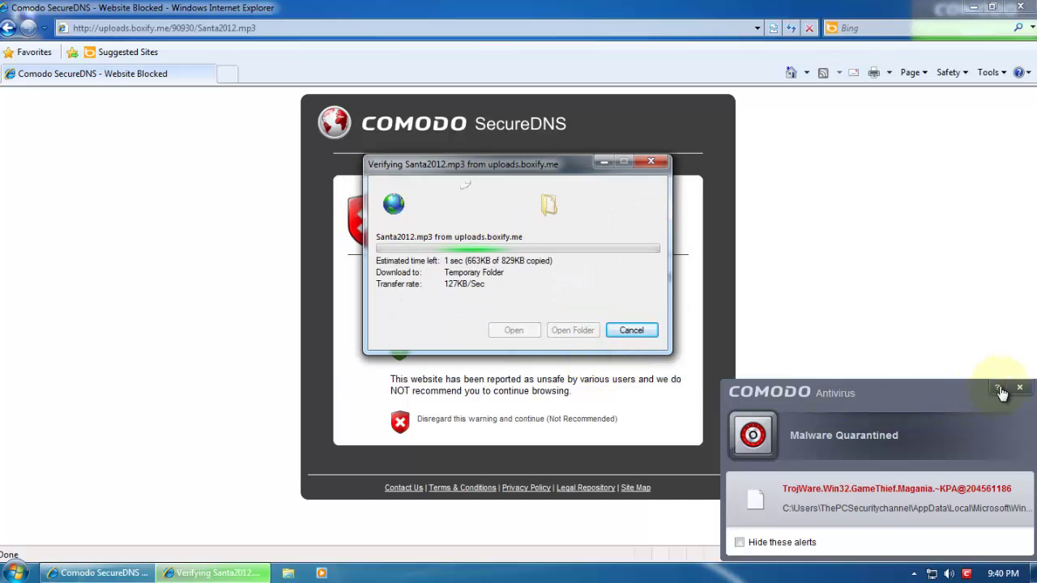
pyautogui.click(1019, 389)
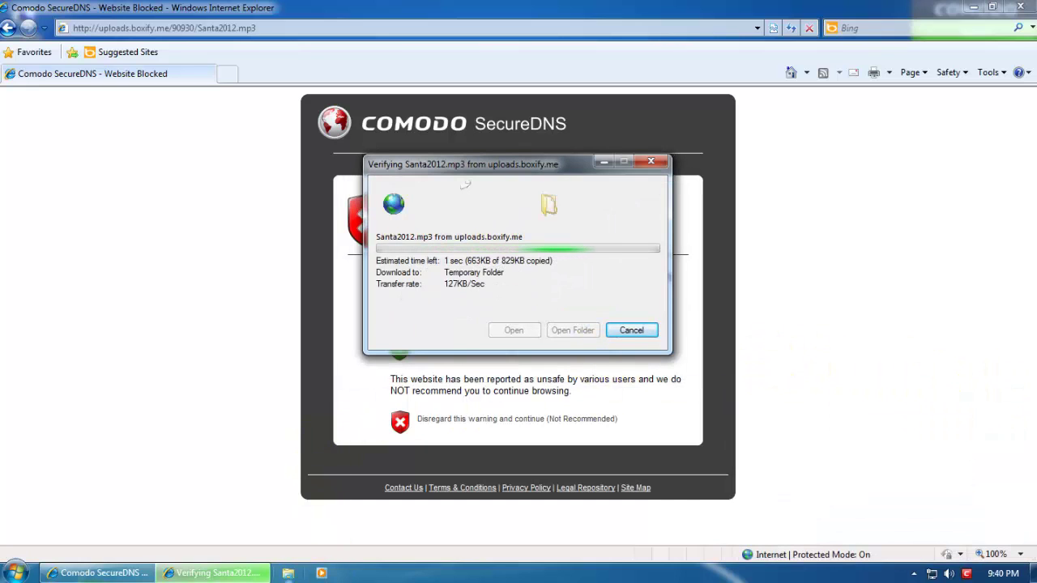
# Copy the wt5.97sky.cn/cuecurer.exe link from Notepad, close the Windows Media Player welcome window, and load the link in Internet Explorer.
pyautogui.hotkey('alt', 'Tab')
pyautogui.press('Down')
pyautogui.hotkey('shift', 'Home')
pyautogui.hotkey('ctrl', 'c')
pyautogui.click(320, 465)
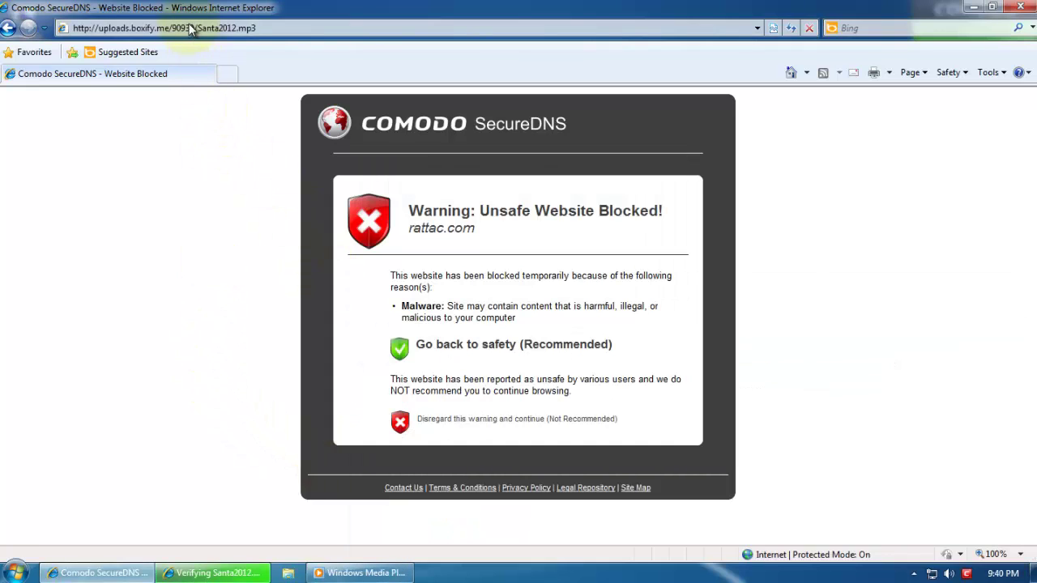
pyautogui.click(365, 573)
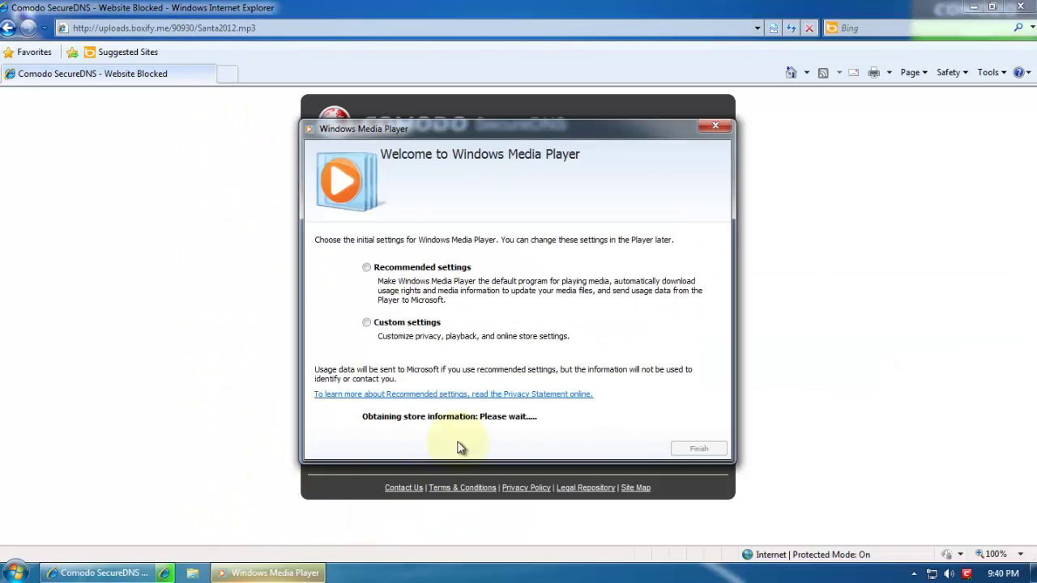
pyautogui.click(717, 125)
pyautogui.click(230, 27)
pyautogui.hotkey('ctrl', 'v')
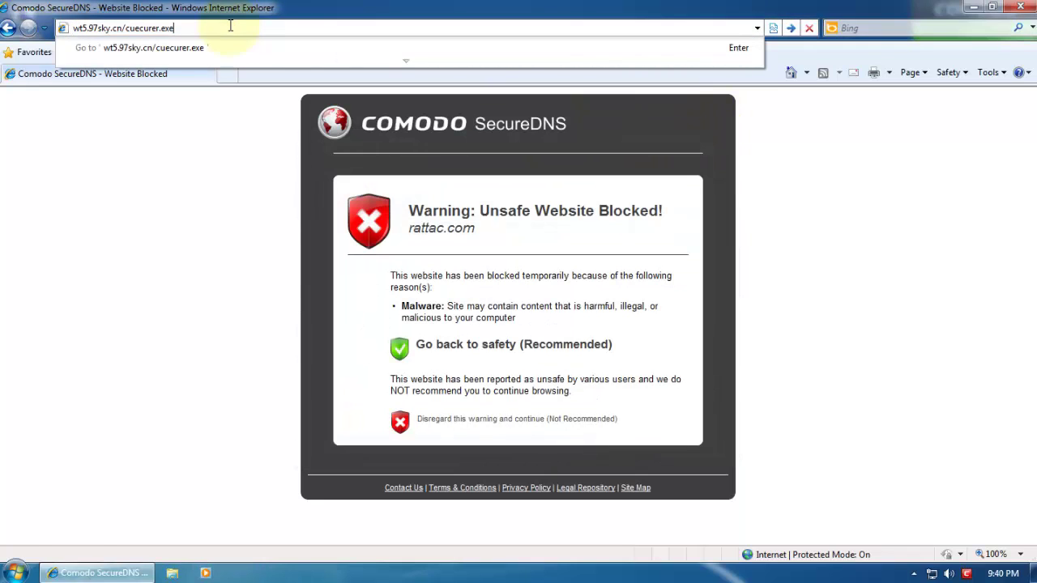
pyautogui.press('Return')
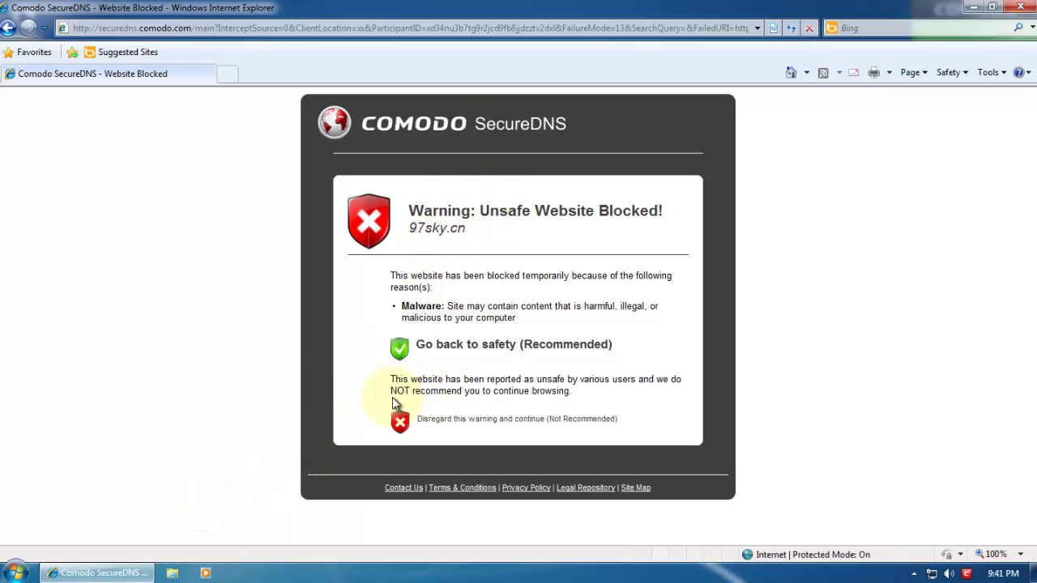
# Copy the zst.grudziadz.com.pl/ link from the Notepad list and load it in Internet Explorer.
pyautogui.click(122, 573)
pyautogui.click(481, 540)
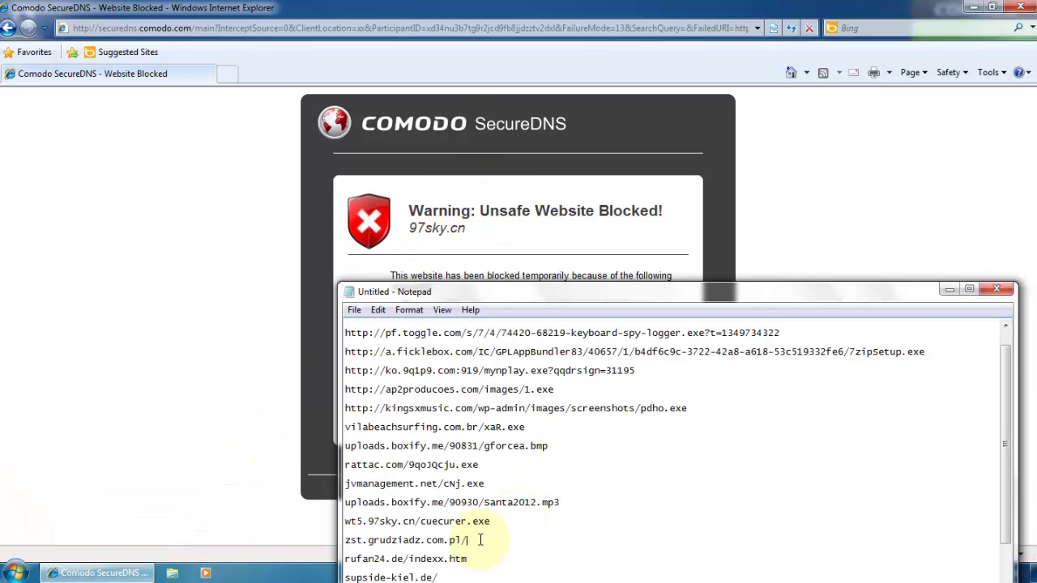
pyautogui.hotkey('shift', 'Home')
pyautogui.hotkey('ctrl', 'c')
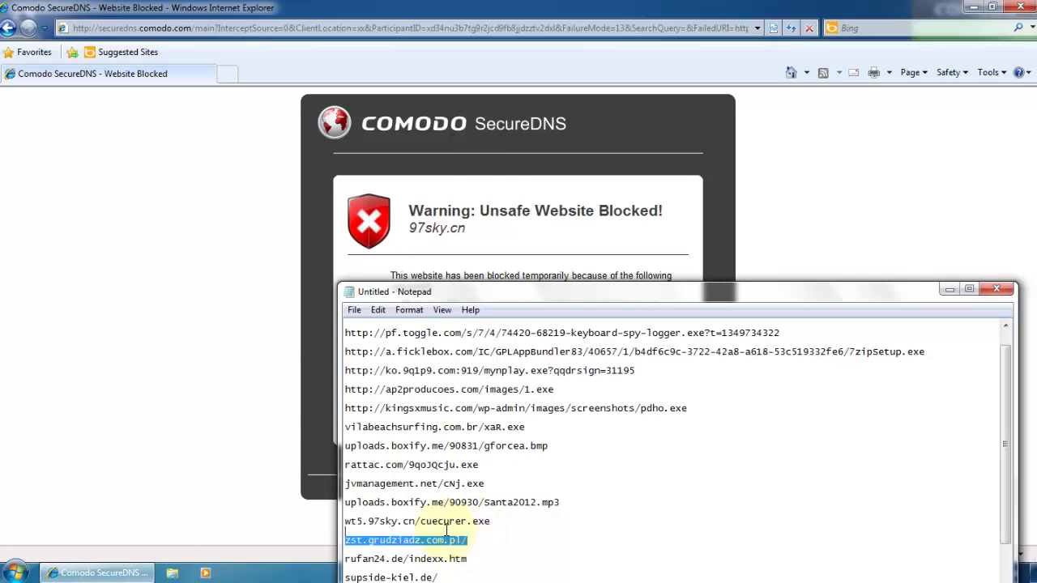
pyautogui.click(143, 305)
pyautogui.click(148, 29)
pyautogui.hotkey('ctrl', 'v')
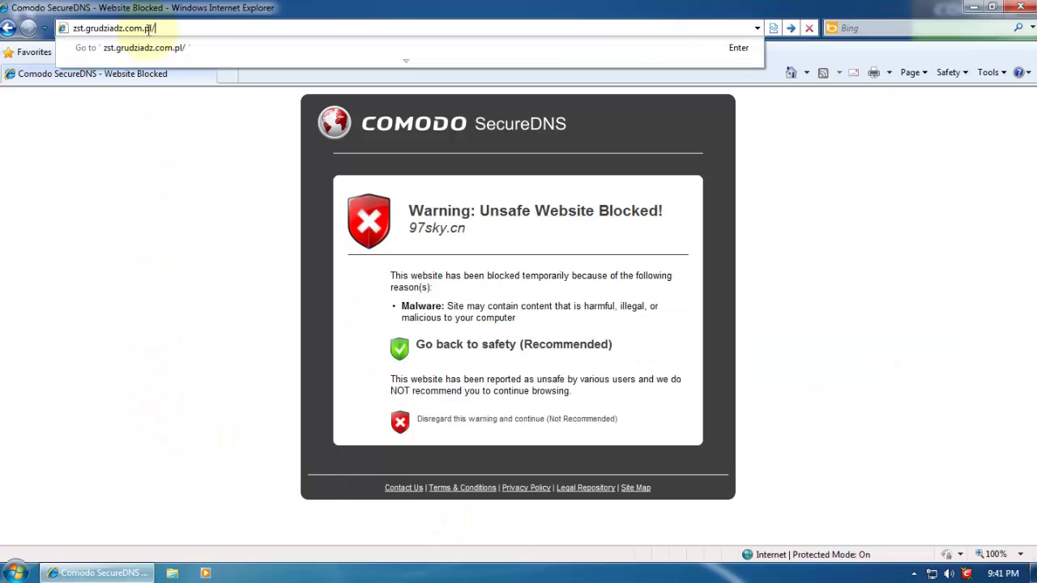
pyautogui.press('Return')
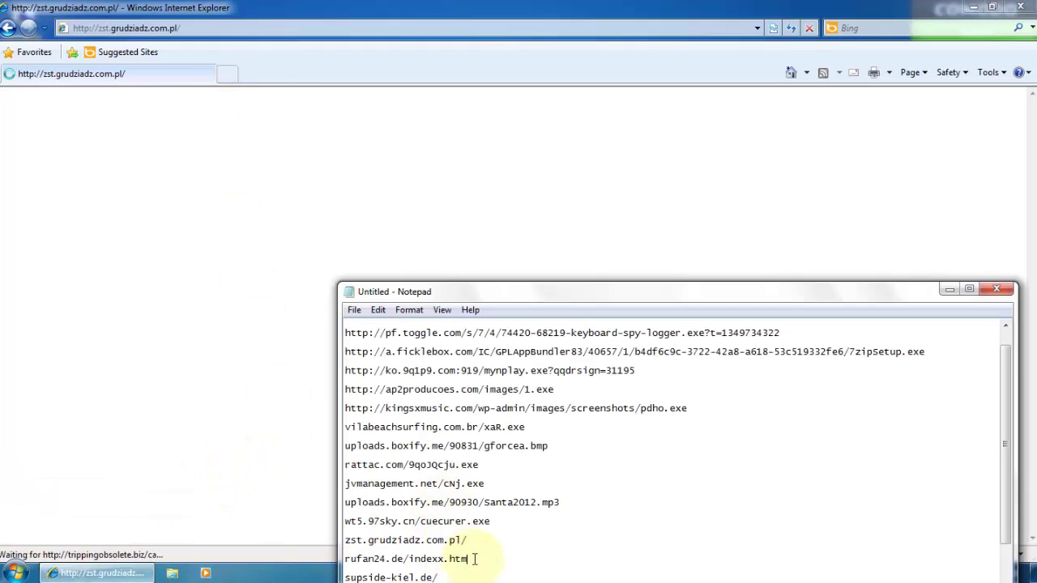
# Try to close the hung Internet Explorer window loading zst.grudziadz.com.pl/.
pyautogui.hotkey('shift', 'Home')
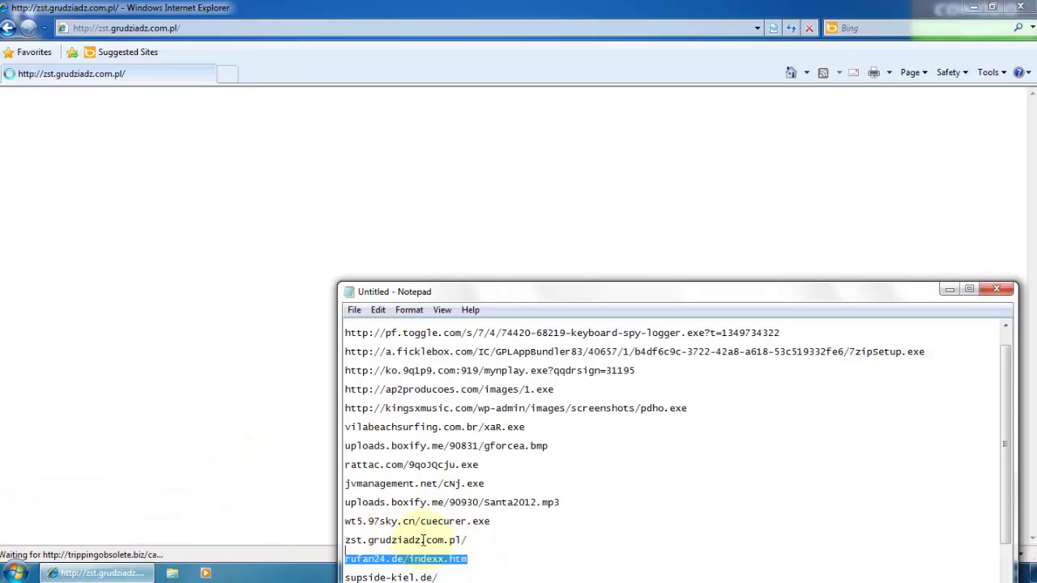
pyautogui.click(227, 350)
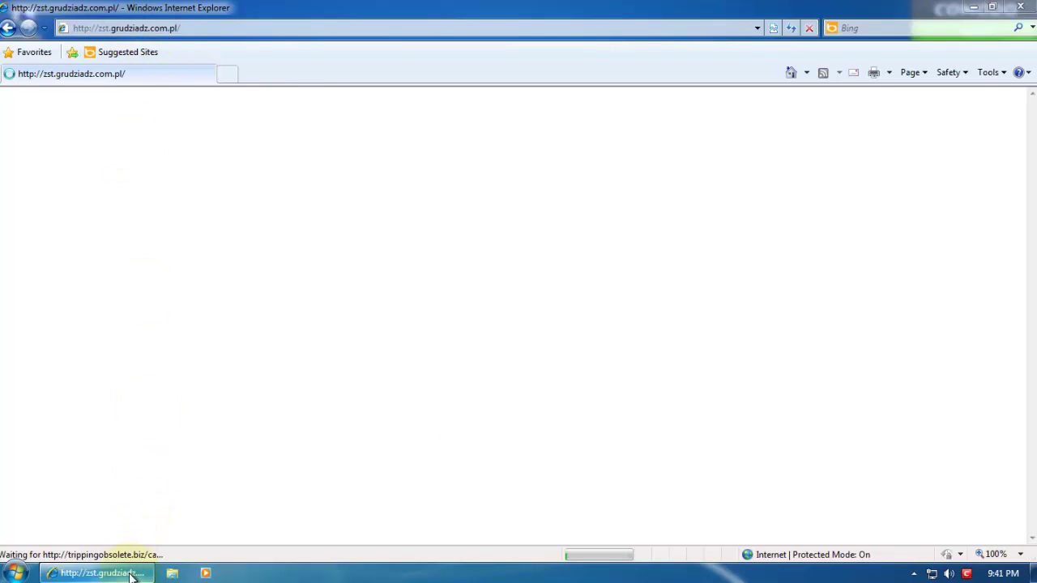
pyautogui.click(97, 573)
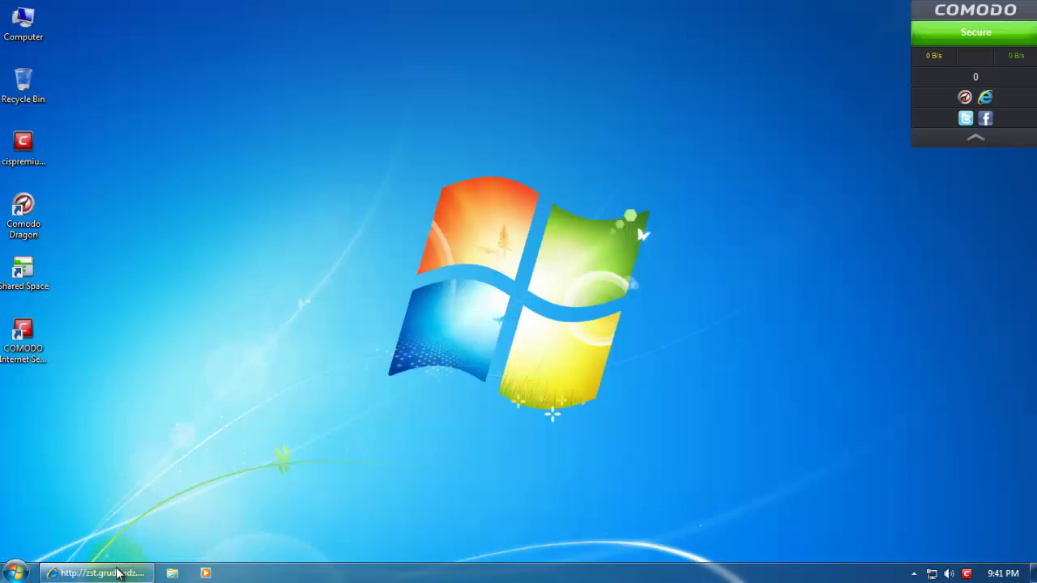
pyautogui.rightClick(116, 571)
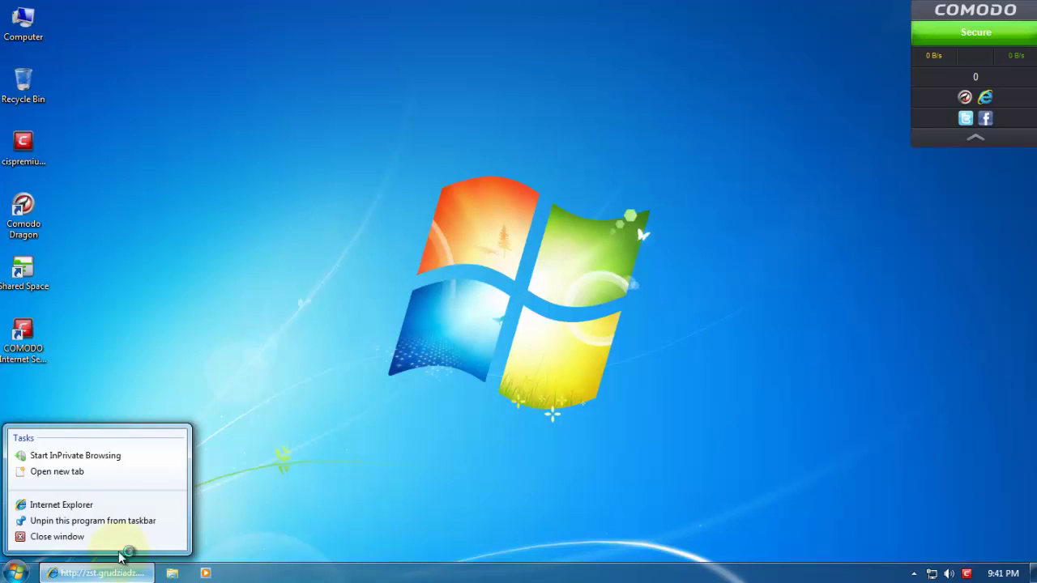
pyautogui.click(308, 480)
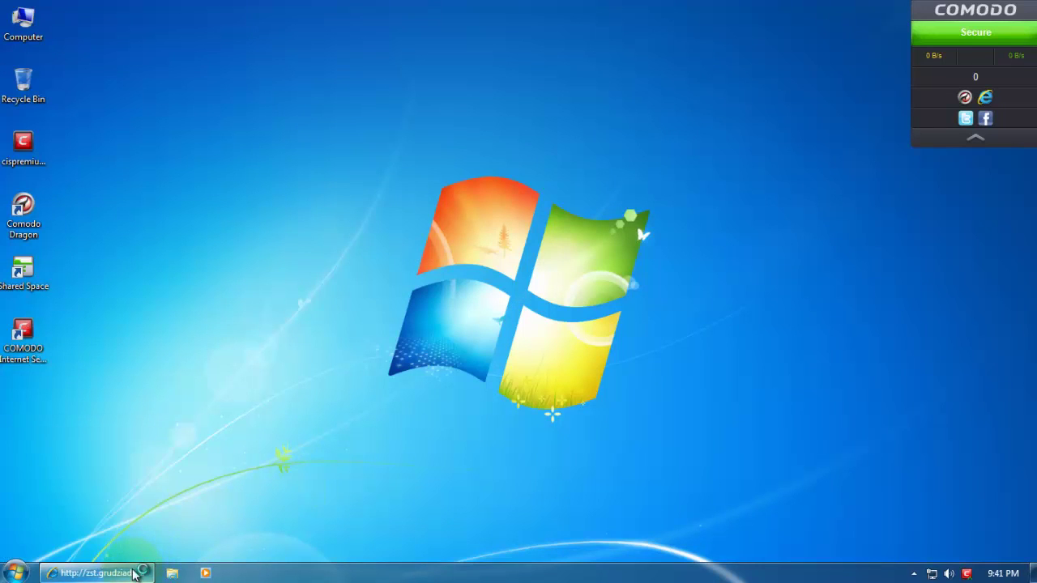
pyautogui.rightClick(136, 573)
pyautogui.click(135, 538)
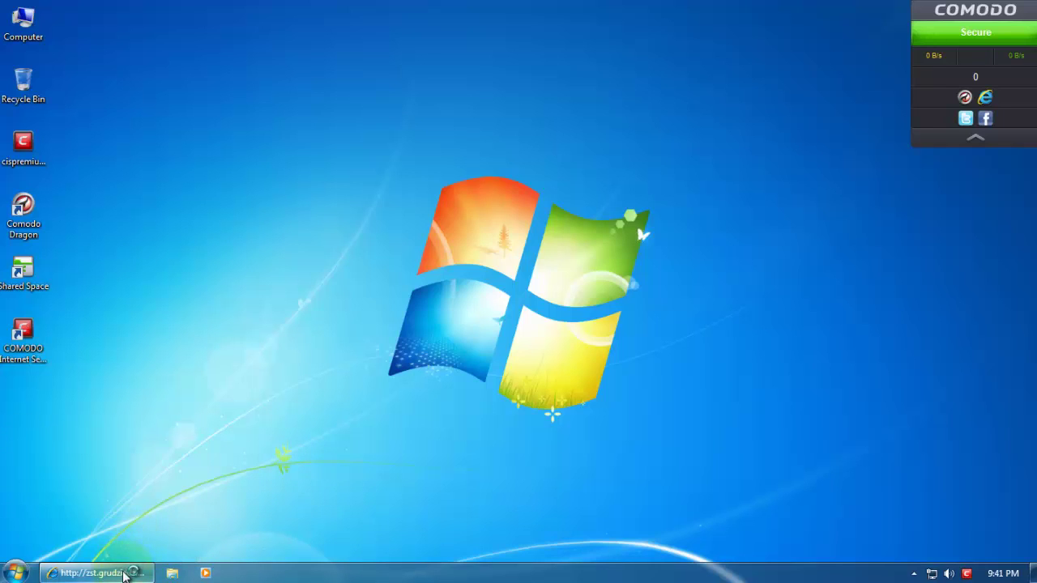
pyautogui.rightClick(123, 574)
pyautogui.click(120, 541)
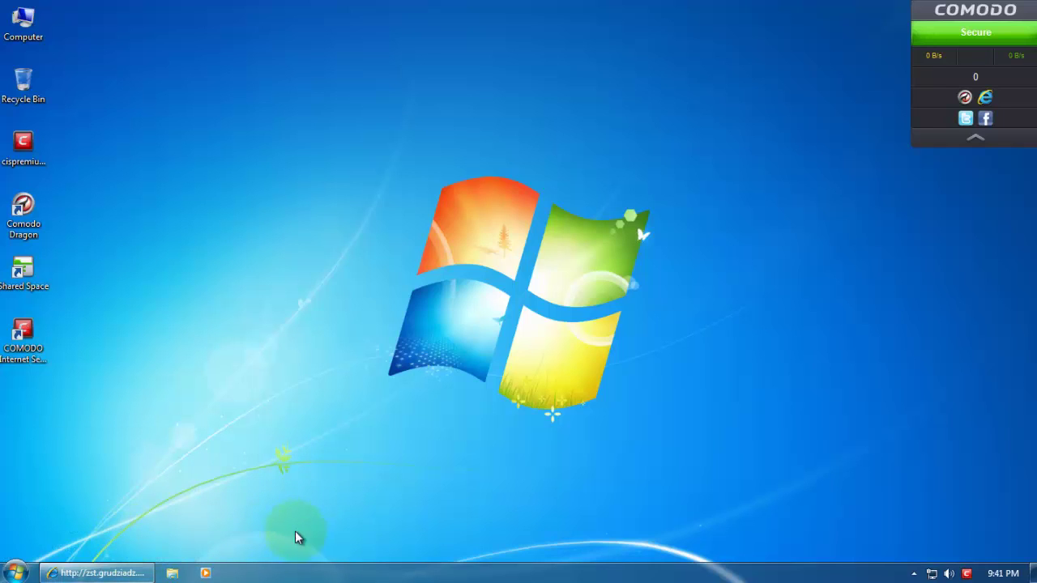
# Open Windows Task Manager and request the processes from all users.
pyautogui.rightClick(308, 575)
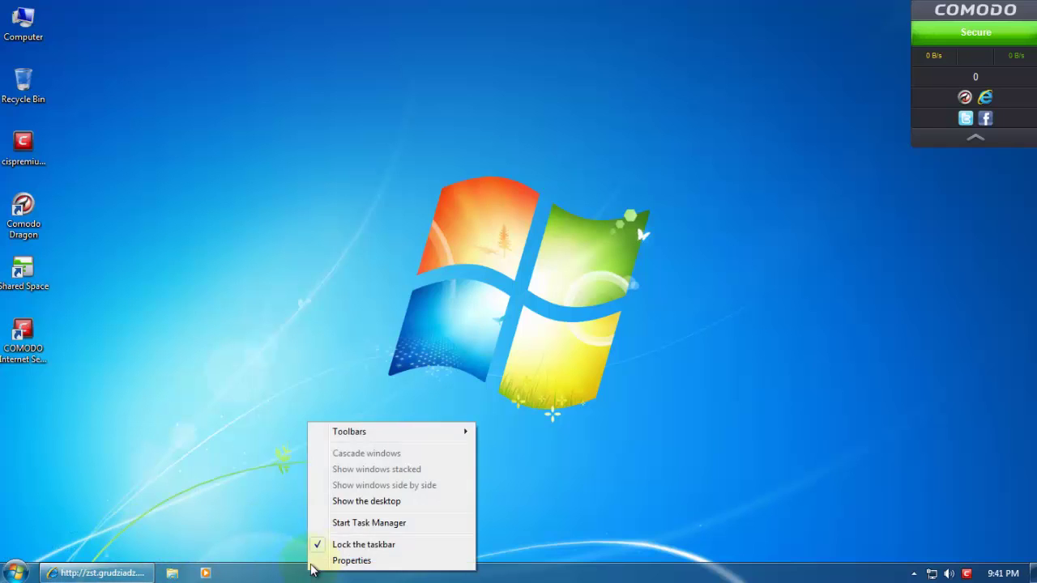
pyautogui.click(340, 525)
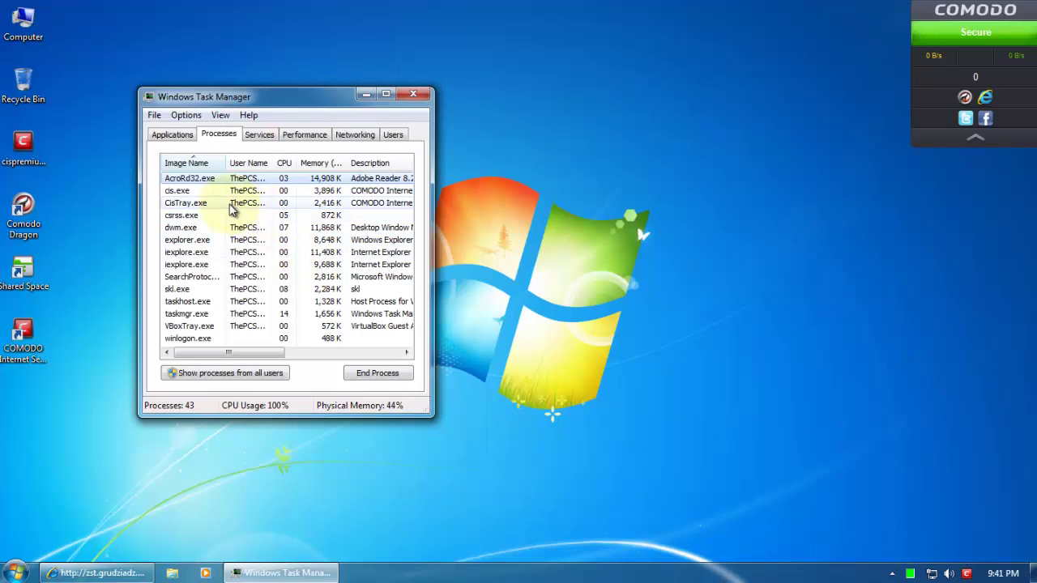
pyautogui.click(209, 372)
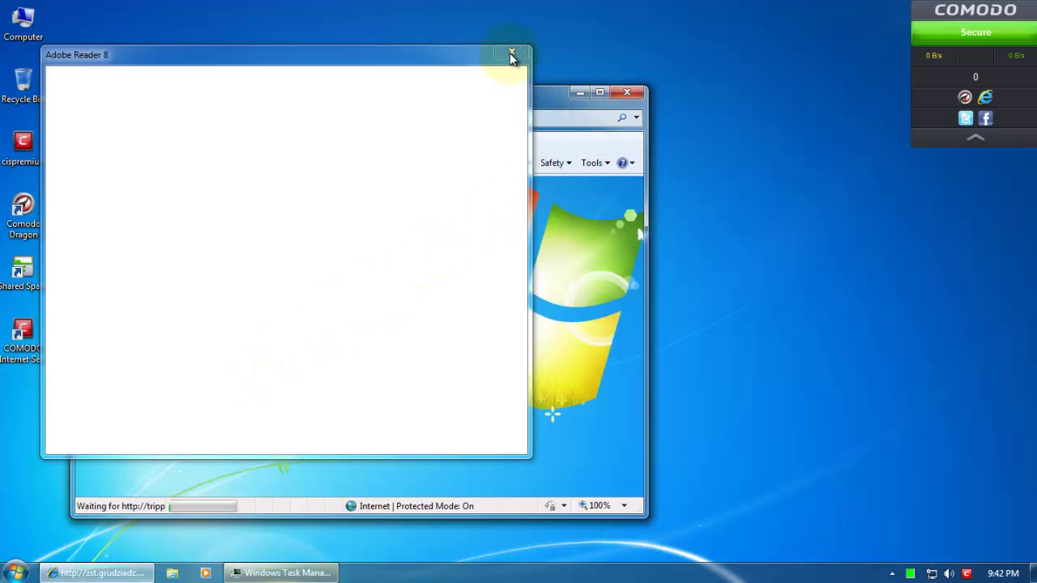
# Move the Adobe Reader 8 license agreement window aside, close it without accepting, and exit Adobe Reader.
pyautogui.moveTo(400, 52); pyautogui.dragTo(581, 120)
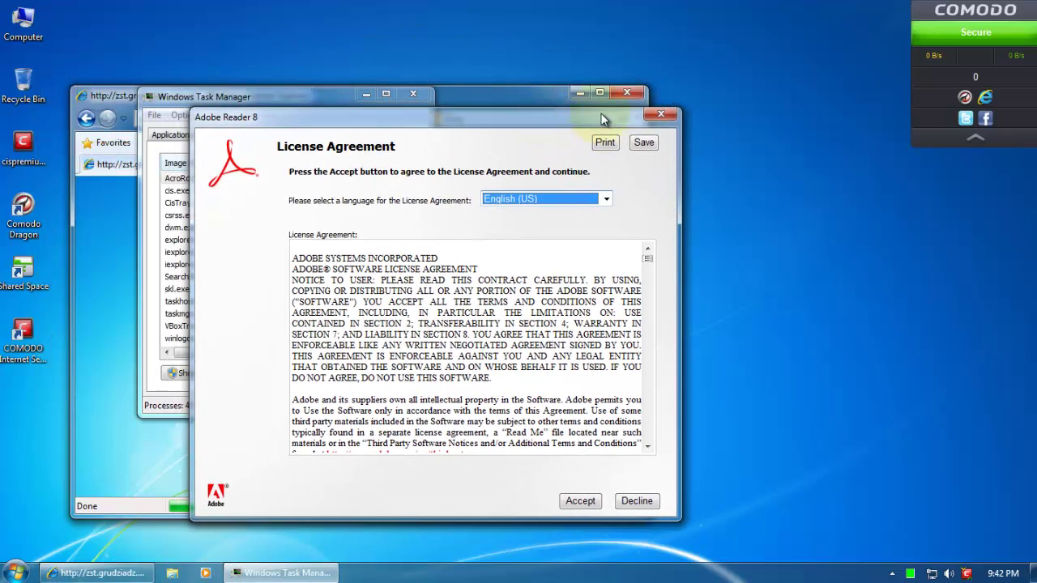
pyautogui.click(662, 114)
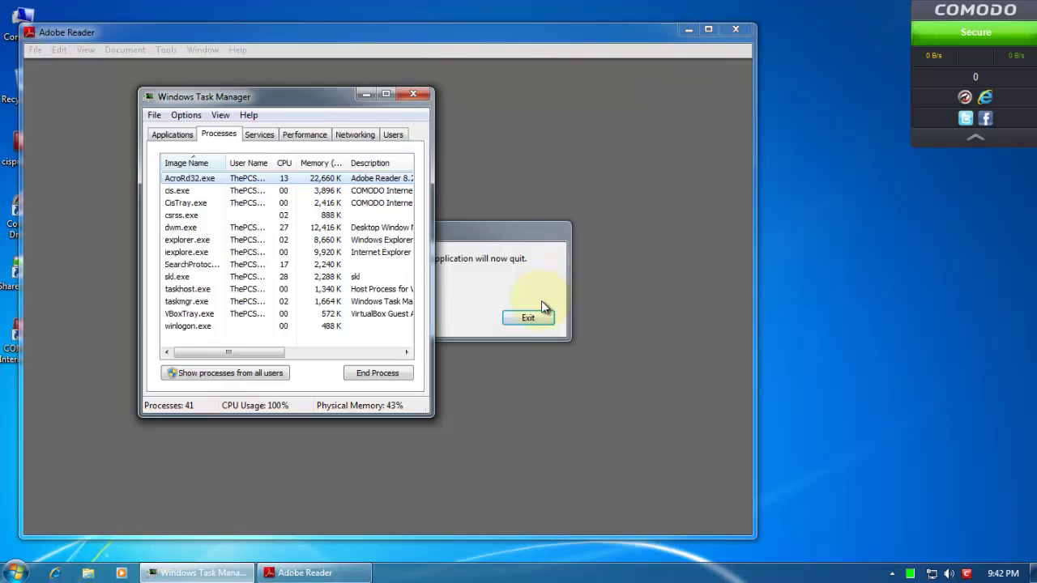
pyautogui.click(538, 317)
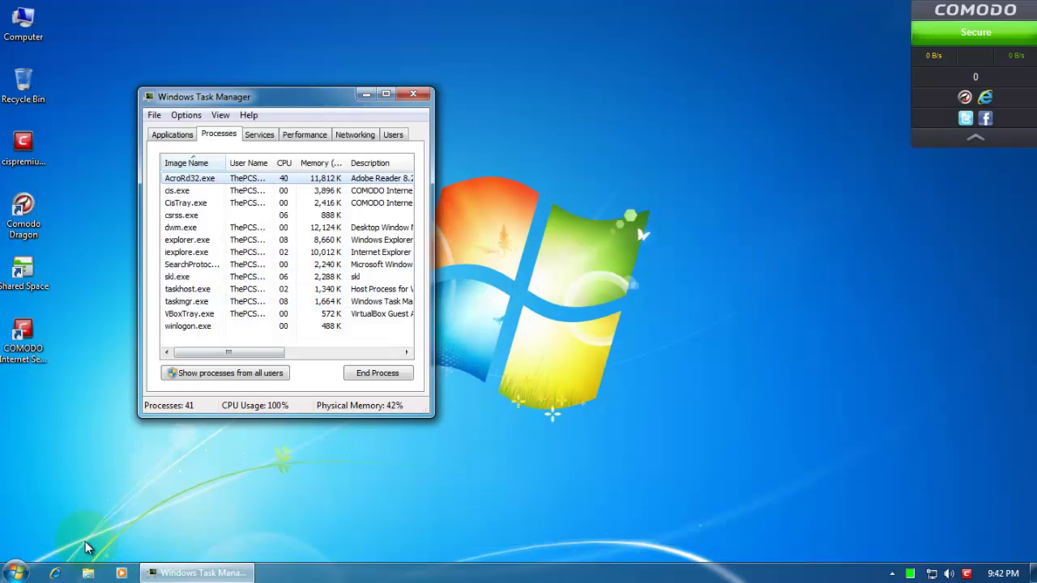
# Start Internet Explorer again and close Windows Task Manager.
pyautogui.click(56, 573)
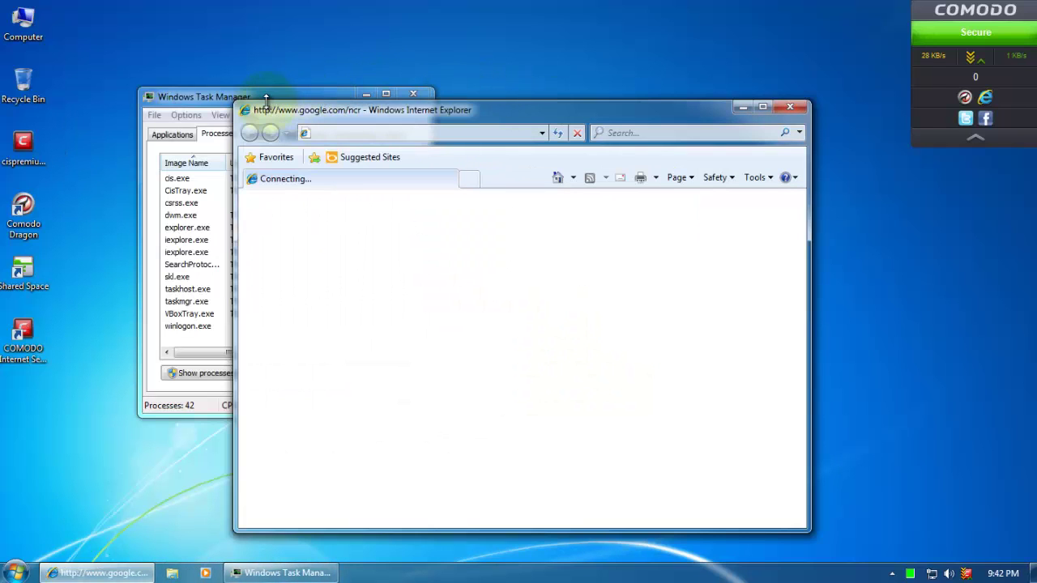
pyautogui.click(272, 98)
pyautogui.click(412, 95)
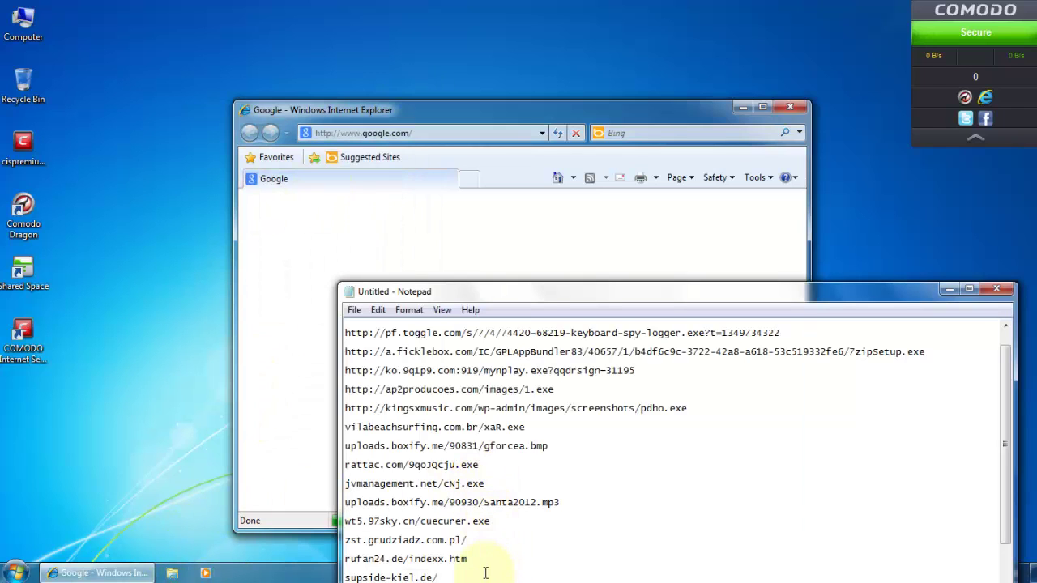
# Copy the rufan24.de/indexx.htm link from the Notepad list and load it in Internet Explorer.
pyautogui.click(476, 554)
pyautogui.hotkey('shift', 'Home')
pyautogui.hotkey('ctrl', 'c')
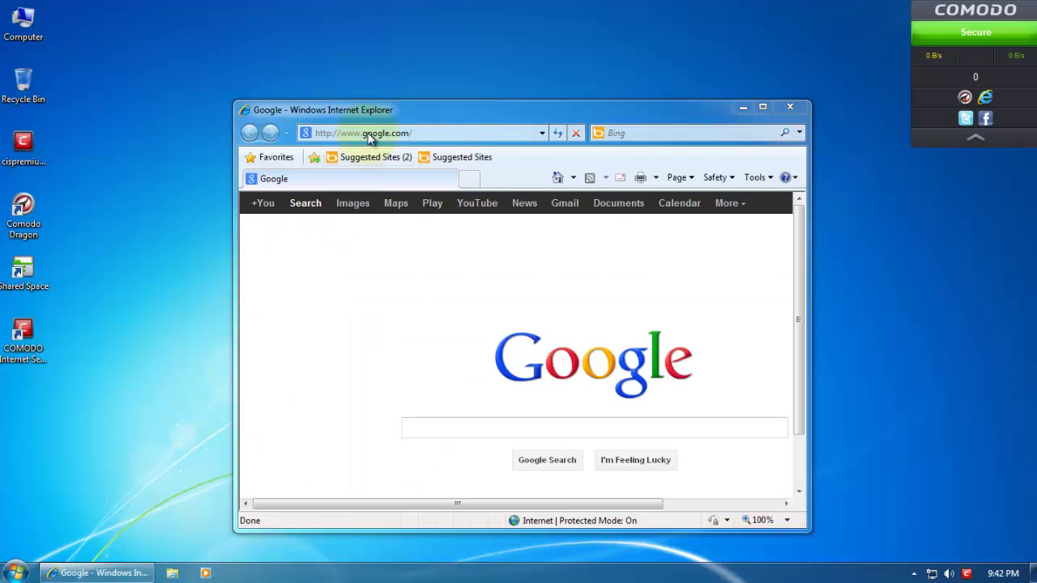
pyautogui.click(368, 135)
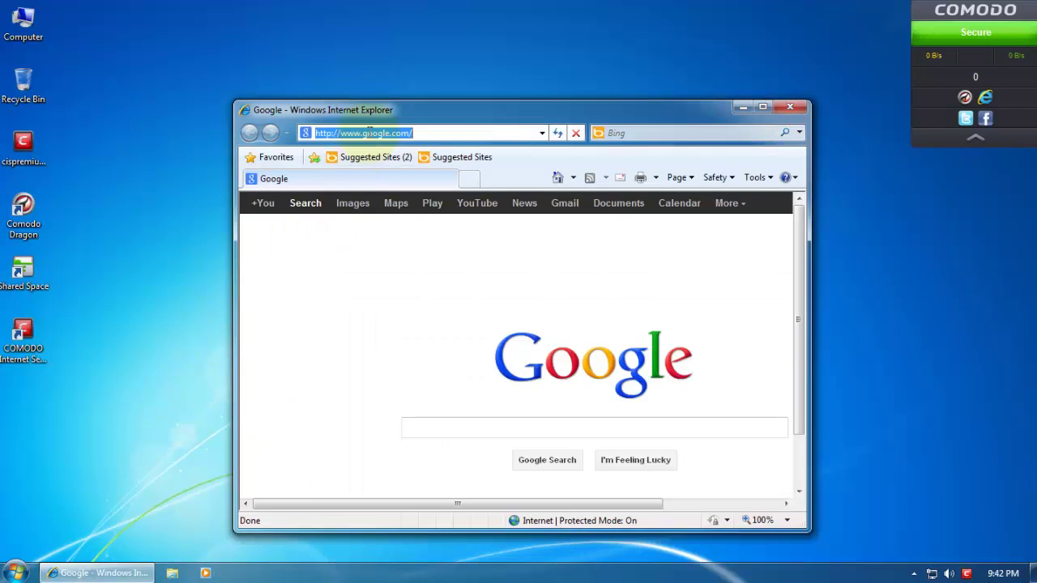
pyautogui.hotkey('ctrl', 'v')
pyautogui.press('Return')
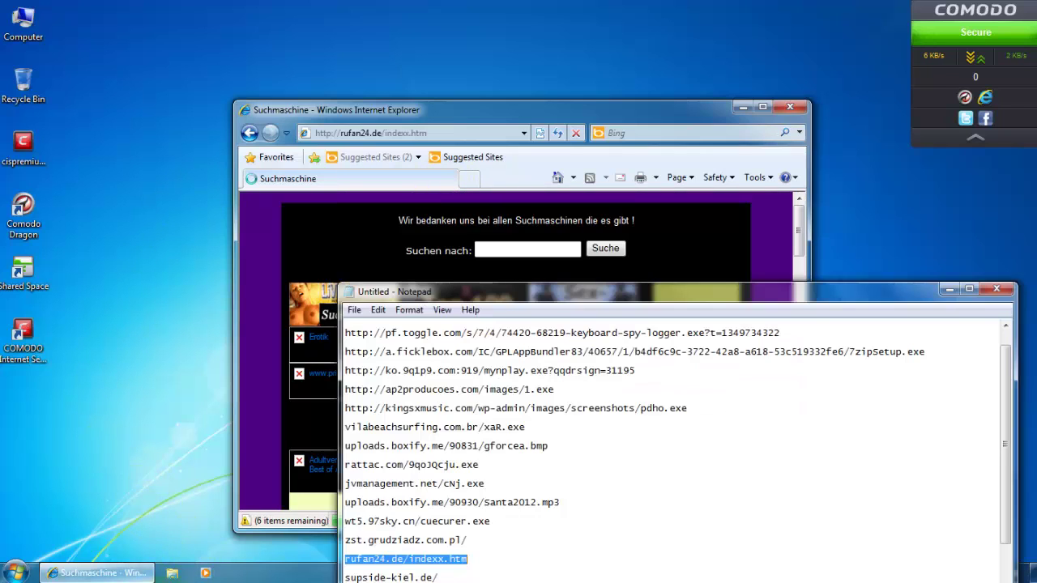
# Load the supside-kiel.de/ link from the Notepad list in a new browser tab and dismiss the Comodo quarantine alert.
pyautogui.click(442, 577)
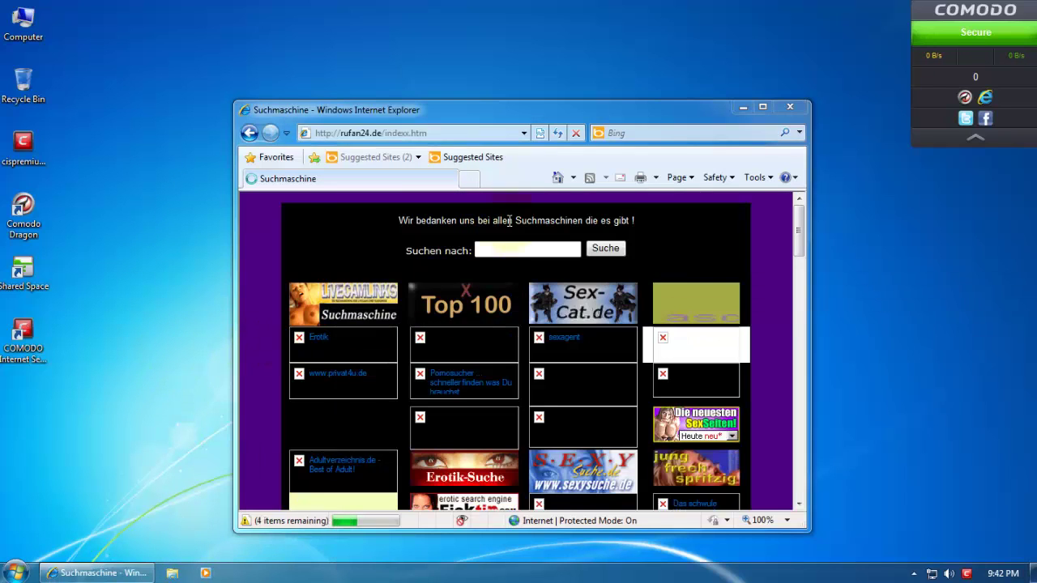
pyautogui.click(468, 179)
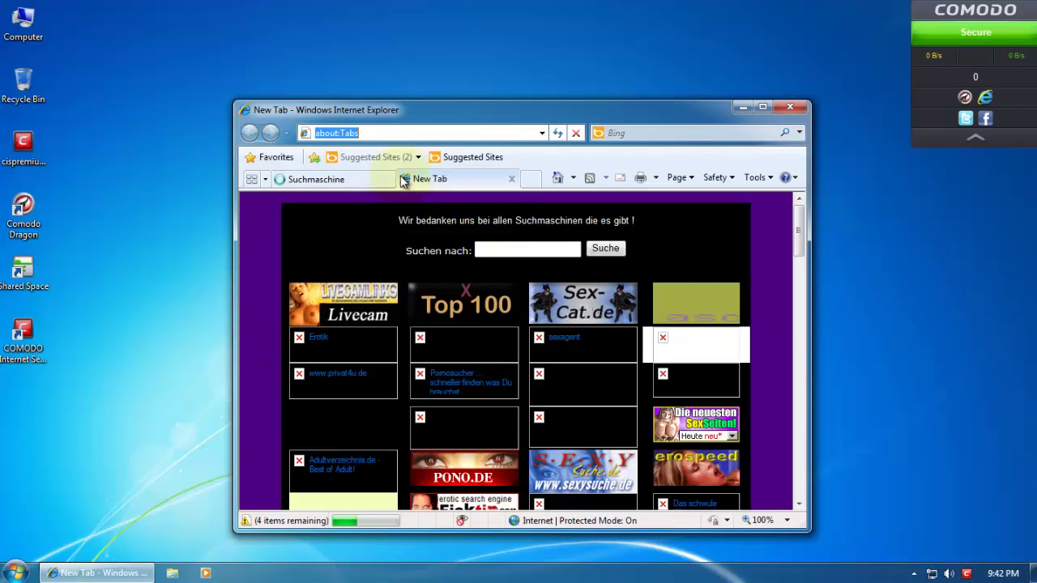
pyautogui.write('supside-kiel.de/')
pyautogui.press('Return')
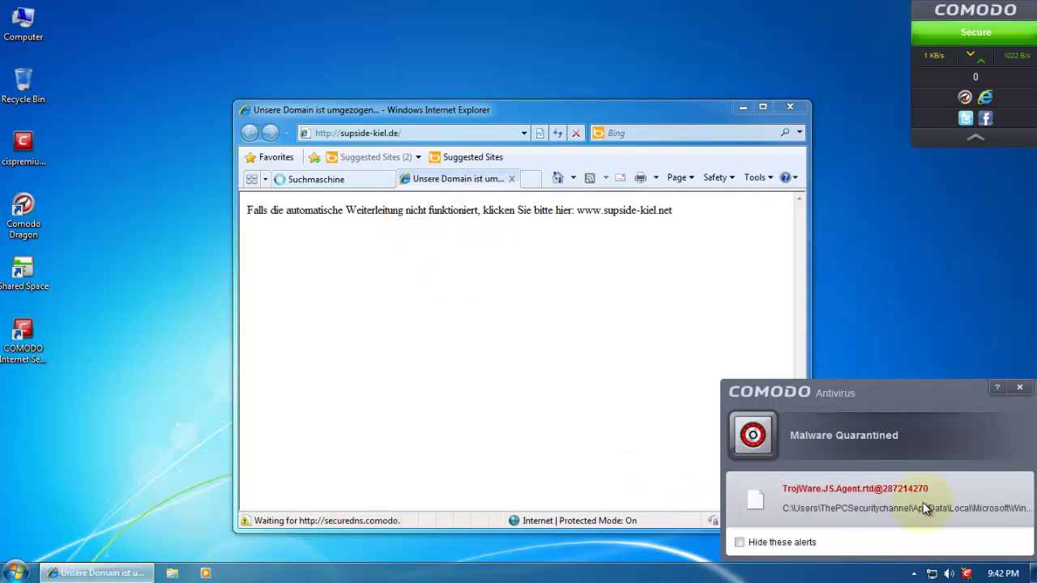
pyautogui.click(1020, 387)
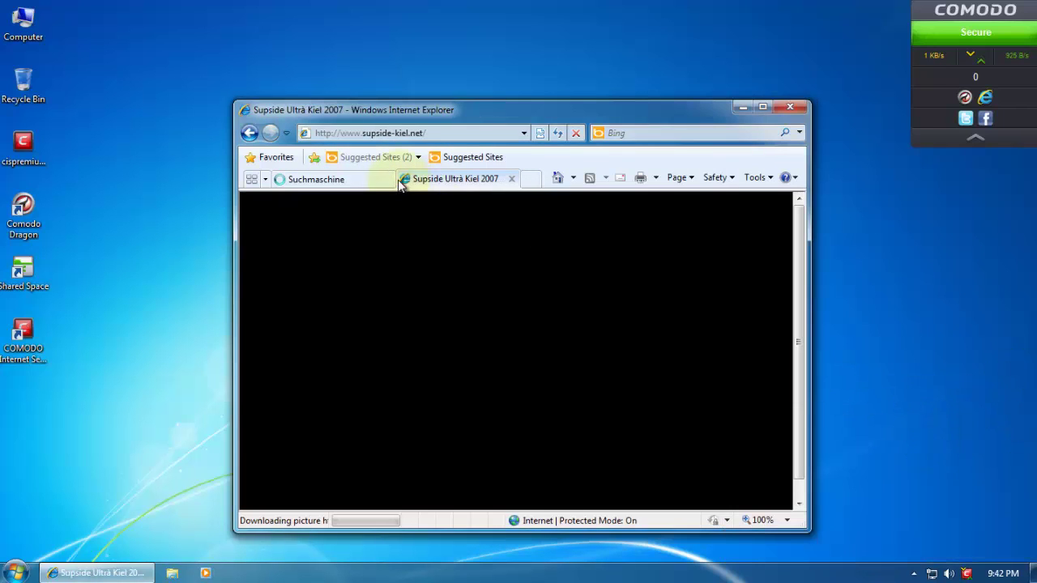
# Close the Supside Ultrà Kiel and Suchmaschine tabs, leaving only a new blank tab in Internet Explorer.
pyautogui.click(511, 178)
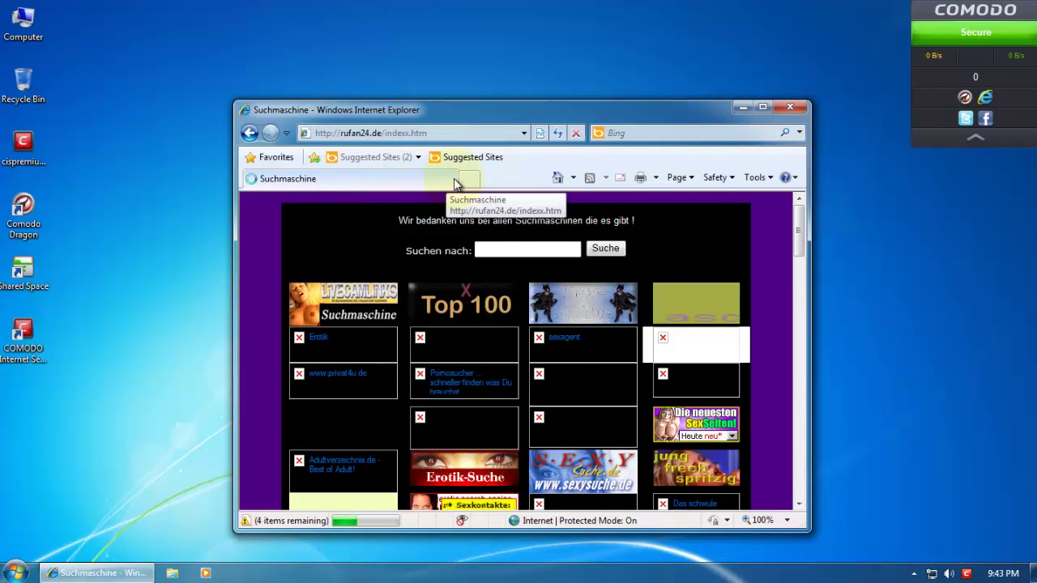
pyautogui.click(470, 179)
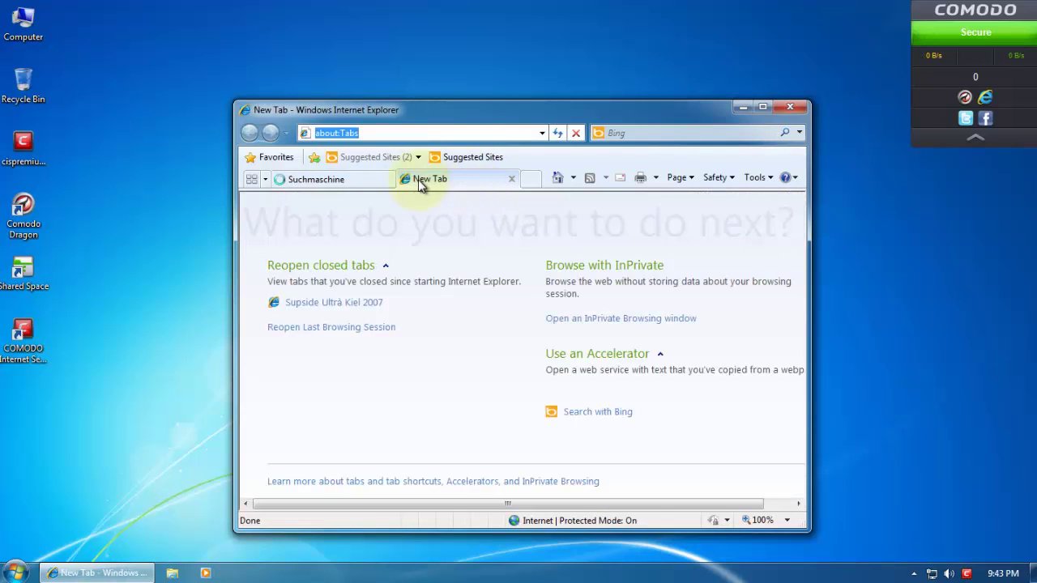
pyautogui.click(366, 184)
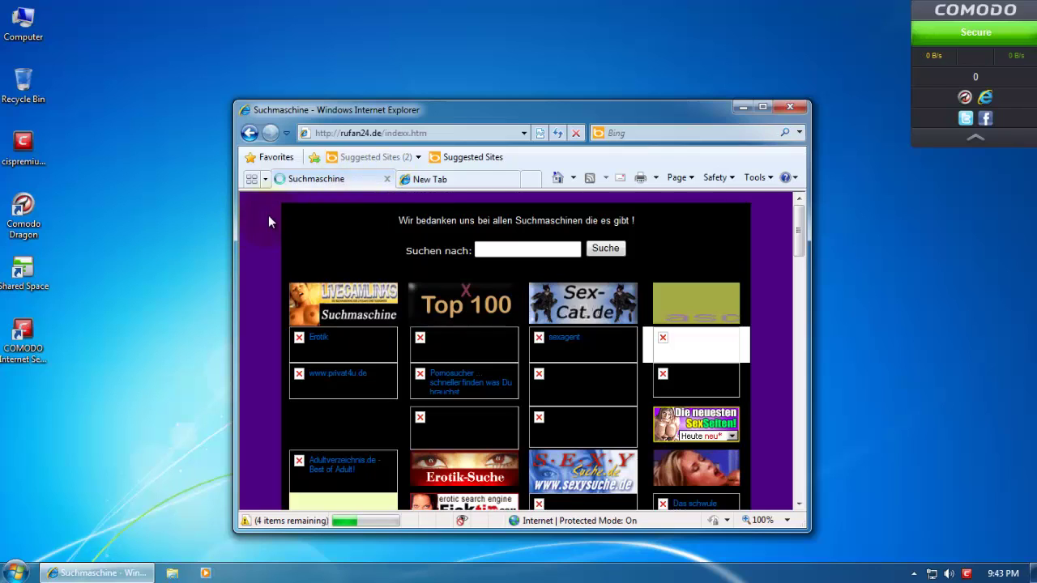
pyautogui.click(386, 179)
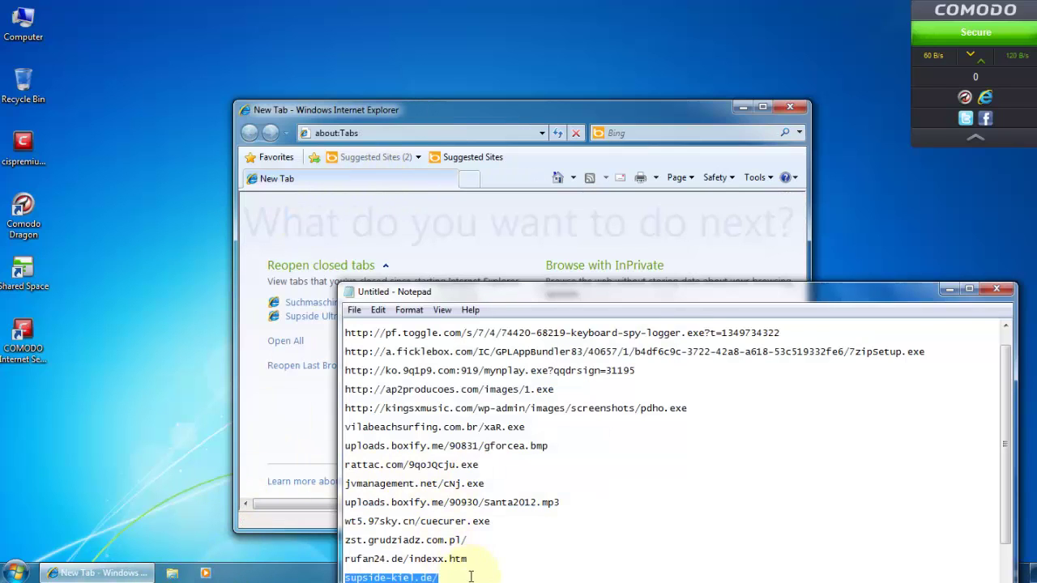
# Copy the 216.246.109.218/uploads/1348785081.exe link at the end of the Notepad list and close Notepad without saving.
pyautogui.scroll(1, 527, 534)
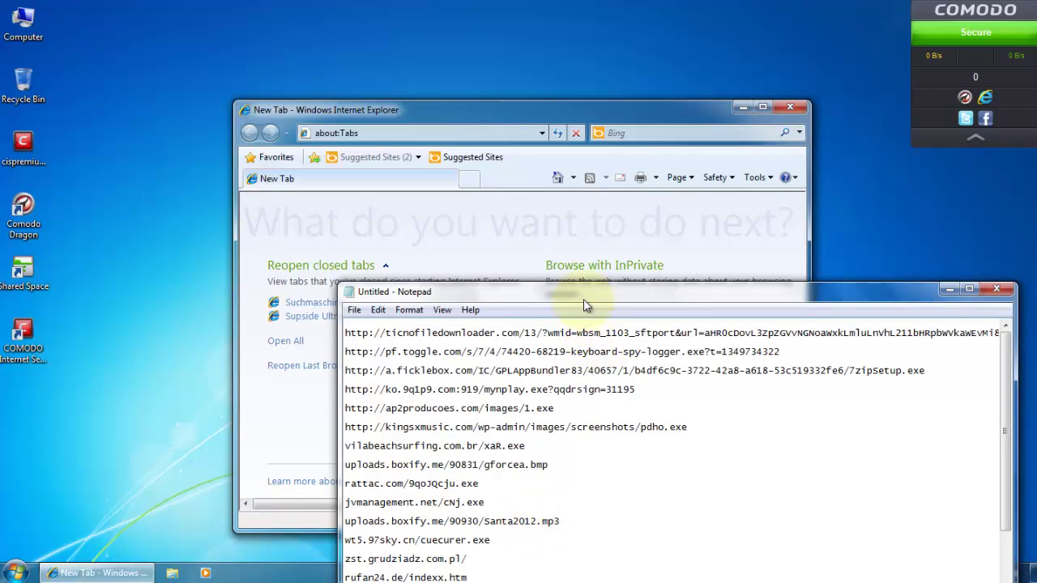
pyautogui.moveTo(585, 294); pyautogui.dragTo(556, 182)
pyautogui.scroll(-1, 535, 354)
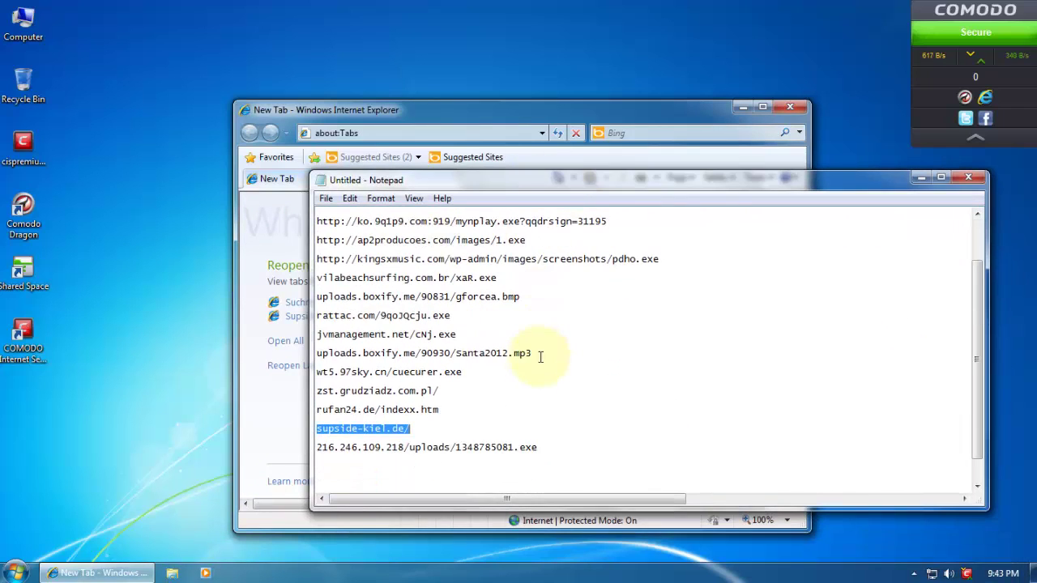
pyautogui.click(564, 450)
pyautogui.hotkey('shift', 'Home')
pyautogui.hotkey('ctrl', 'c')
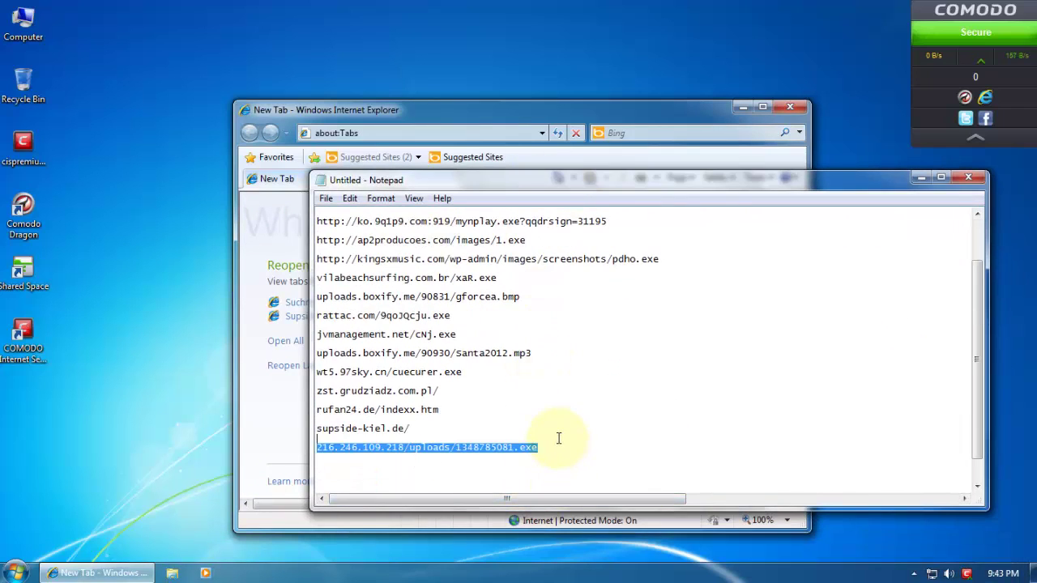
pyautogui.click(968, 177)
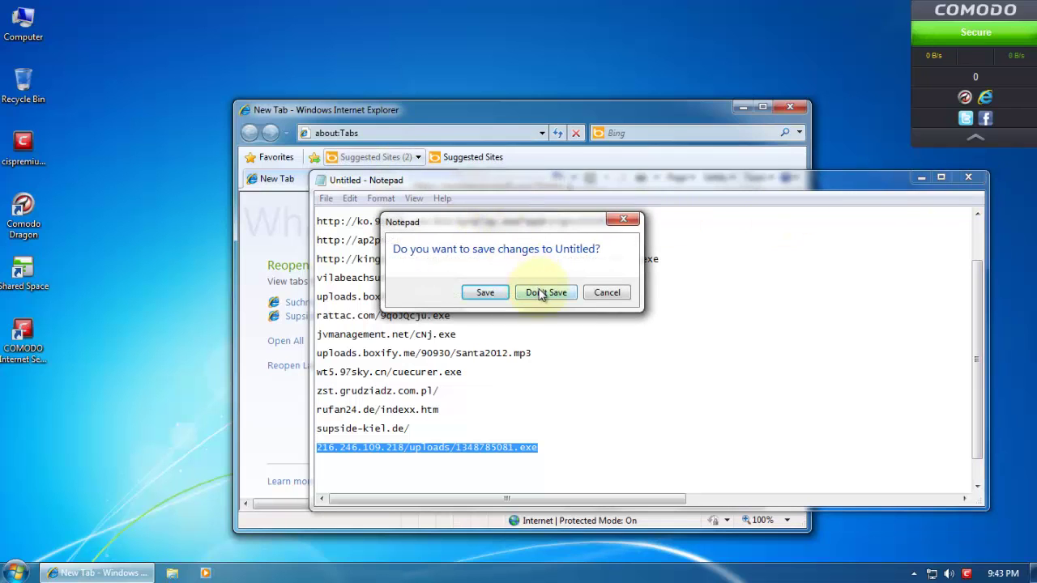
pyautogui.click(540, 293)
# Load the copied 216.246.109.218/uploads/1348785081.exe link in Internet Explorer and check its address after repositioning the window.
pyautogui.click(408, 133)
pyautogui.hotkey('ctrl', 'v')
pyautogui.press('Return')
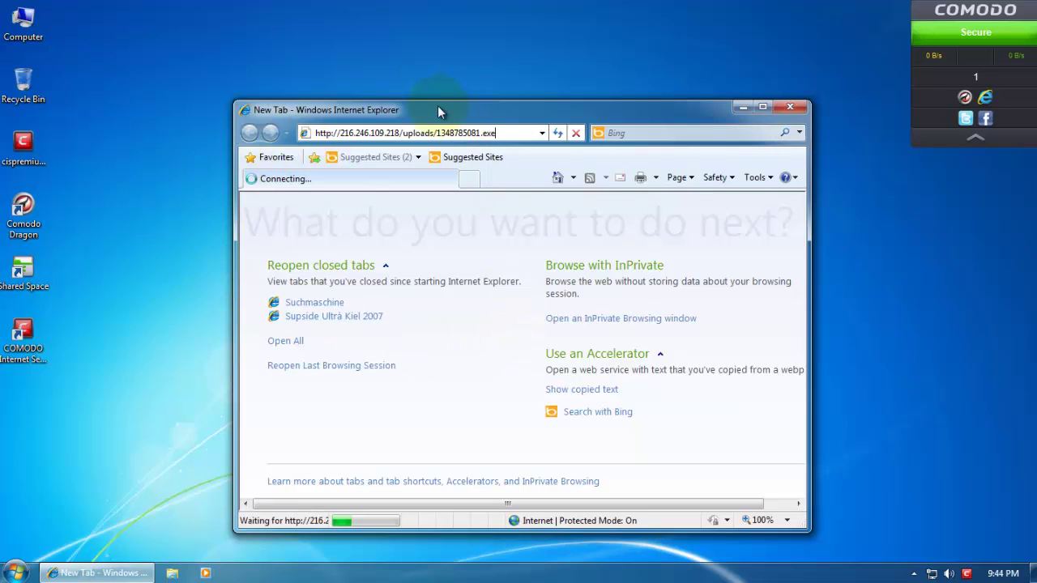
pyautogui.moveTo(437, 108); pyautogui.dragTo(423, 91)
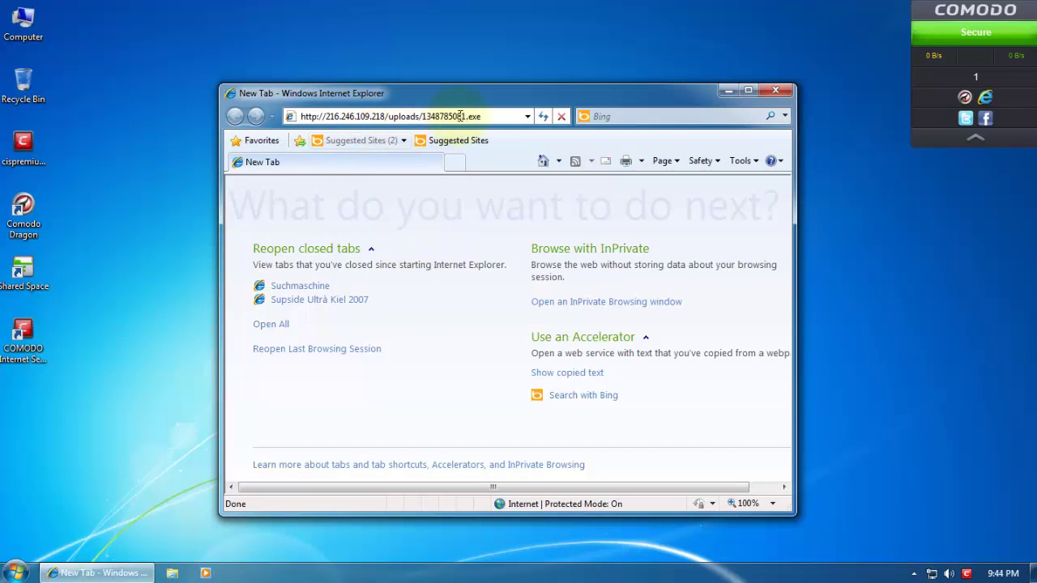
pyautogui.moveTo(486, 115); pyautogui.dragTo(324, 115)
pyautogui.click(324, 116)
pyautogui.moveTo(502, 101); pyautogui.dragTo(450, 131)
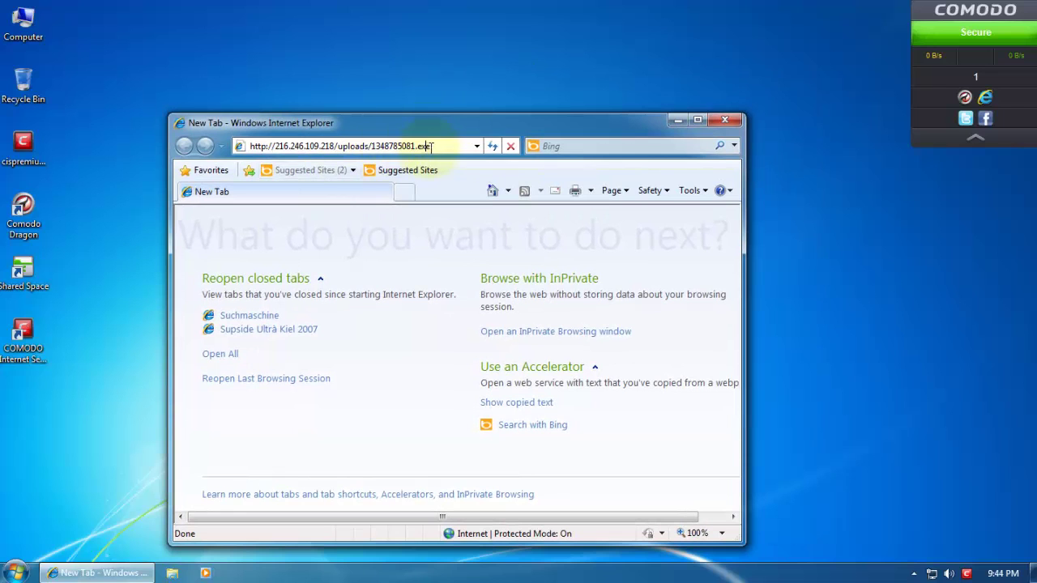
# Close Internet Explorer and show the hidden notification area icons.
pyautogui.click(719, 120)
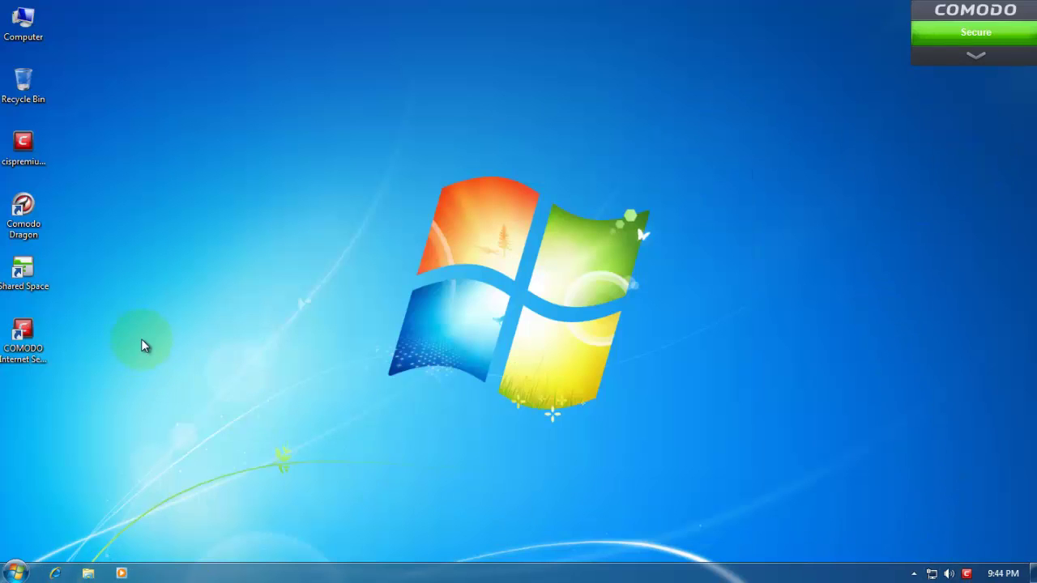
pyautogui.click(914, 574)
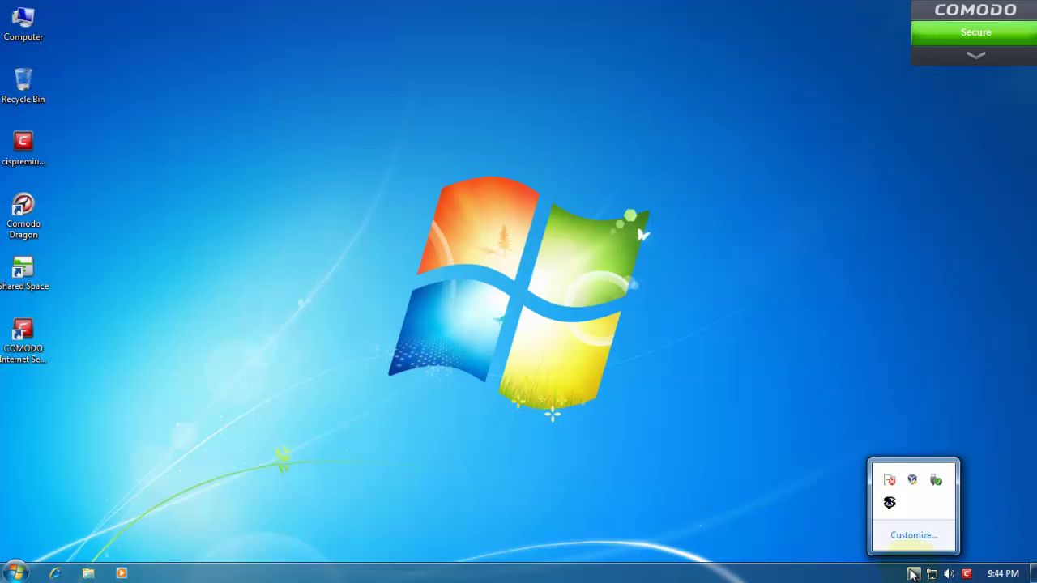
# Open the Comodo Internet Security main window and look through both pages of its quick tasks.
pyautogui.click(778, 463)
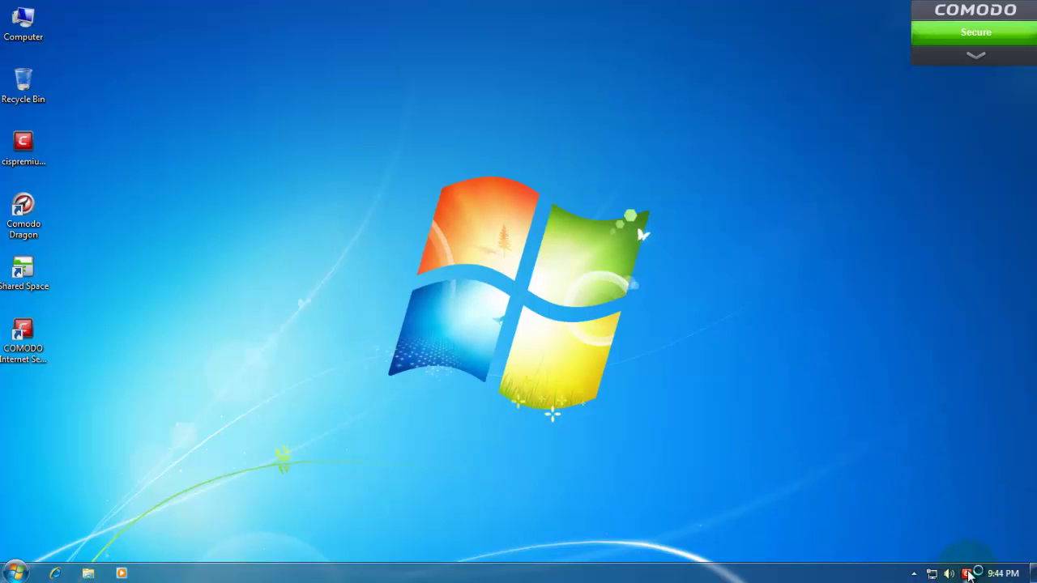
pyautogui.click(365, 217)
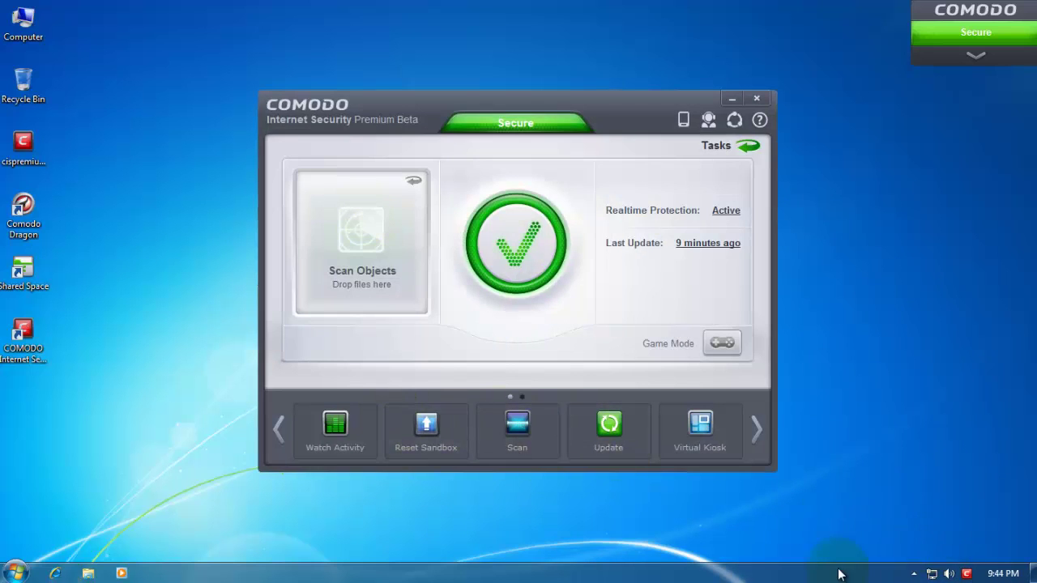
pyautogui.click(756, 429)
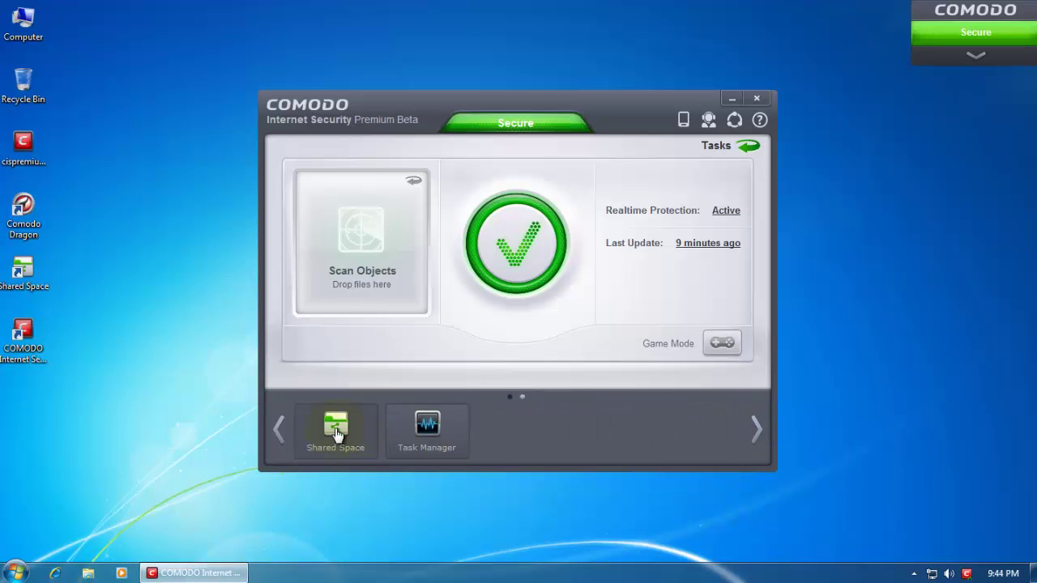
pyautogui.click(278, 427)
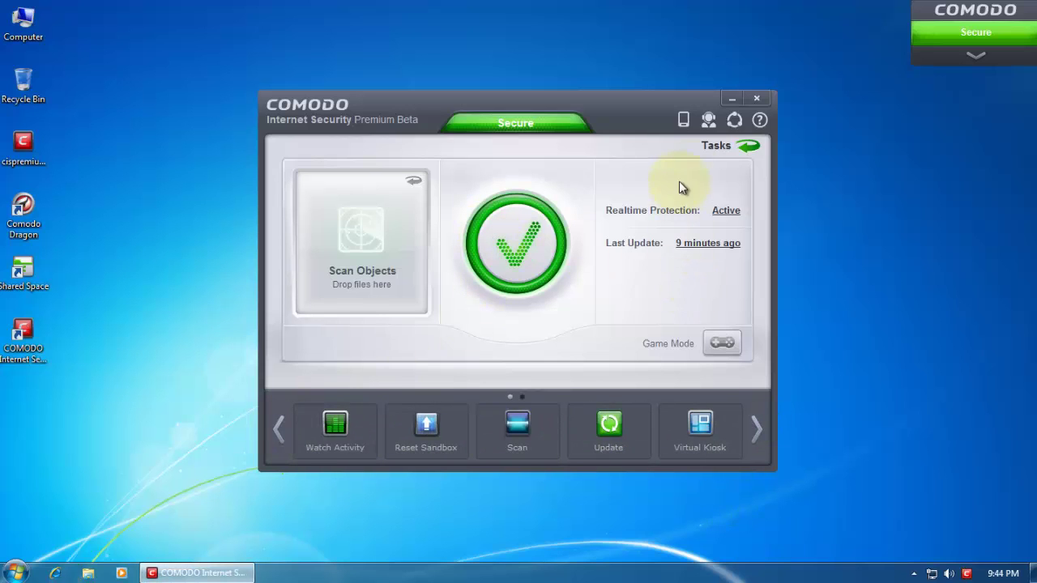
# Open Comodo's Advanced Settings from Advanced Tasks and show the Trusted Files list under File Rating.
pyautogui.click(744, 149)
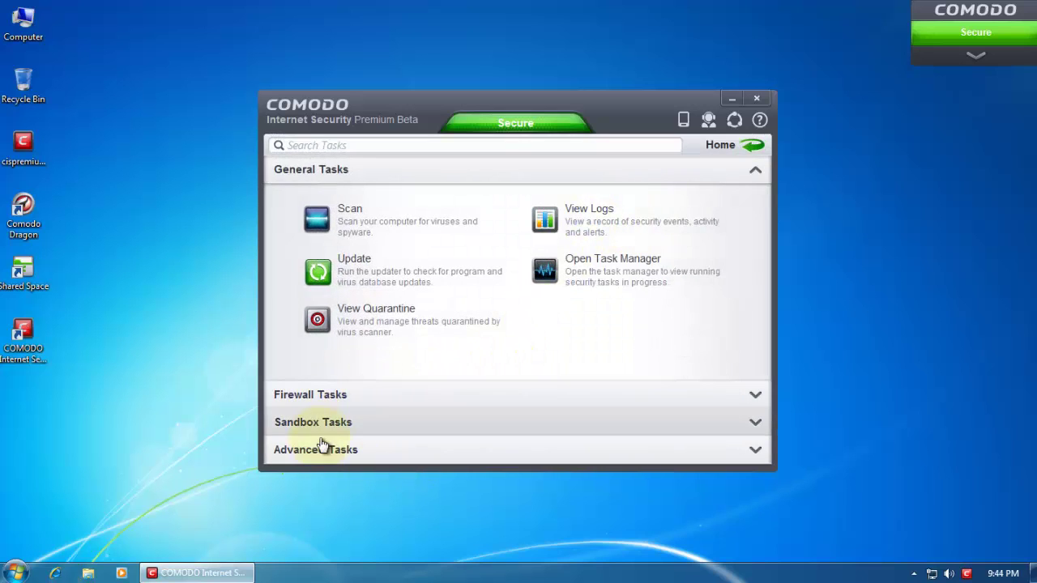
pyautogui.click(351, 450)
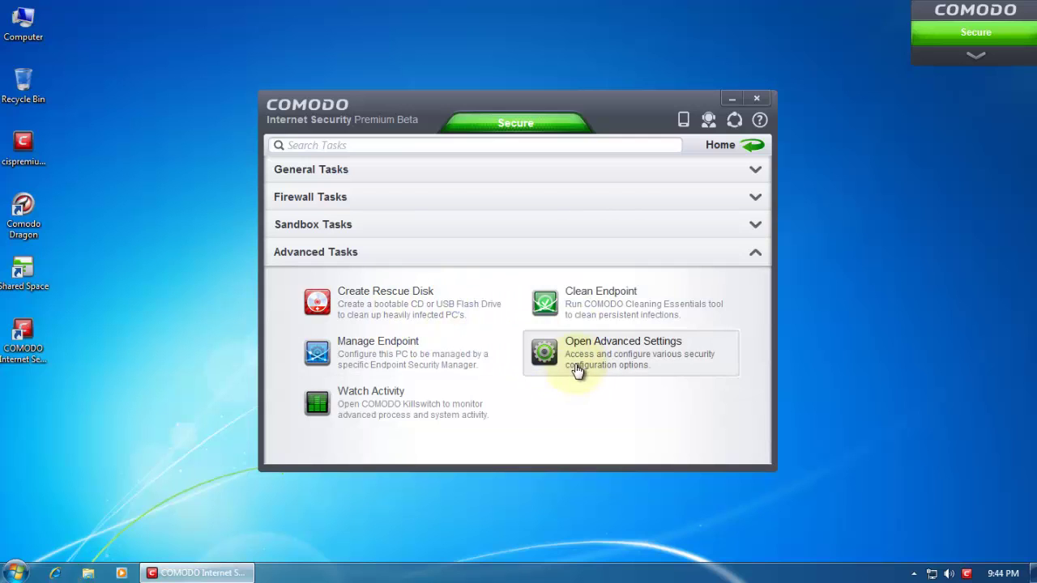
pyautogui.click(624, 365)
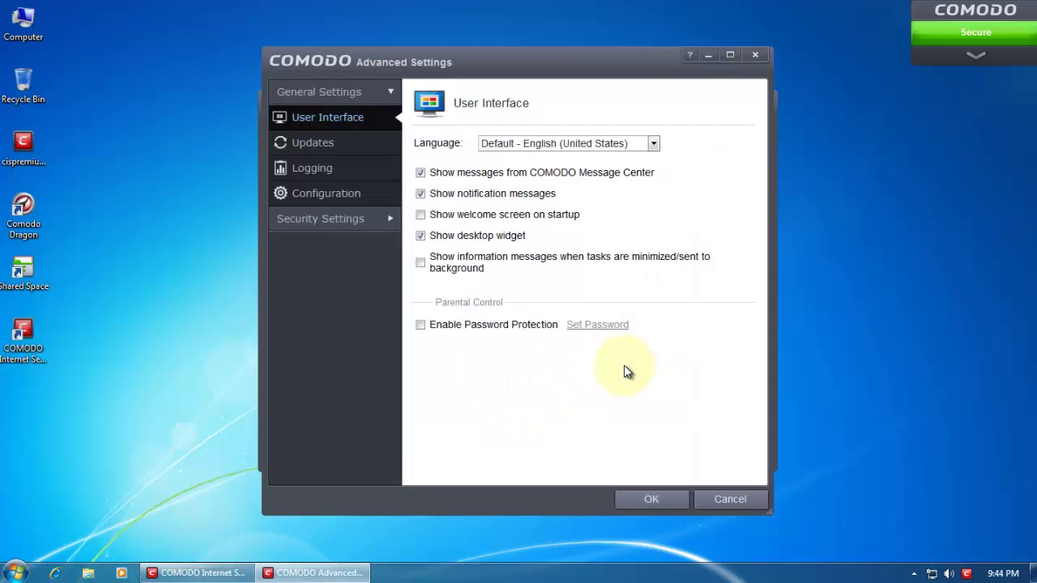
pyautogui.click(331, 222)
pyautogui.click(334, 224)
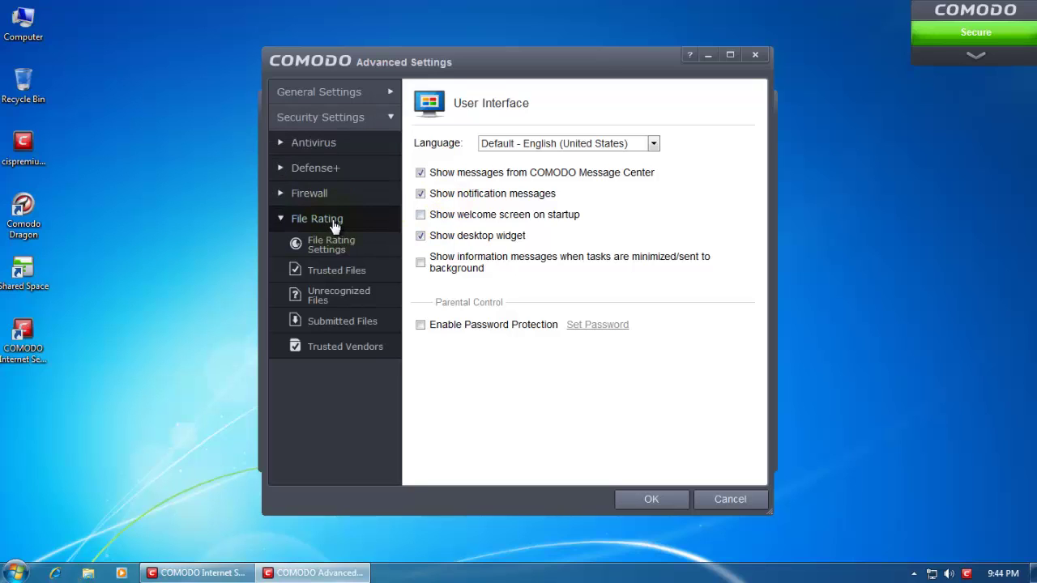
pyautogui.click(347, 270)
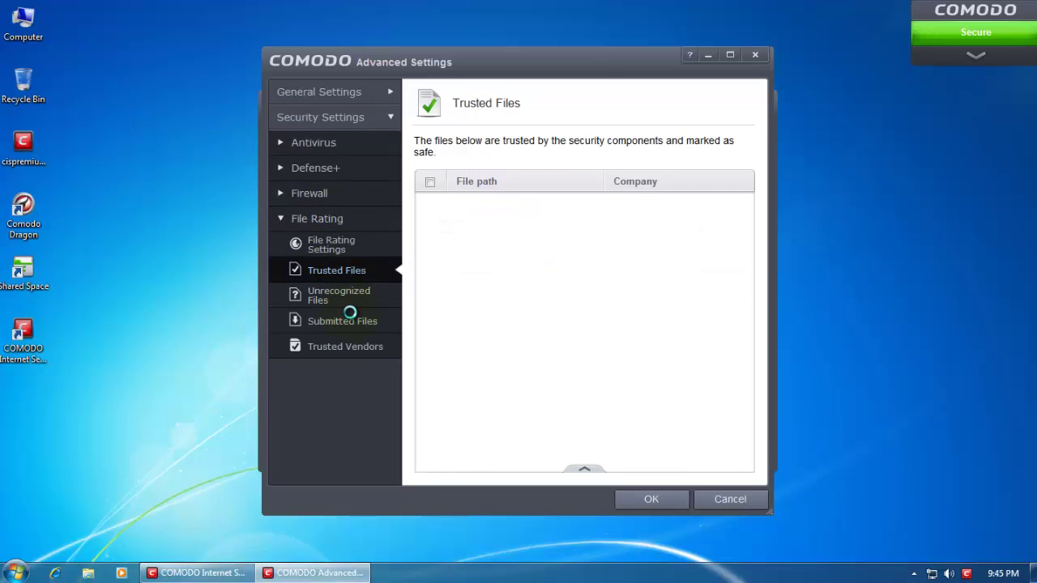
# Look through the Trusted Files list from its first entries down to its end.
pyautogui.rightClick(645, 288)
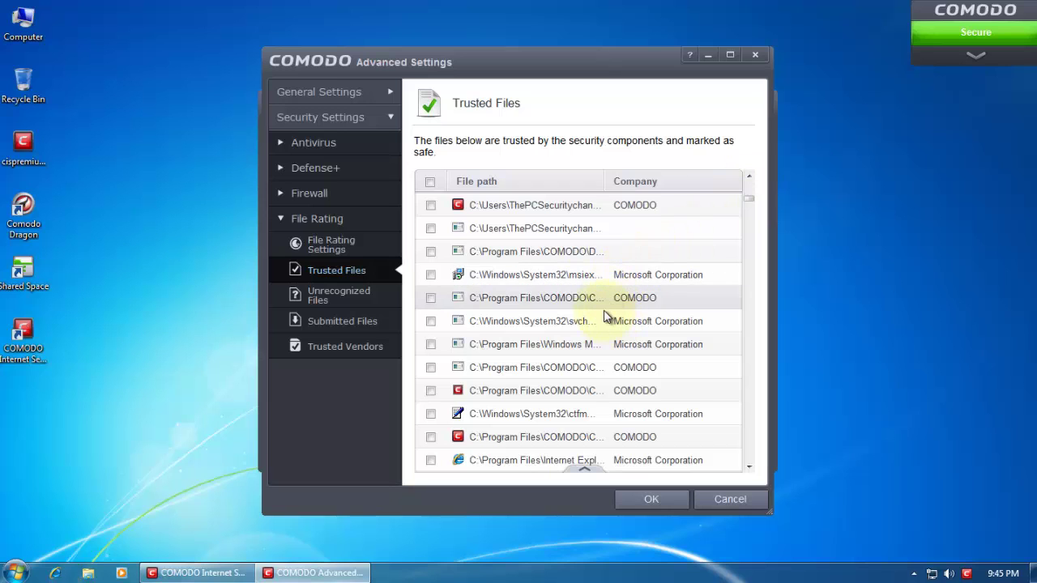
pyautogui.scroll(-3, 603, 313)
pyautogui.scroll(3, 598, 312)
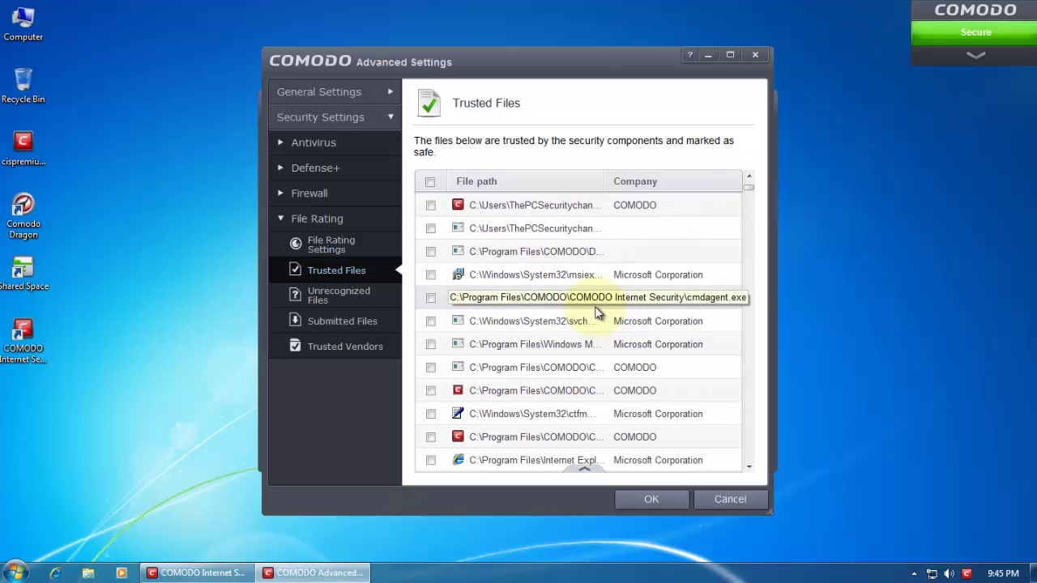
pyautogui.scroll(3, 567, 245)
pyautogui.scroll(1, 570, 253)
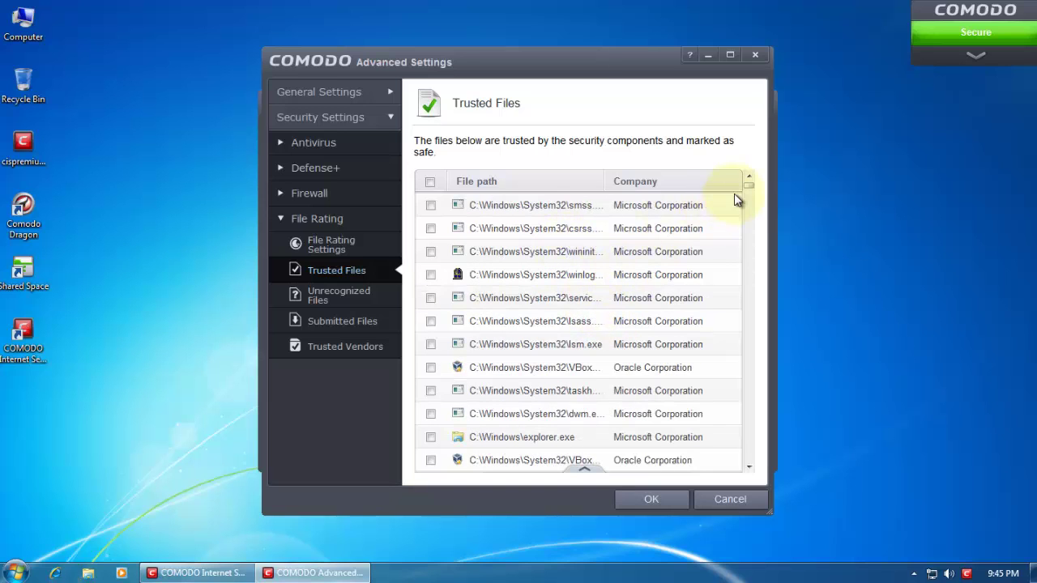
pyautogui.moveTo(751, 191); pyautogui.dragTo(747, 475)
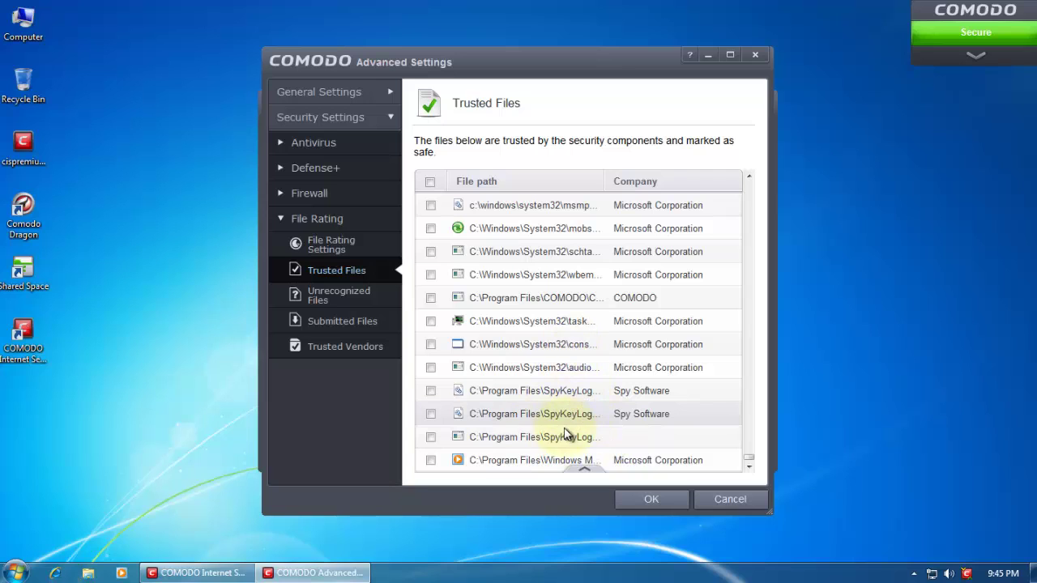
# Widen the File path column and settings window to read the SpyKeyLogger paths, narrow both again, and select the first SpyKeyLogger entry.
pyautogui.moveTo(607, 181); pyautogui.dragTo(764, 216)
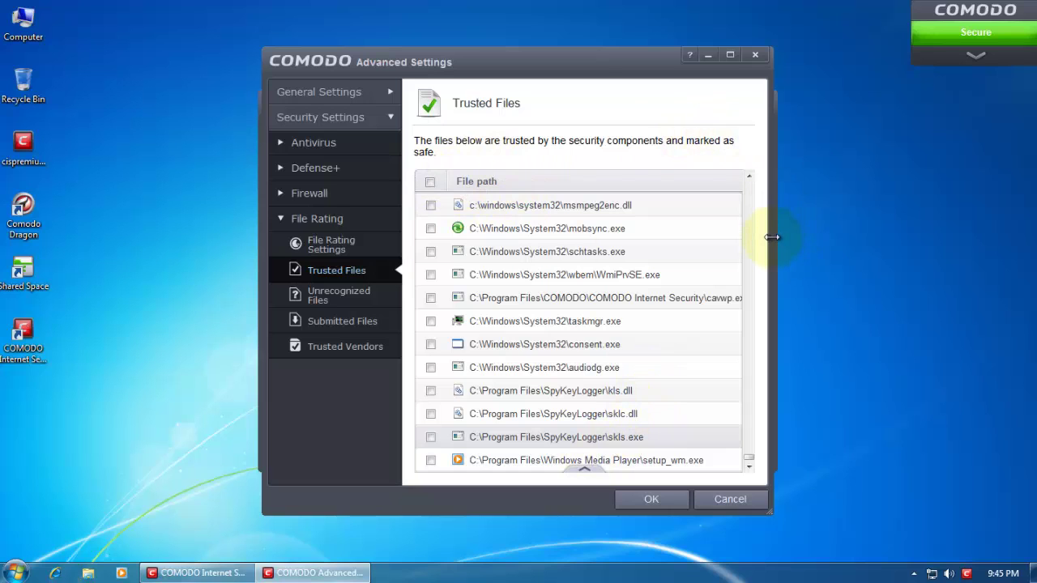
pyautogui.moveTo(773, 236); pyautogui.dragTo(1017, 251)
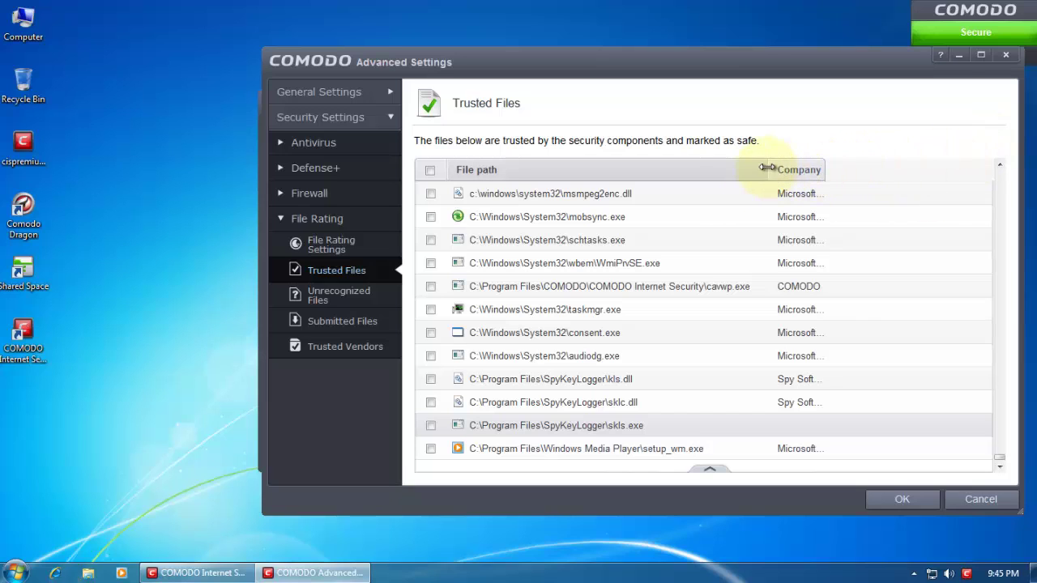
pyautogui.moveTo(767, 167); pyautogui.dragTo(612, 166)
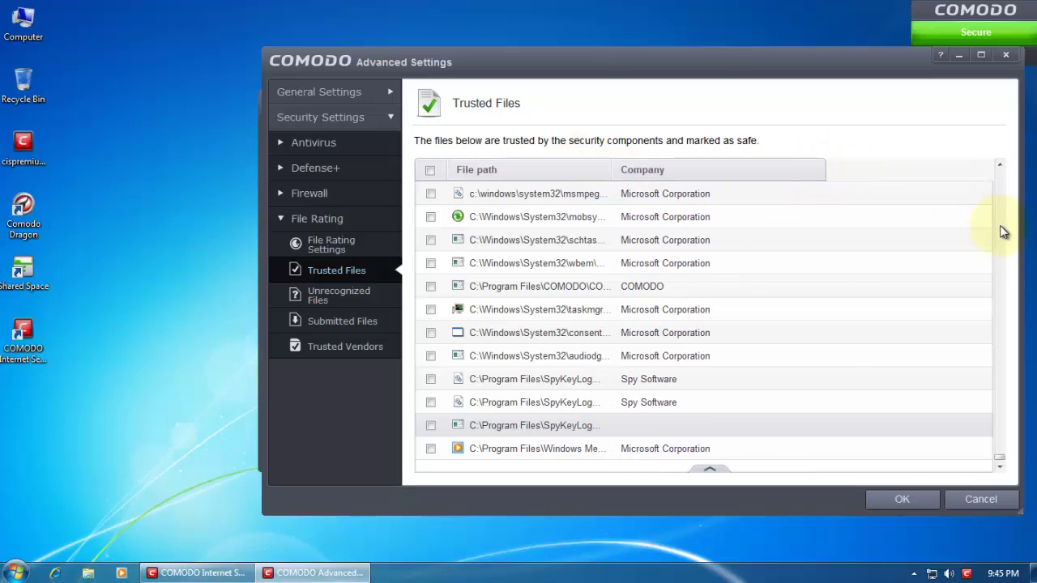
pyautogui.moveTo(1020, 231); pyautogui.dragTo(839, 240)
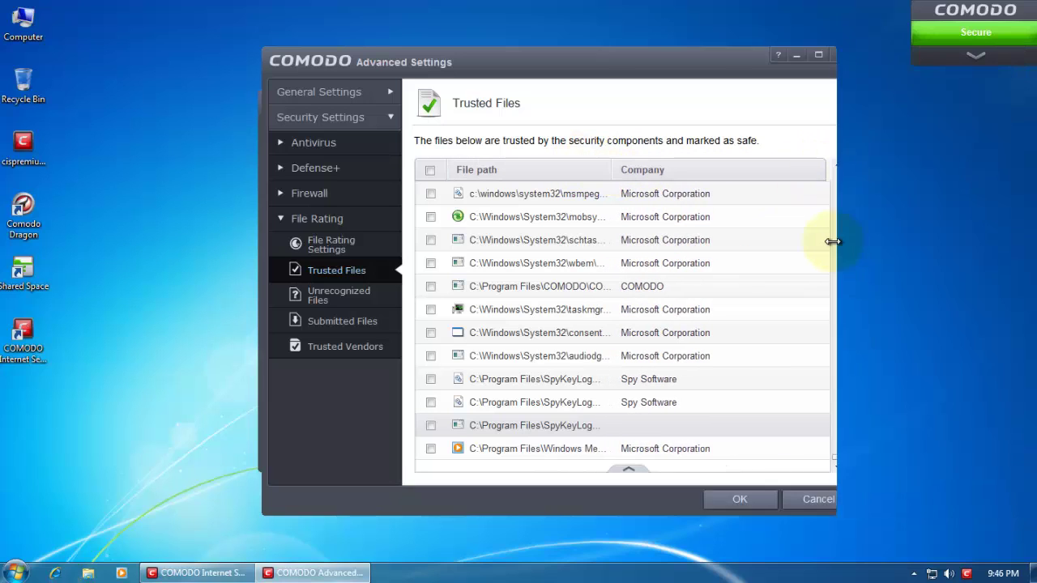
pyautogui.click(606, 402)
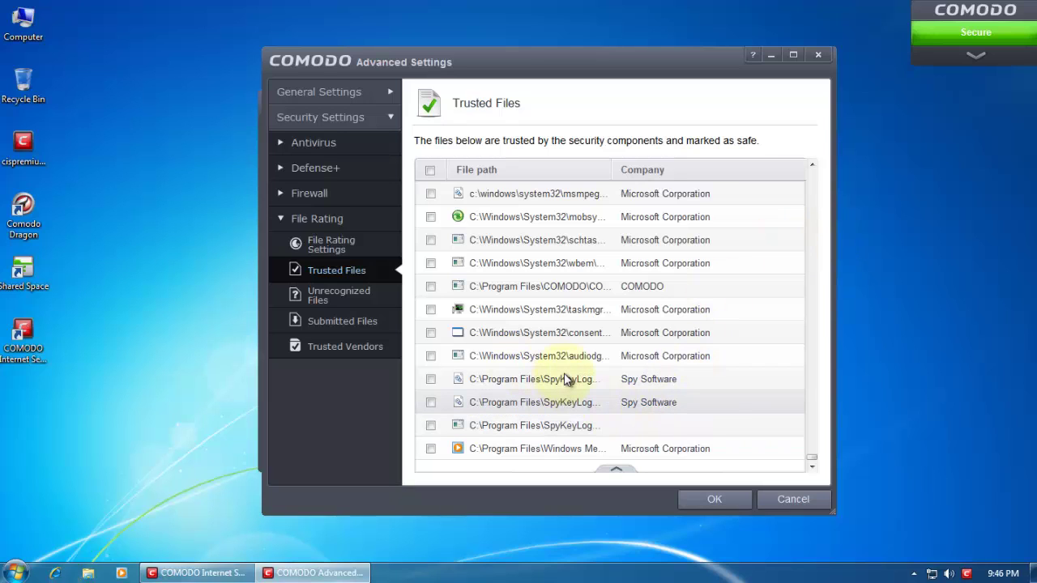
pyautogui.click(516, 378)
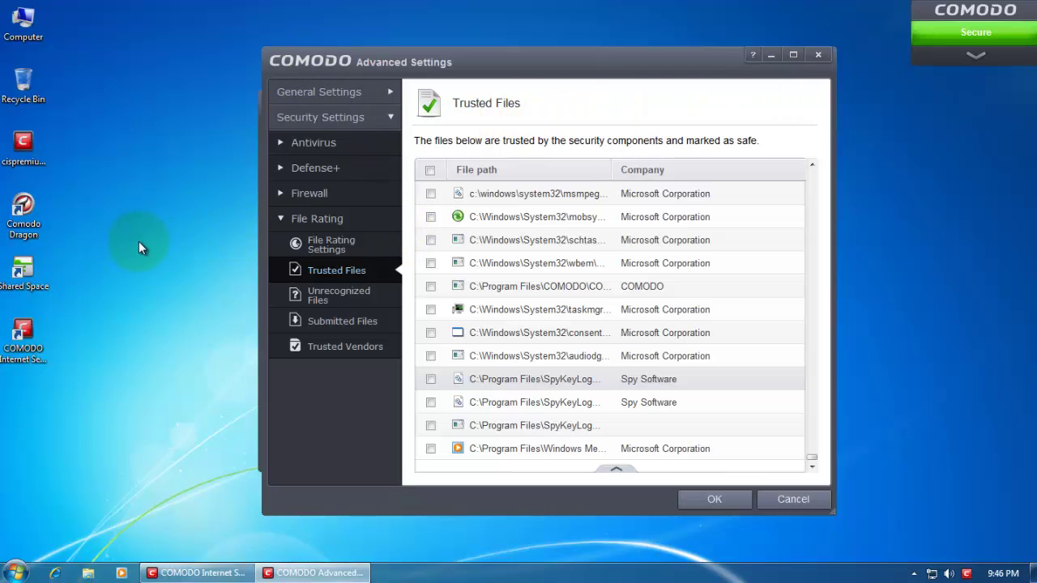
# Close Advanced Settings and the Comodo Internet Security main window.
pyautogui.click(819, 54)
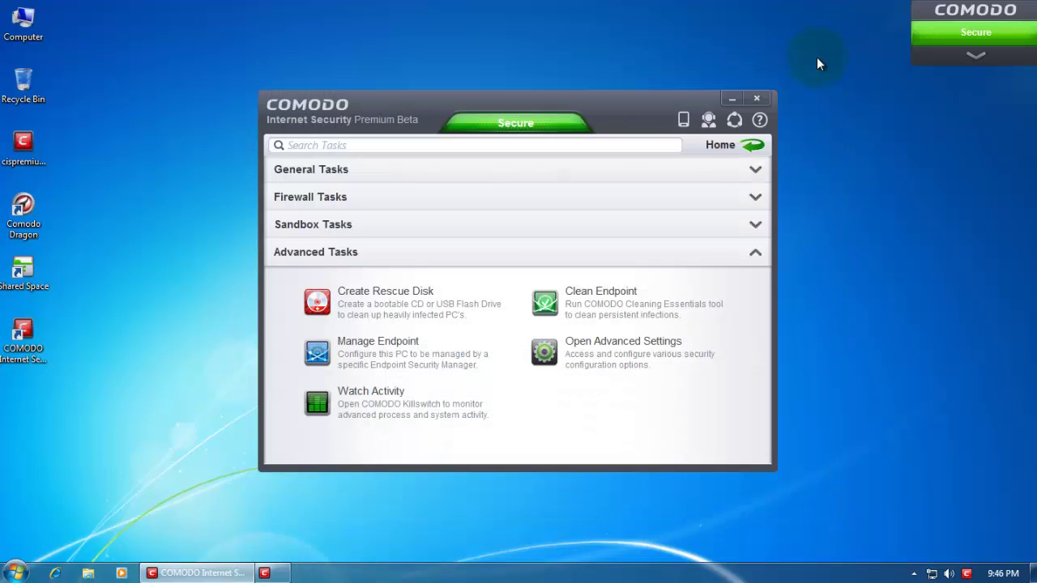
pyautogui.moveTo(463, 102); pyautogui.dragTo(463, 113)
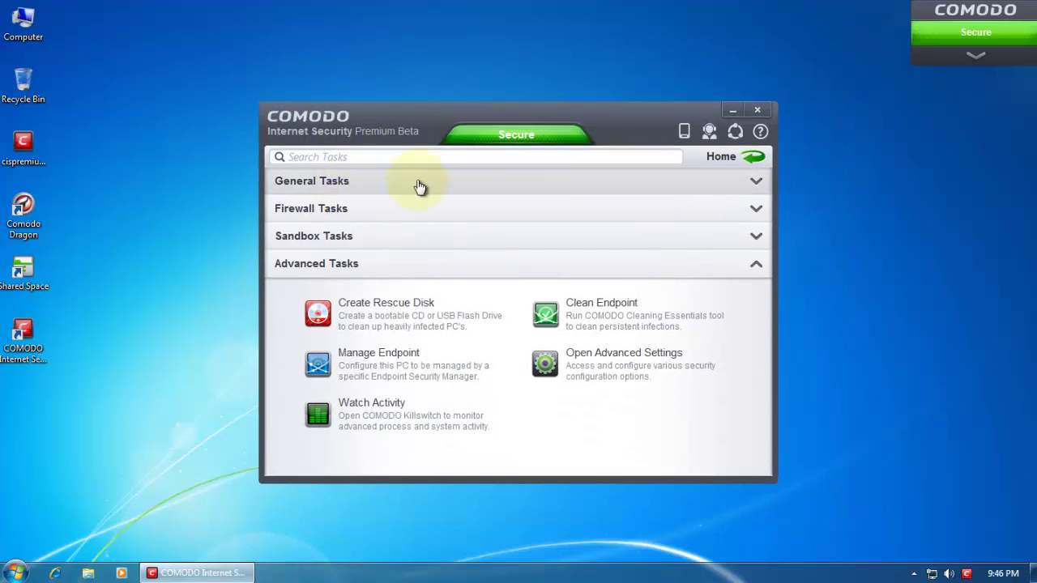
pyautogui.click(756, 108)
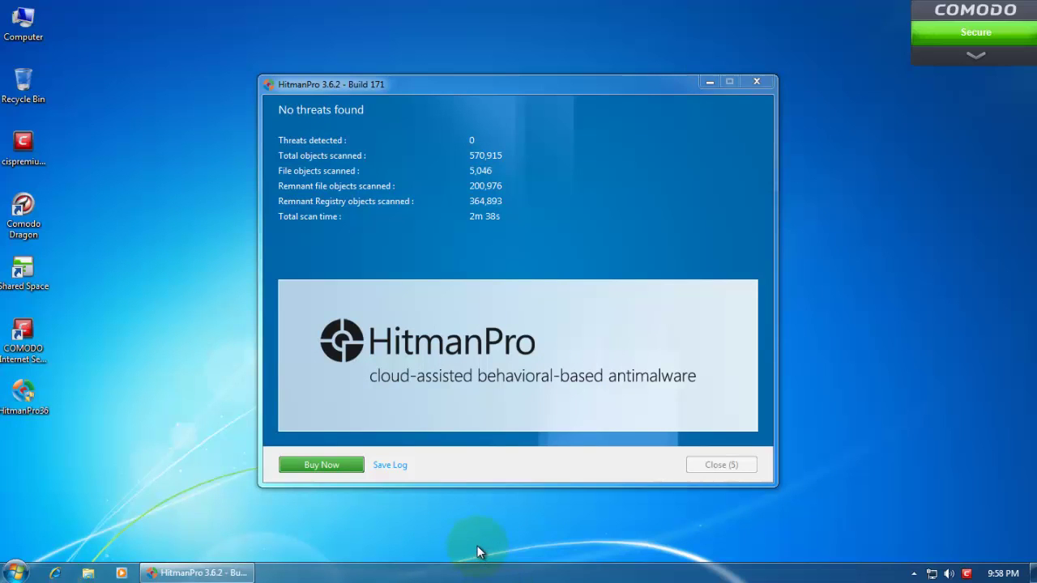
# Check the hidden notification area icons and close the HitmanPro scan results.
pyautogui.click(915, 573)
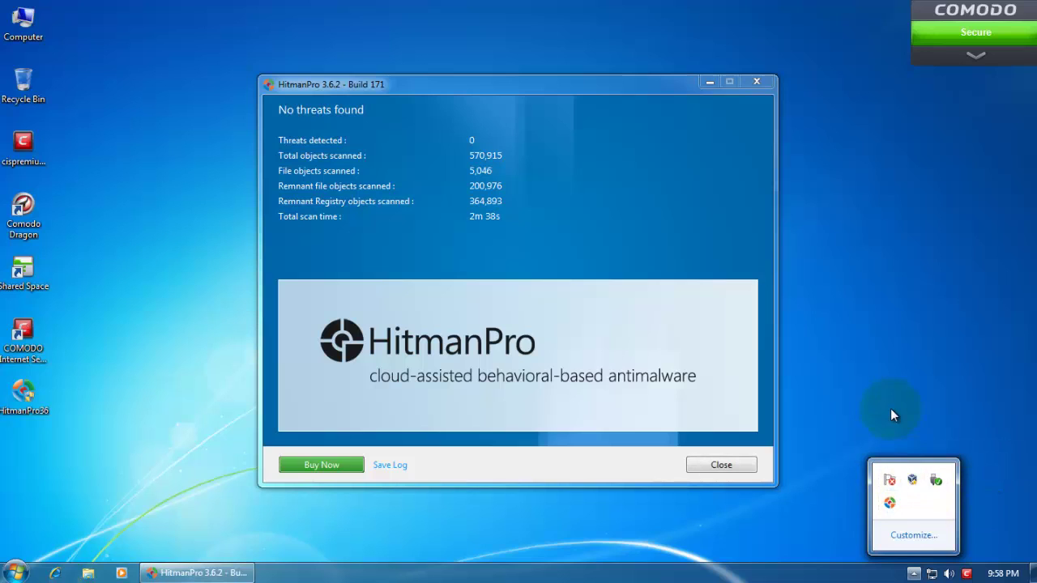
pyautogui.click(1012, 465)
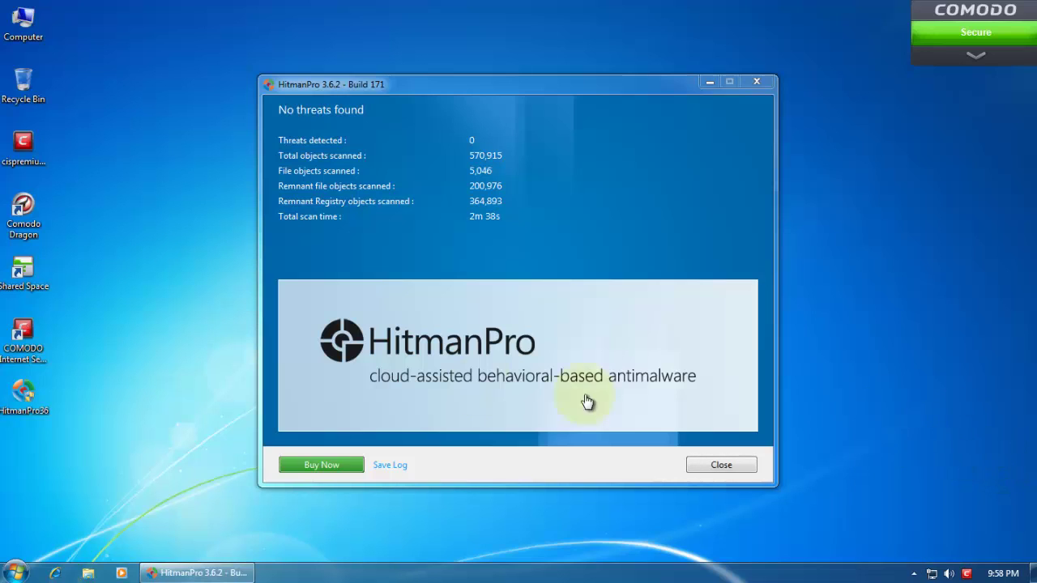
pyautogui.click(701, 467)
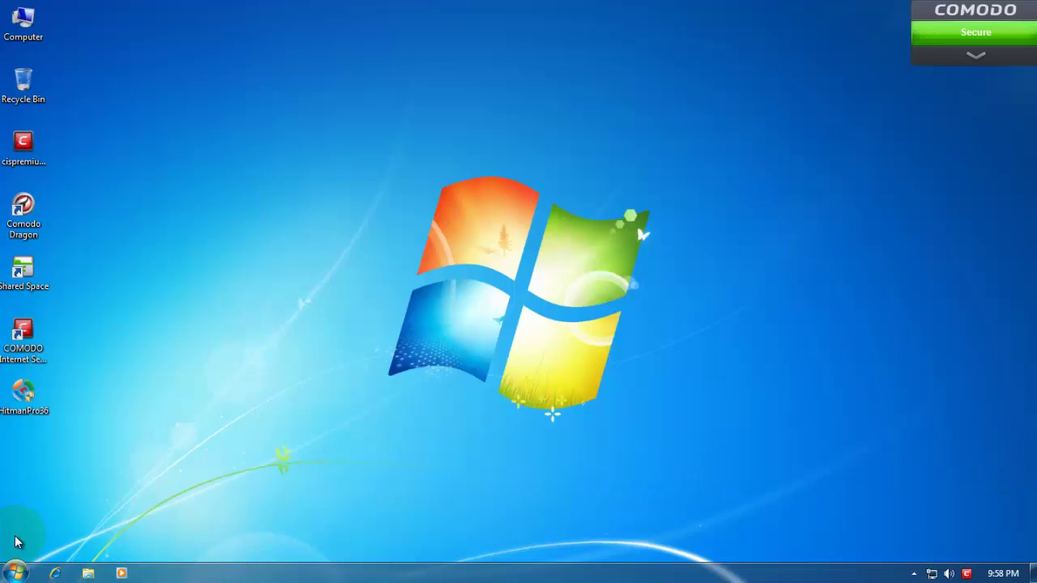
# Check the Start menu for installed programs such as Spy-Keylogger and dismiss it.
pyautogui.click(15, 572)
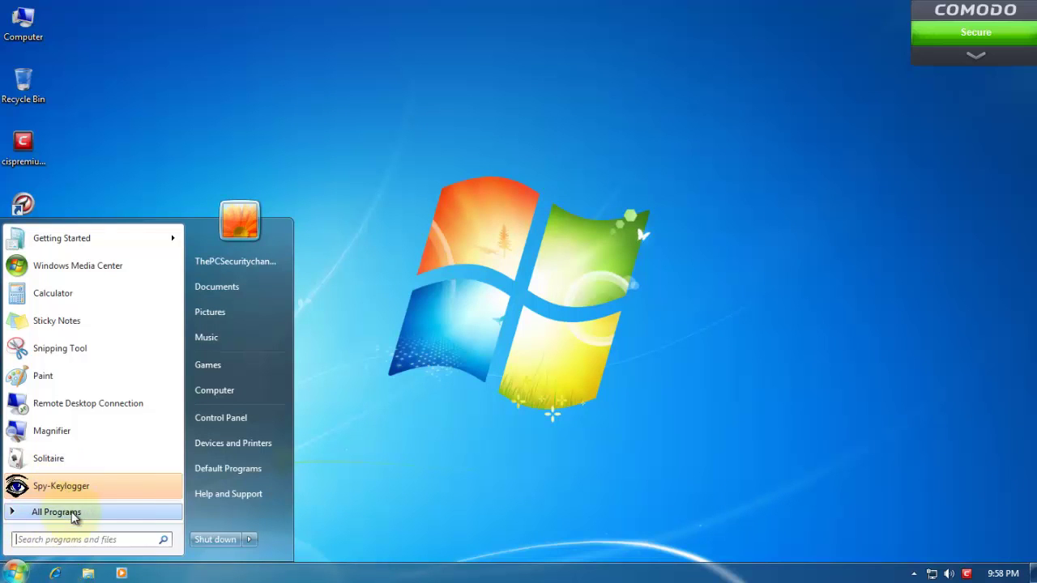
pyautogui.click(477, 397)
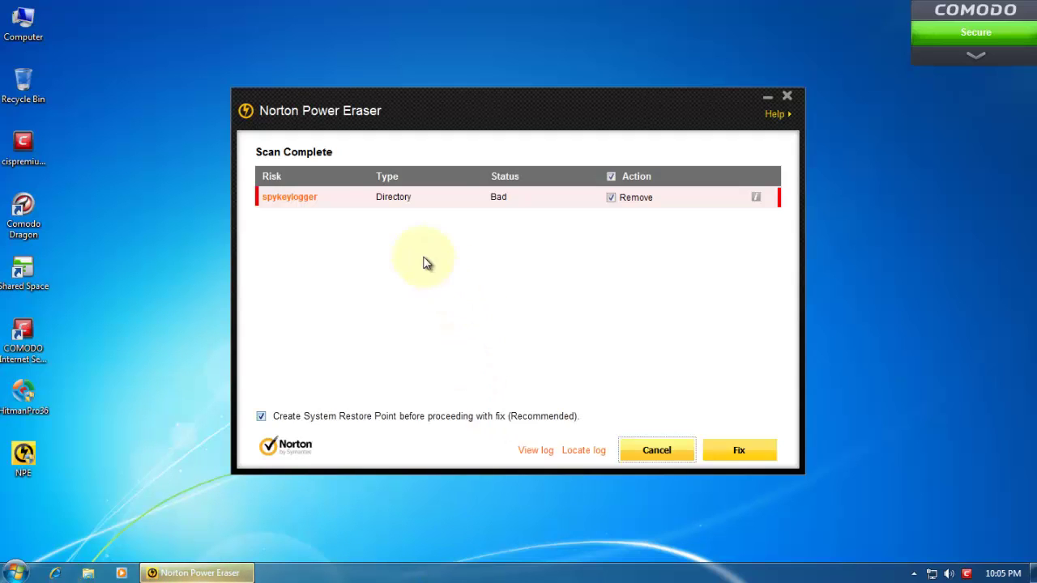
# Reposition the Norton Power Eraser results window and inspect the information on the spykeylogger risk.
pyautogui.moveTo(494, 111); pyautogui.dragTo(470, 107)
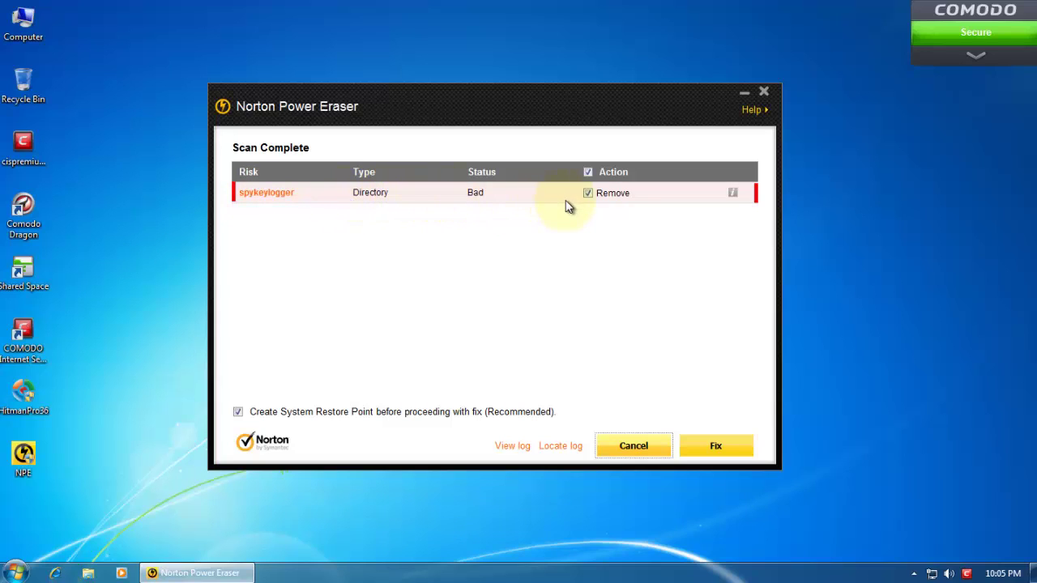
pyautogui.click(734, 193)
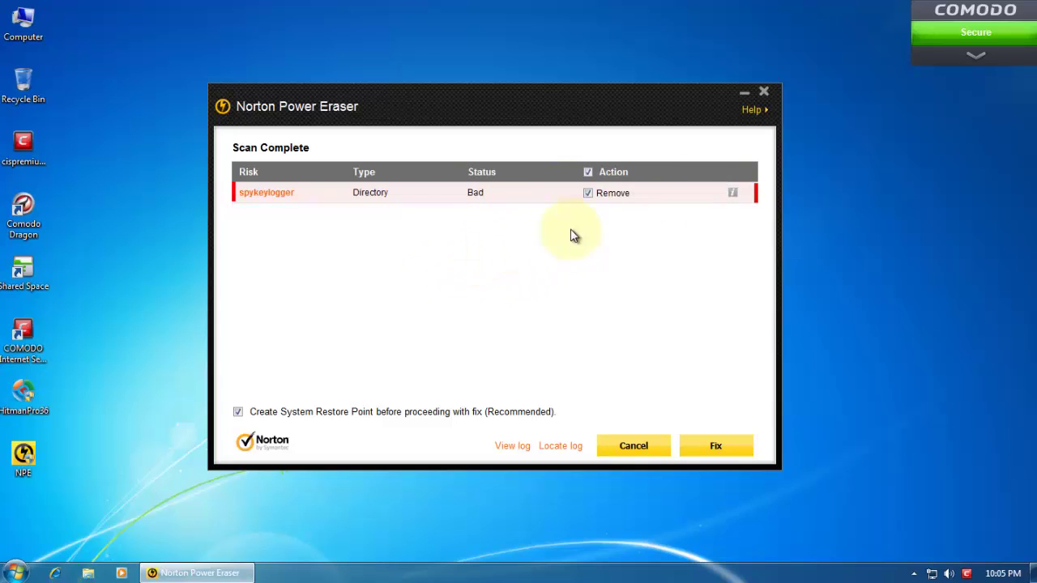
pyautogui.moveTo(395, 119); pyautogui.dragTo(388, 112)
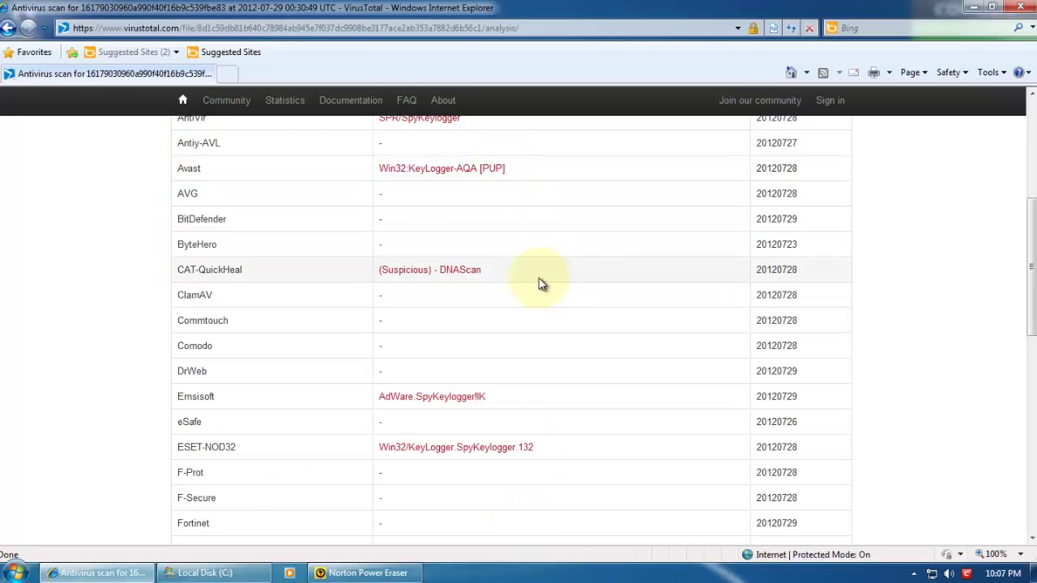
# Review the file name and detection summary at the beginning of the skl.exe VirusTotal report.
pyautogui.scroll(4, 368, 260)
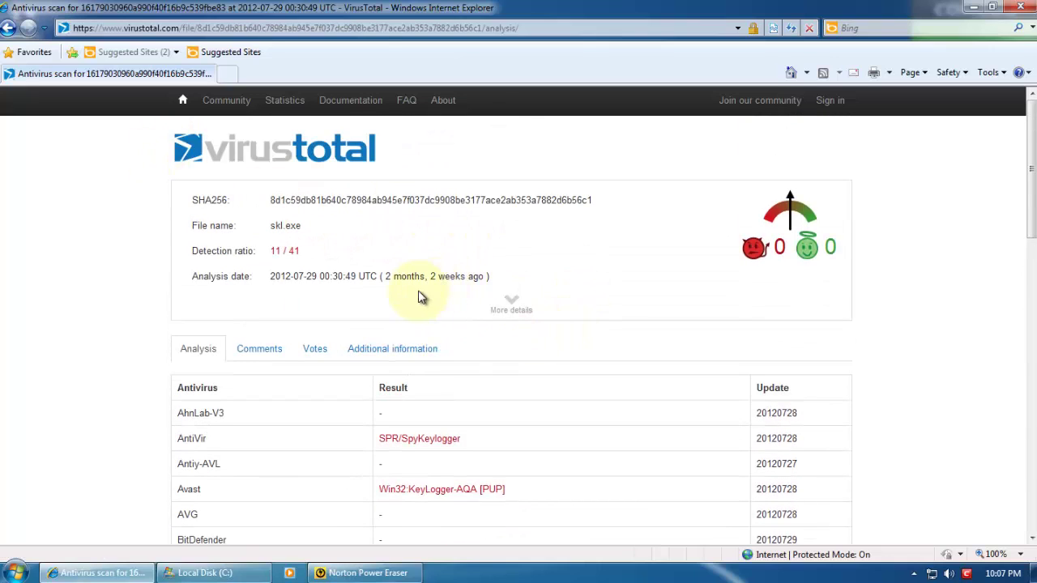
pyautogui.click(310, 225)
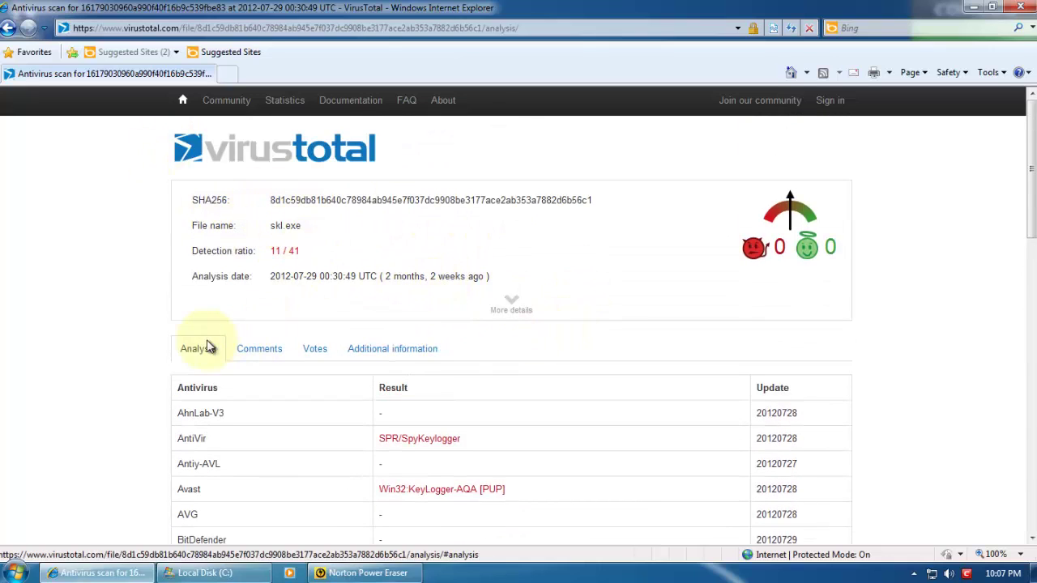
# Switch to the Local Disk (C:) window, check the hidden notification area icons, and select the skl shortcut.
pyautogui.click(207, 573)
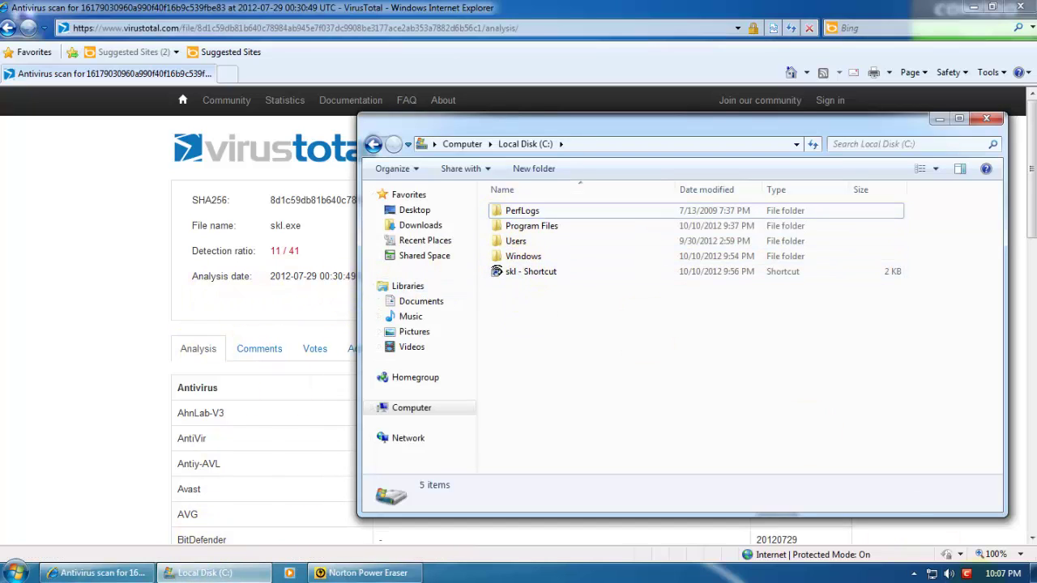
pyautogui.click(912, 574)
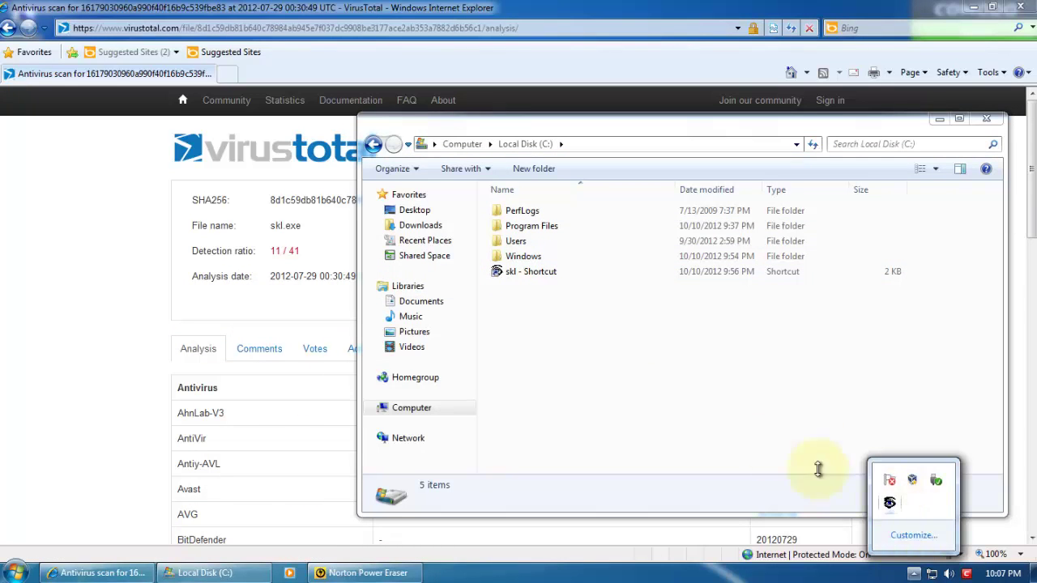
pyautogui.click(577, 342)
pyautogui.click(525, 273)
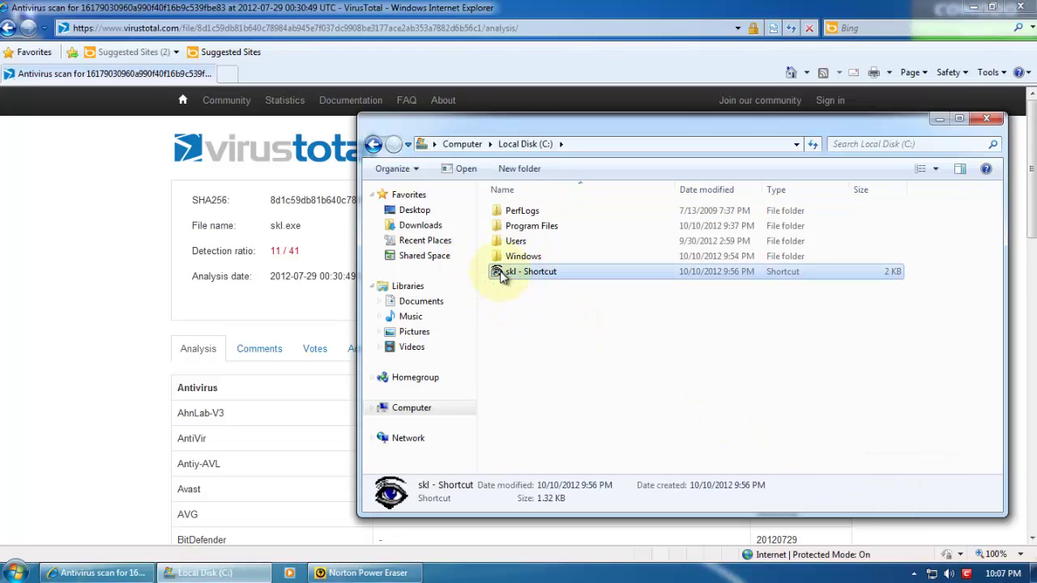
# Return to the VirusTotal report for skl.exe and examine the antivirus results from AntiVir through ESET-NOD32.
pyautogui.click(97, 243)
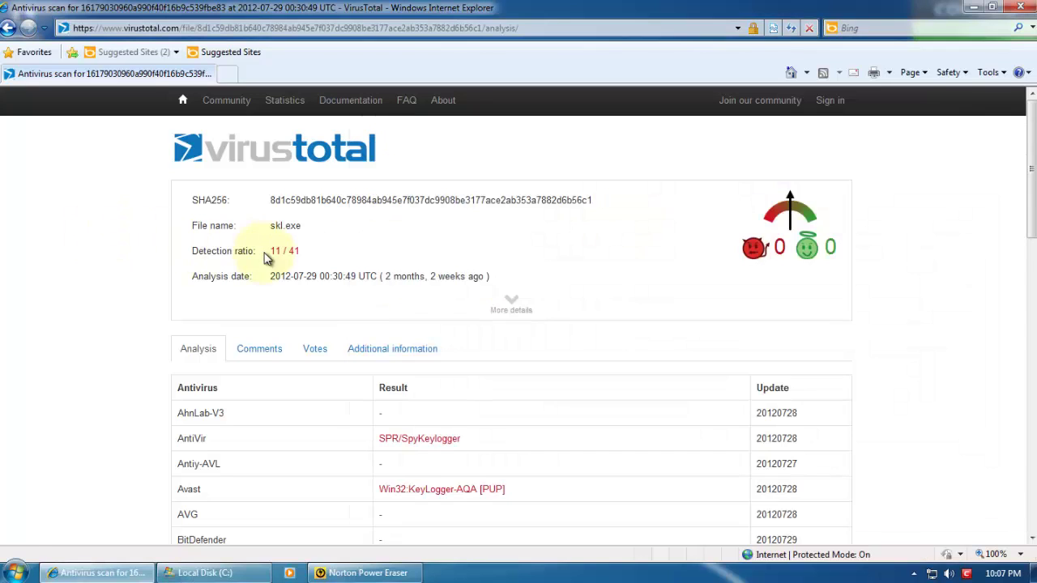
pyautogui.scroll(-3, 274, 259)
pyautogui.moveTo(381, 231); pyautogui.dragTo(498, 236)
pyautogui.click(497, 235)
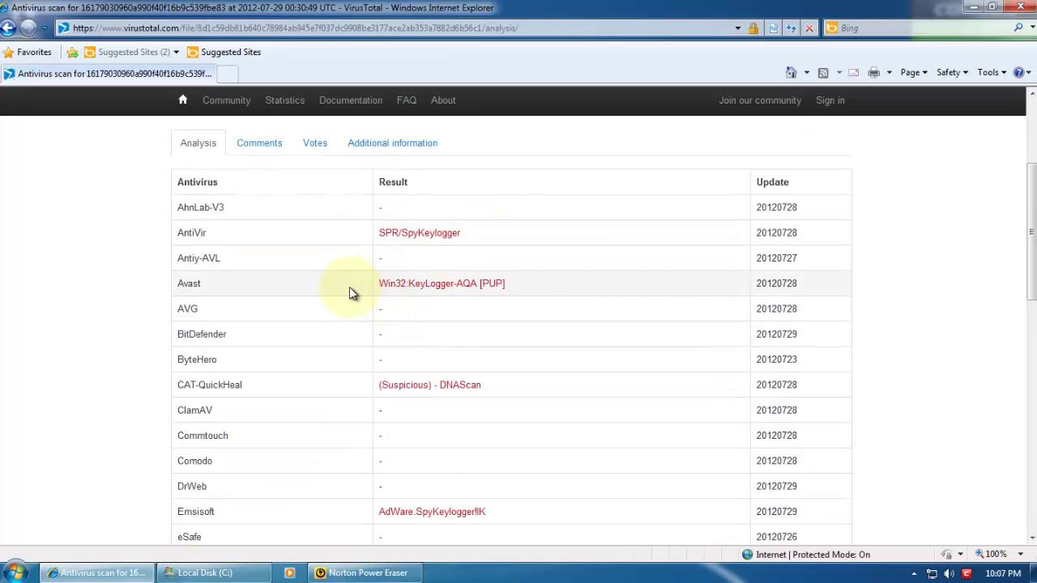
pyautogui.scroll(-2, 349, 287)
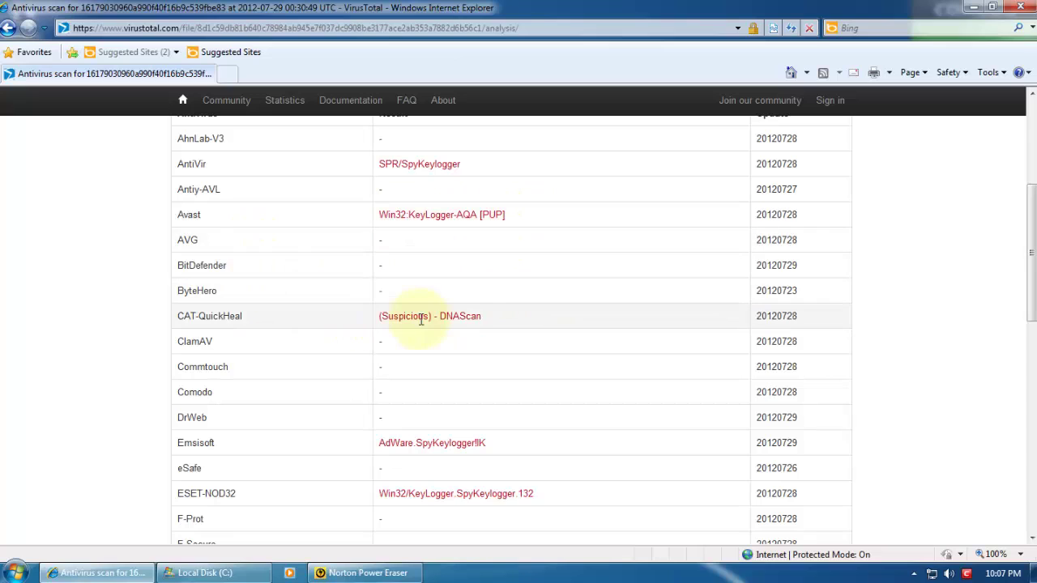
pyautogui.scroll(-2, 474, 329)
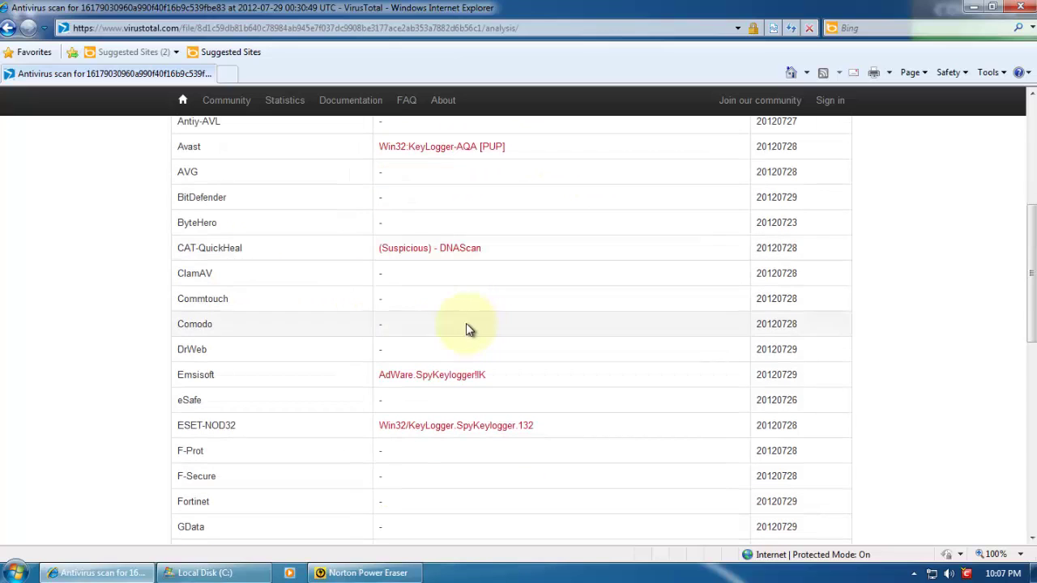
pyautogui.scroll(-2, 374, 361)
pyautogui.moveTo(380, 302); pyautogui.dragTo(520, 302)
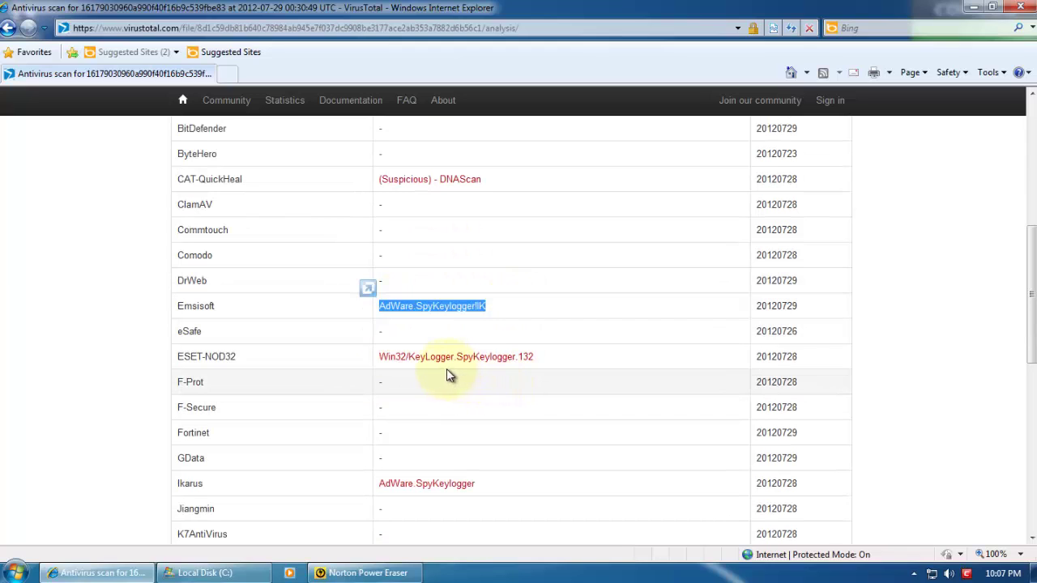
pyautogui.click(440, 394)
pyautogui.scroll(-1, 451, 386)
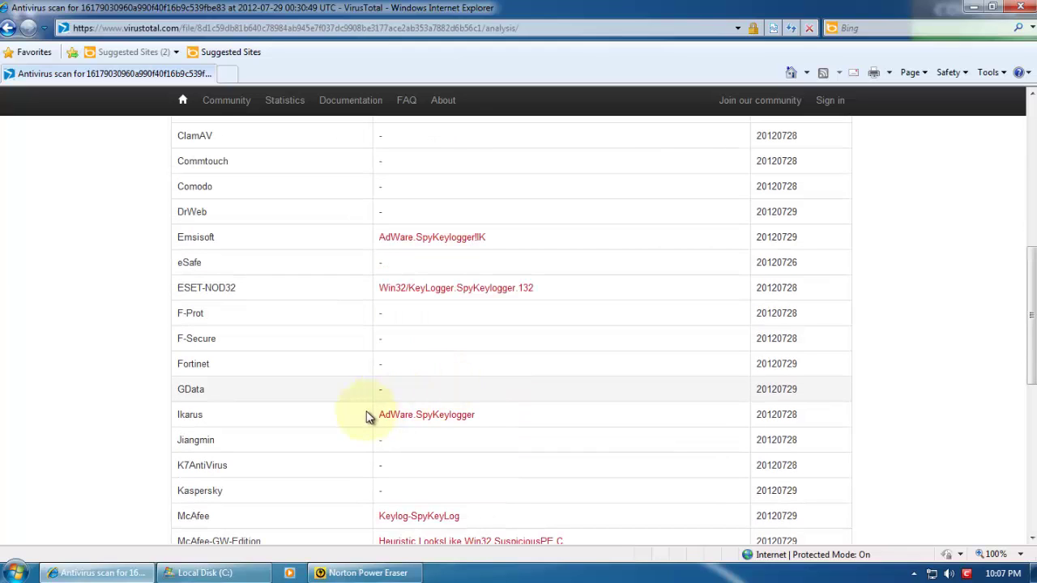
# Examine the report's remaining skl.exe detection names, including those from Ikarus, McAfee, Norman and Symantec.
pyautogui.moveTo(380, 414); pyautogui.dragTo(475, 415)
pyautogui.click(429, 397)
pyautogui.scroll(-3, 429, 396)
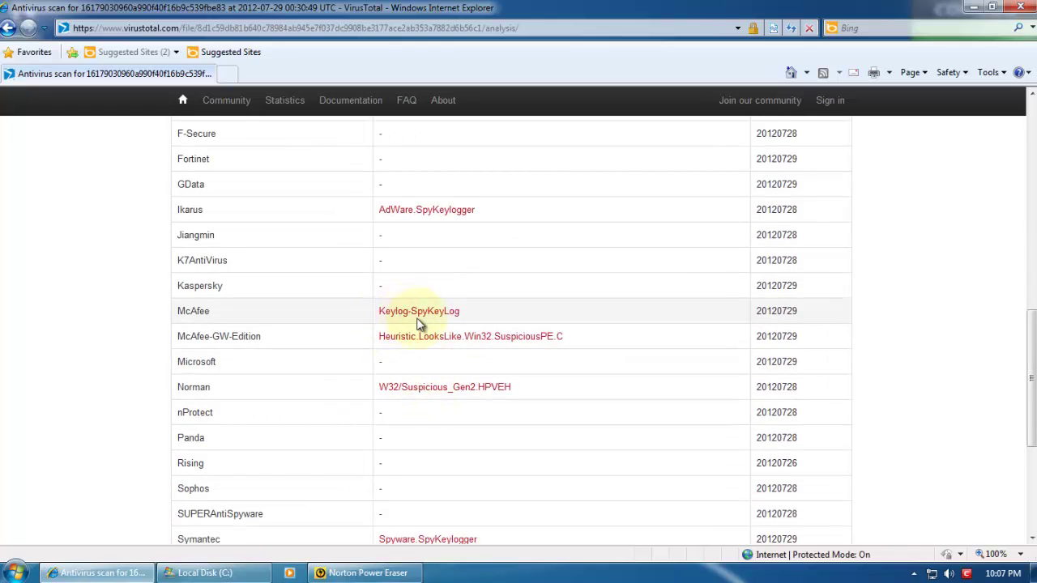
pyautogui.scroll(-1, 429, 369)
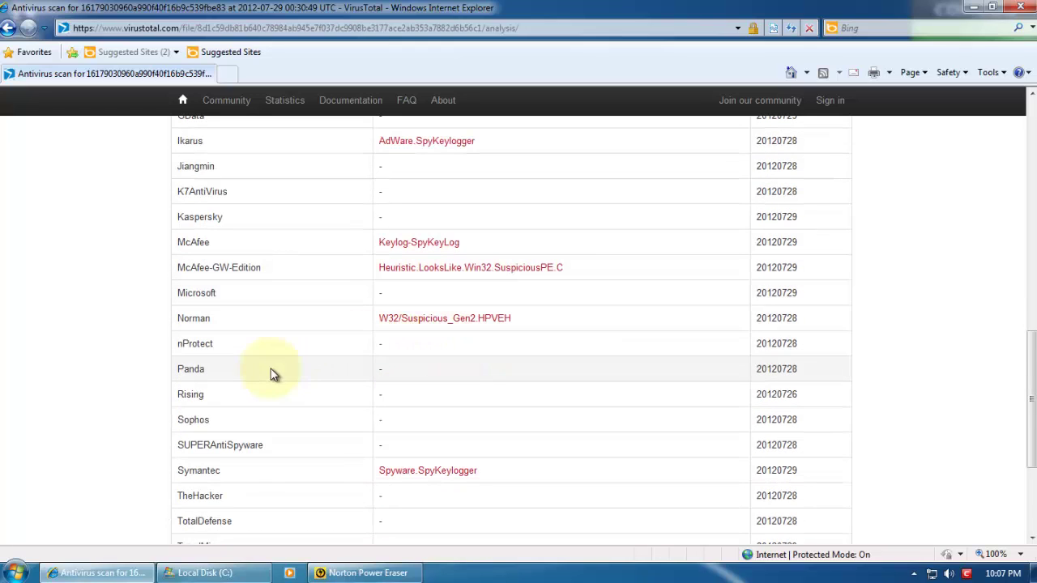
pyautogui.moveTo(379, 470); pyautogui.dragTo(510, 483)
pyautogui.moveTo(379, 318); pyautogui.dragTo(492, 322)
pyautogui.click(490, 325)
# Go back to the beginning of the report and compare the flagged and unflagged antivirus results again.
pyautogui.scroll(10, 423, 316)
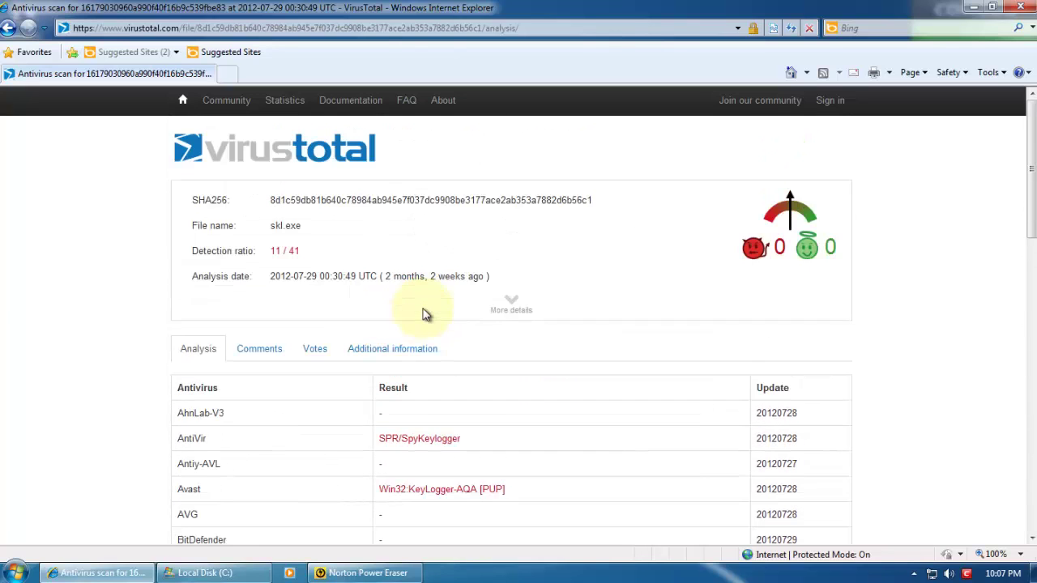
pyautogui.scroll(-3, 399, 330)
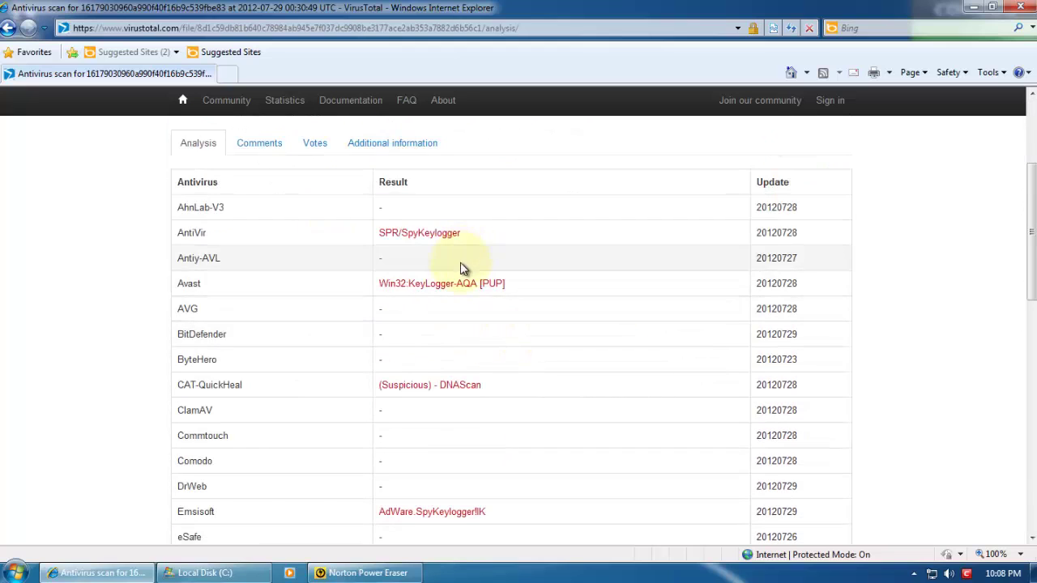
pyautogui.scroll(-7, 384, 302)
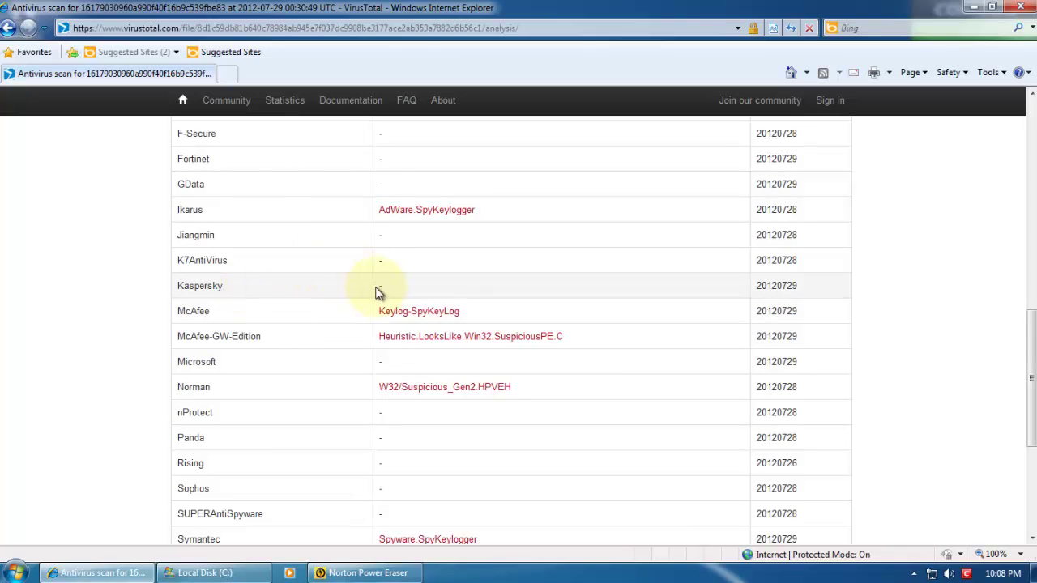
pyautogui.scroll(4, 270, 265)
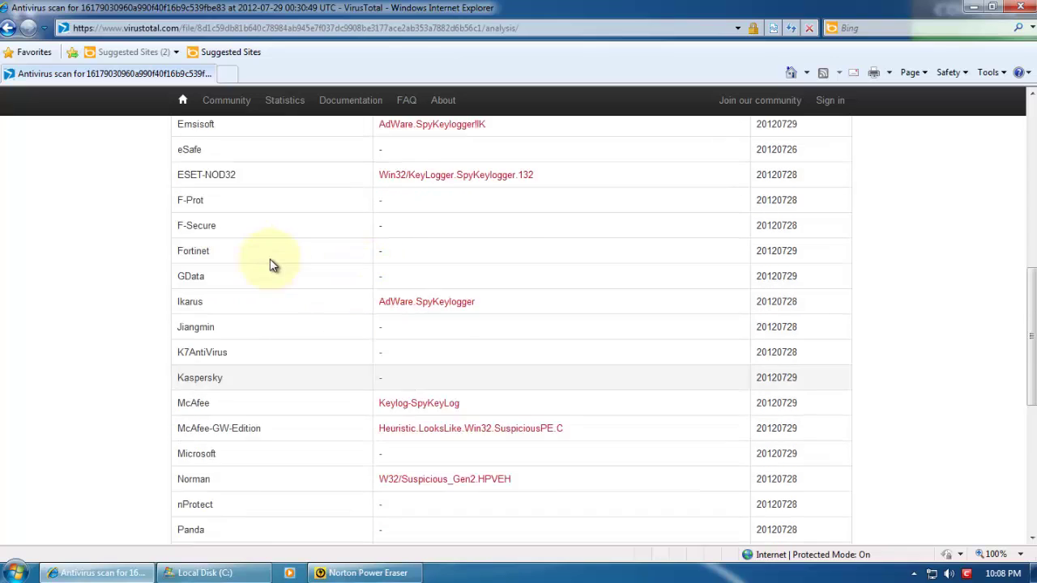
pyautogui.scroll(2, 270, 275)
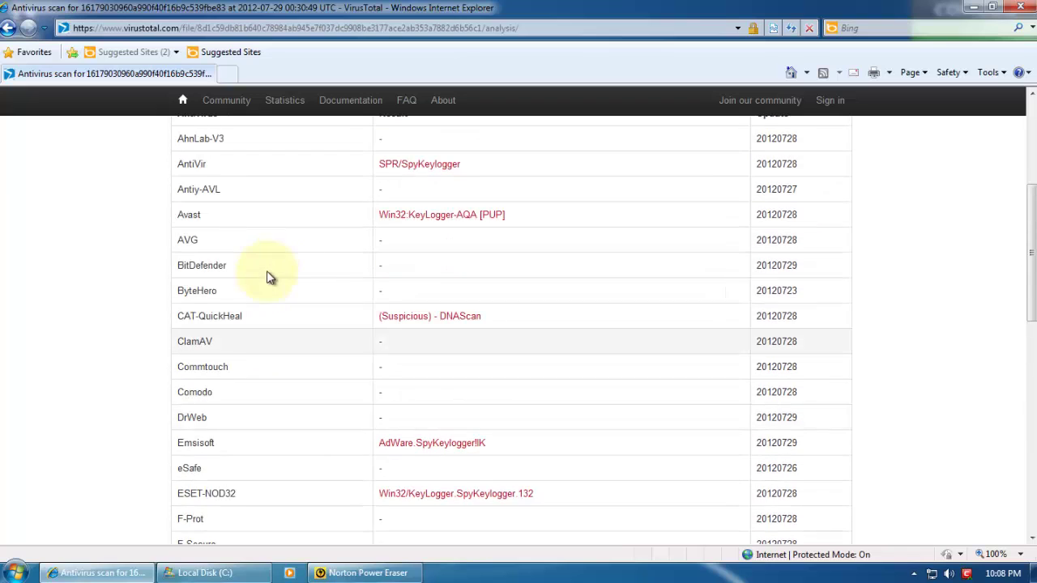
# Check which antivirus vendors have no detection for skl.exe, such as Comodo, F-Secure and Kaspersky, across the whole list.
pyautogui.scroll(-1, 260, 292)
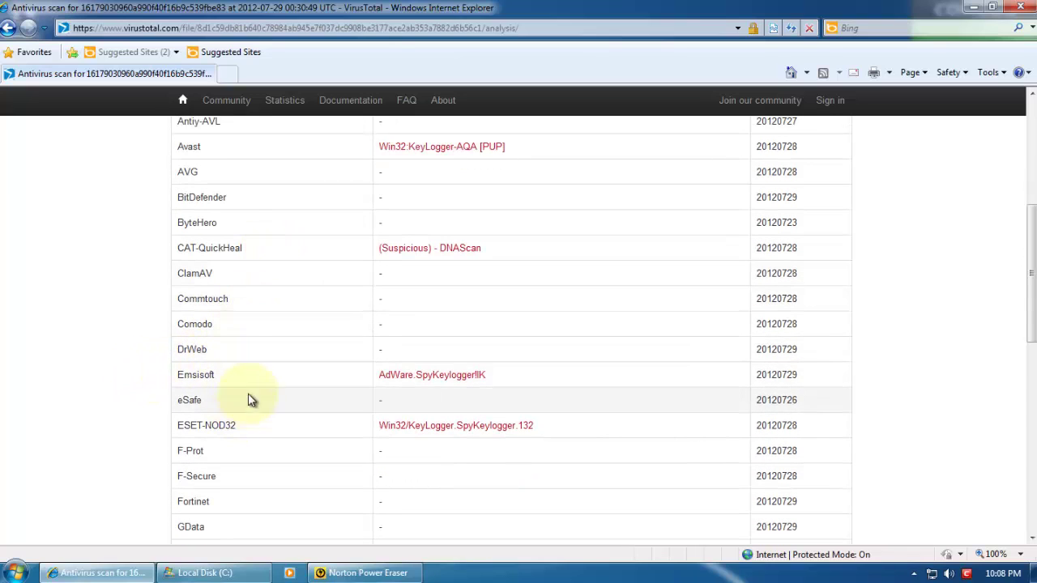
pyautogui.scroll(-1, 243, 385)
pyautogui.scroll(-1, 235, 377)
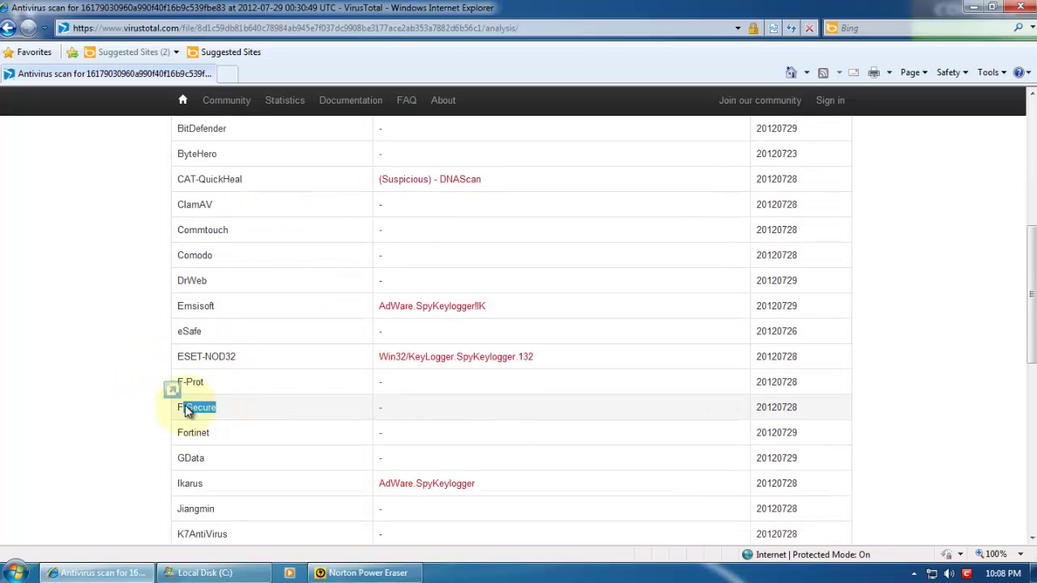
pyautogui.scroll(-2, 206, 407)
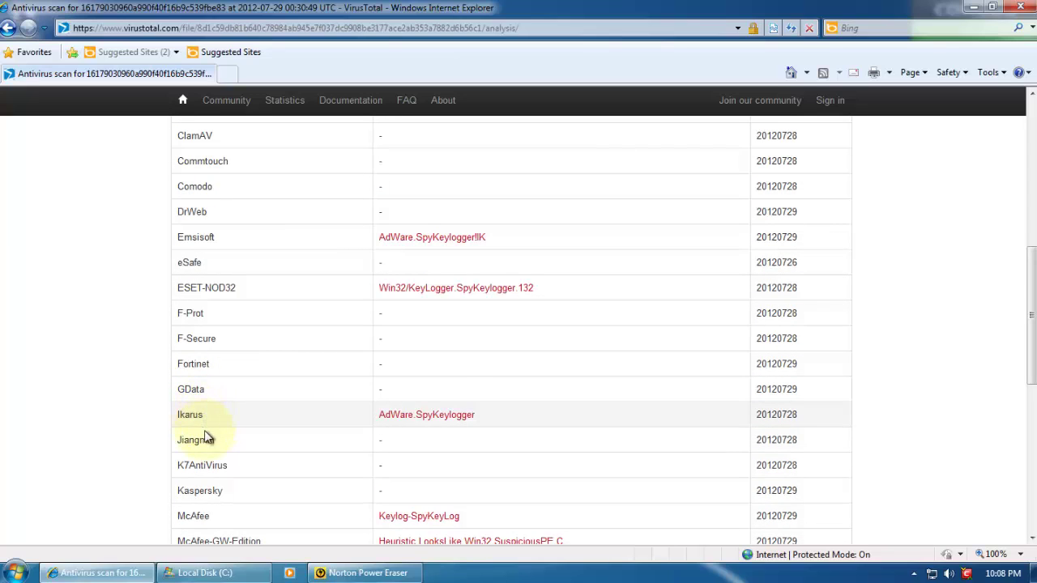
pyautogui.scroll(-2, 239, 482)
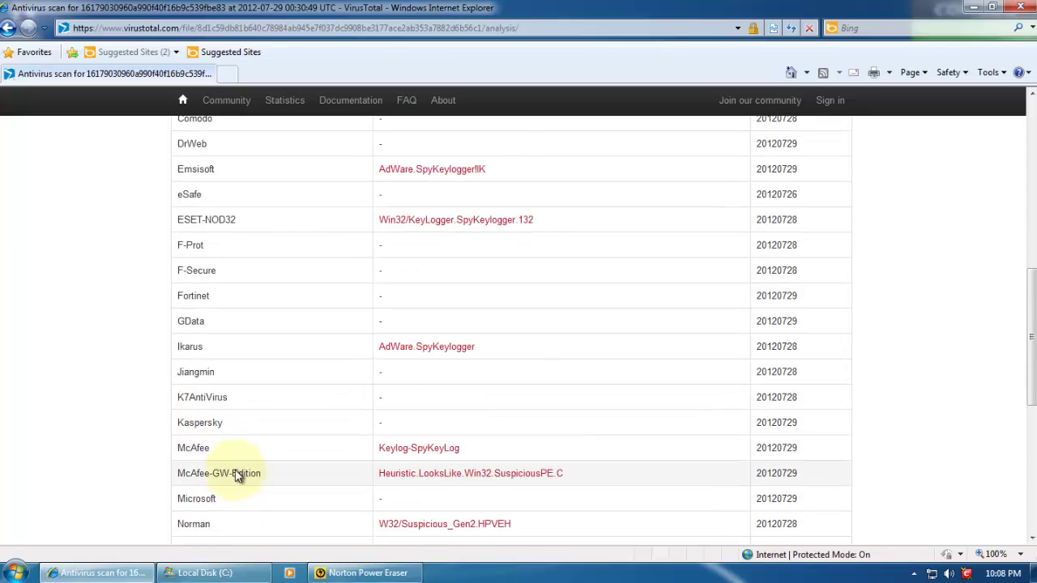
pyautogui.scroll(-2, 236, 466)
pyautogui.scroll(-4, 259, 495)
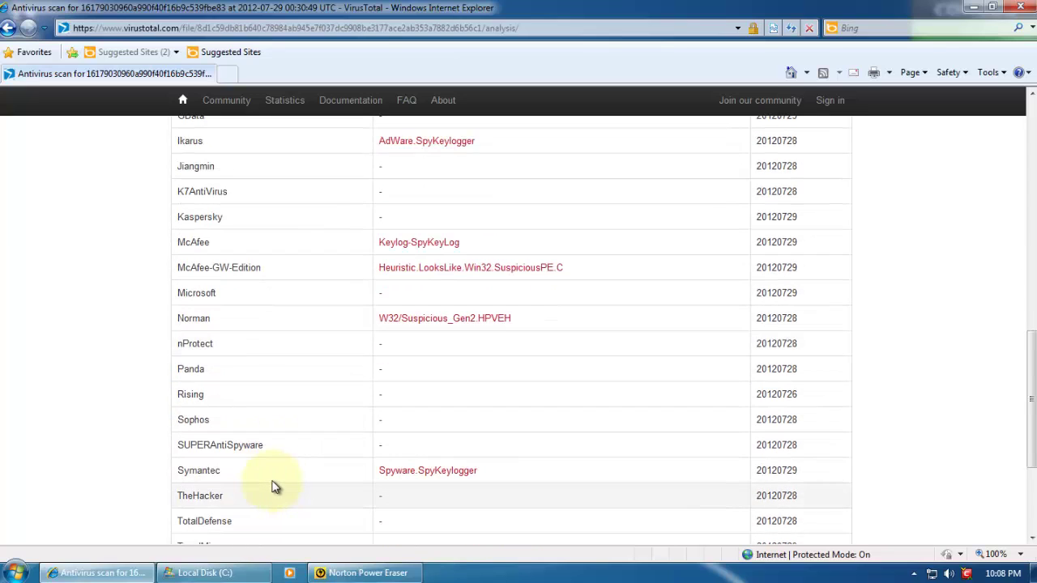
pyautogui.scroll(-4, 274, 484)
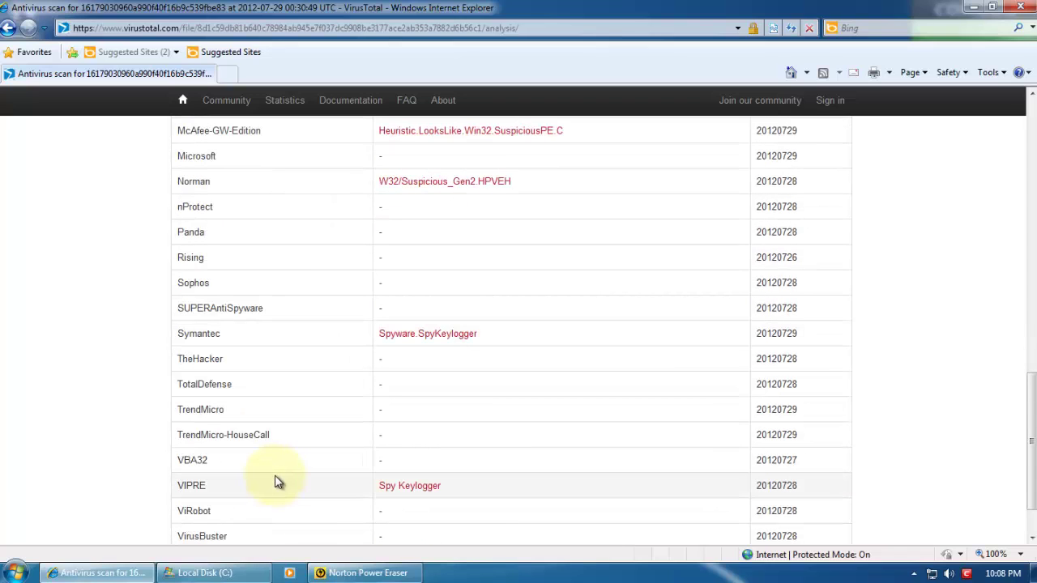
pyautogui.scroll(-2, 280, 481)
pyautogui.scroll(2, 278, 469)
pyautogui.scroll(2, 278, 464)
pyautogui.scroll(10, 275, 462)
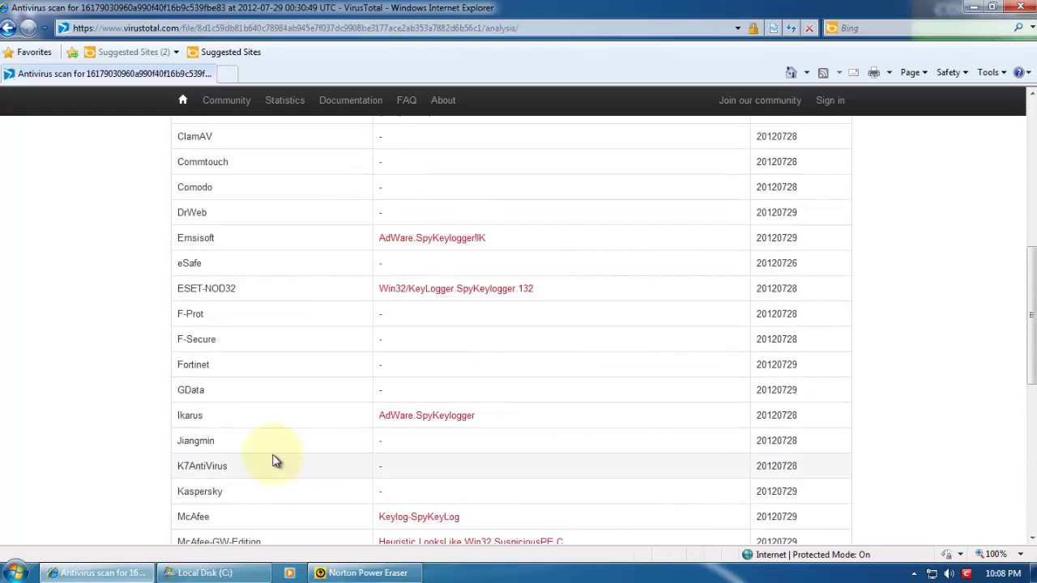
pyautogui.scroll(2, 259, 430)
pyautogui.scroll(2, 235, 312)
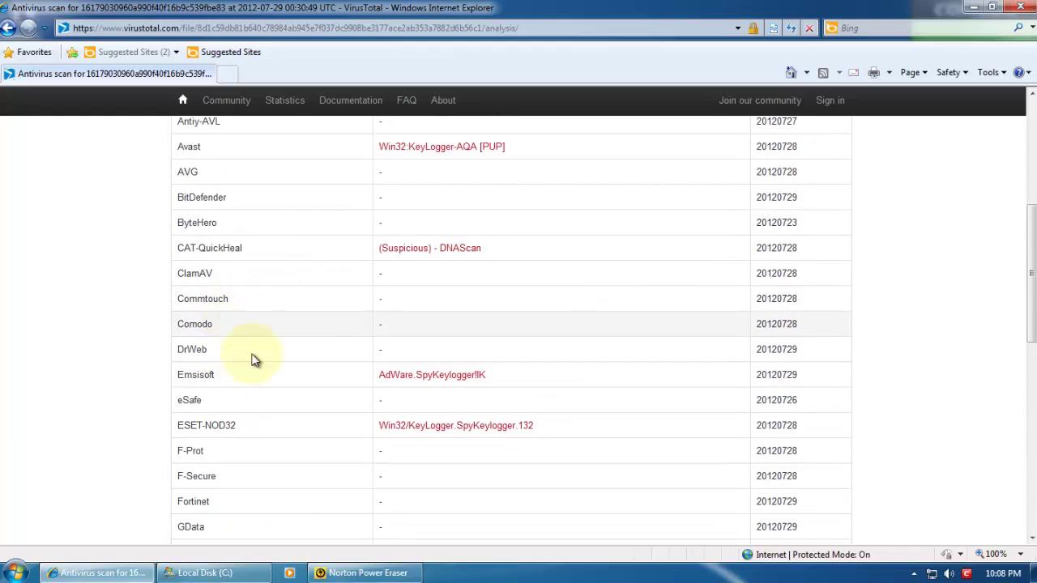
pyautogui.scroll(3, 251, 285)
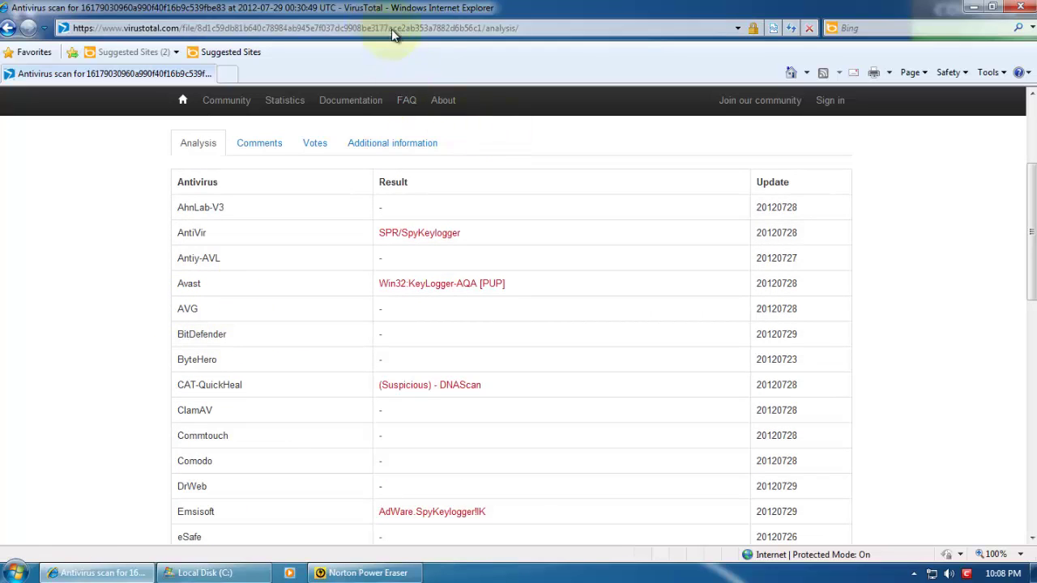
# Close the VirusTotal browser window and reposition the Local Disk (C:) window on the desktop.
pyautogui.doubleClick(400, 7)
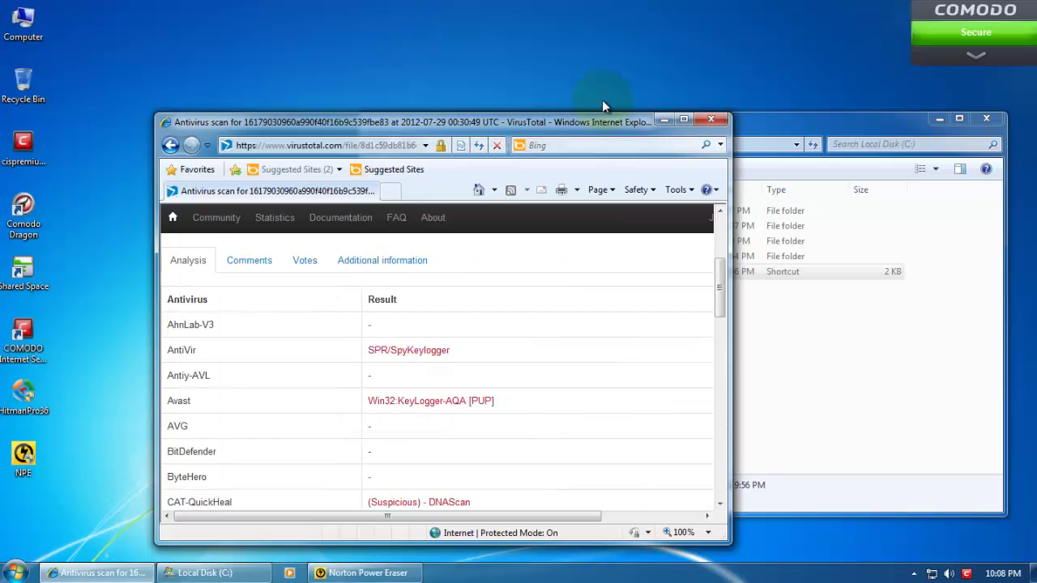
pyautogui.click(705, 121)
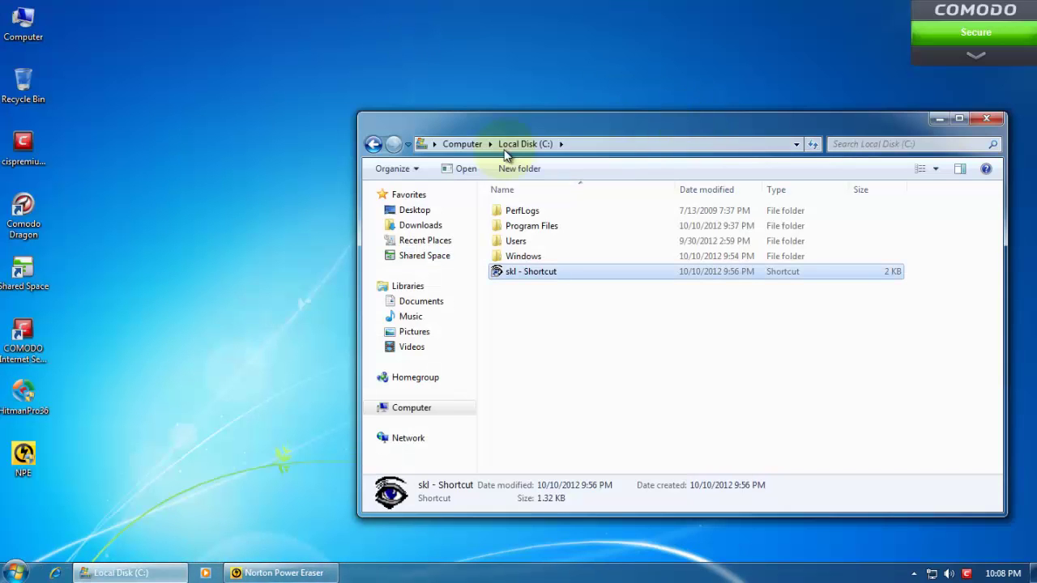
pyautogui.moveTo(474, 128); pyautogui.dragTo(374, 110)
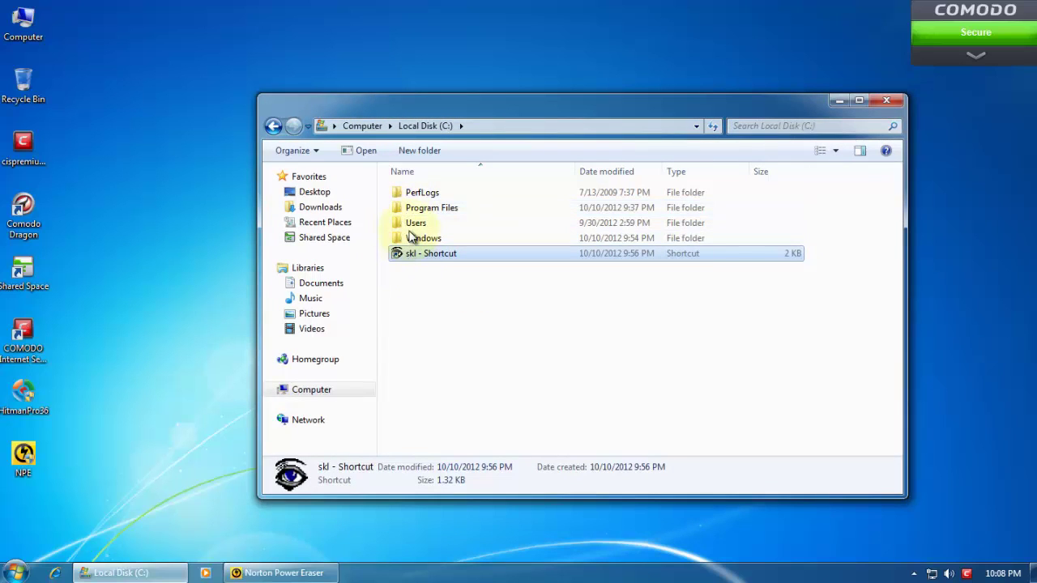
# Inspect the target and start-in paths in the skl shortcut's properties, and close the properties dialog.
pyautogui.doubleClick(433, 258)
pyautogui.rightClick(432, 258)
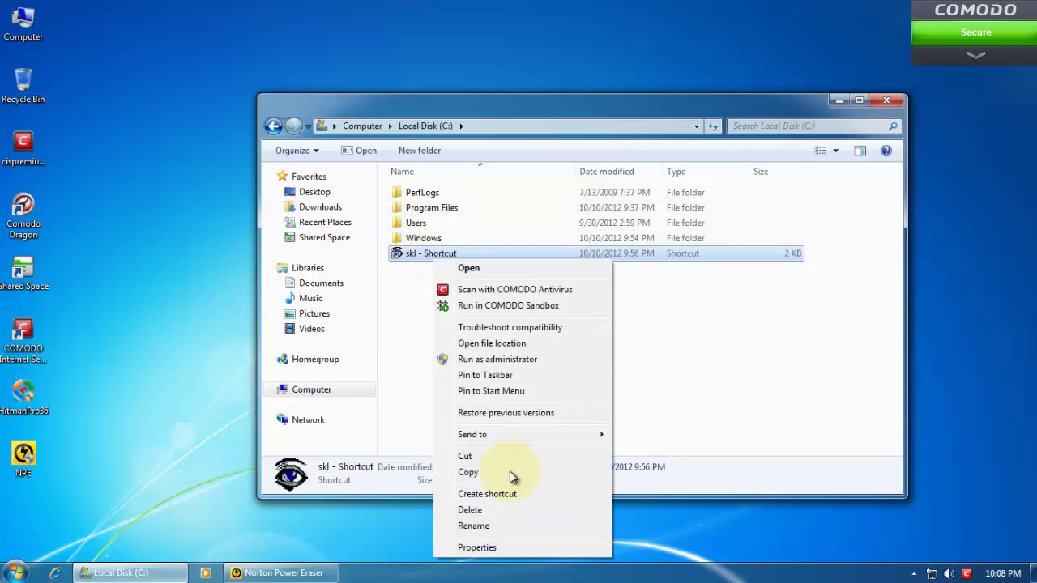
pyautogui.click(486, 546)
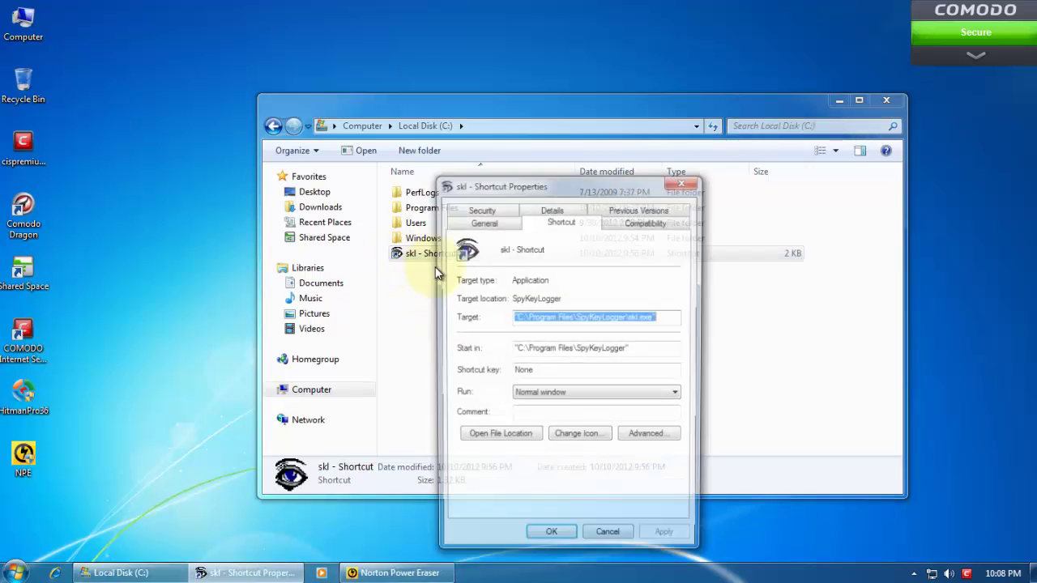
pyautogui.moveTo(638, 180); pyautogui.dragTo(671, 172)
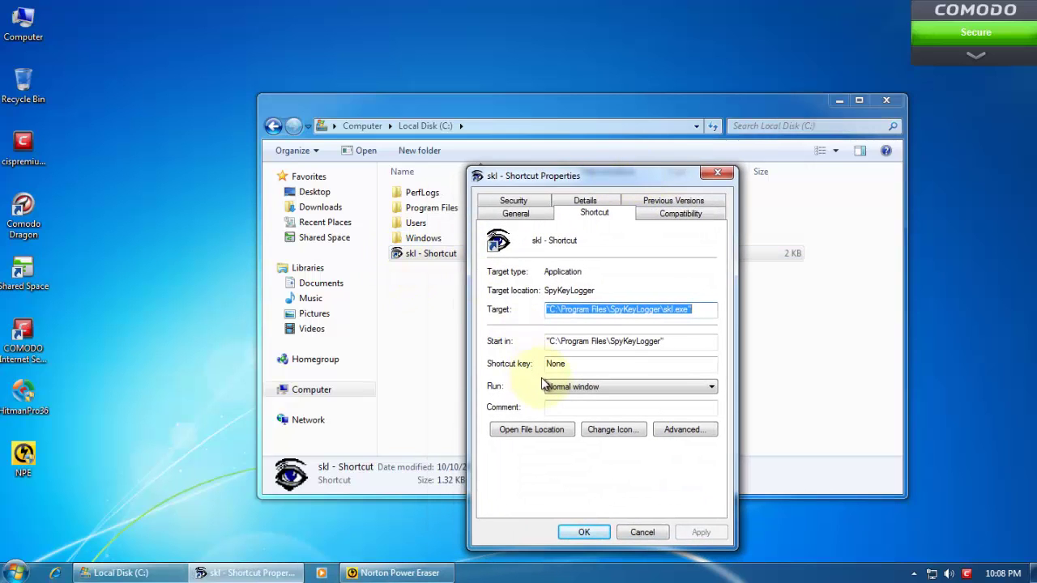
pyautogui.moveTo(567, 342); pyautogui.dragTo(666, 343)
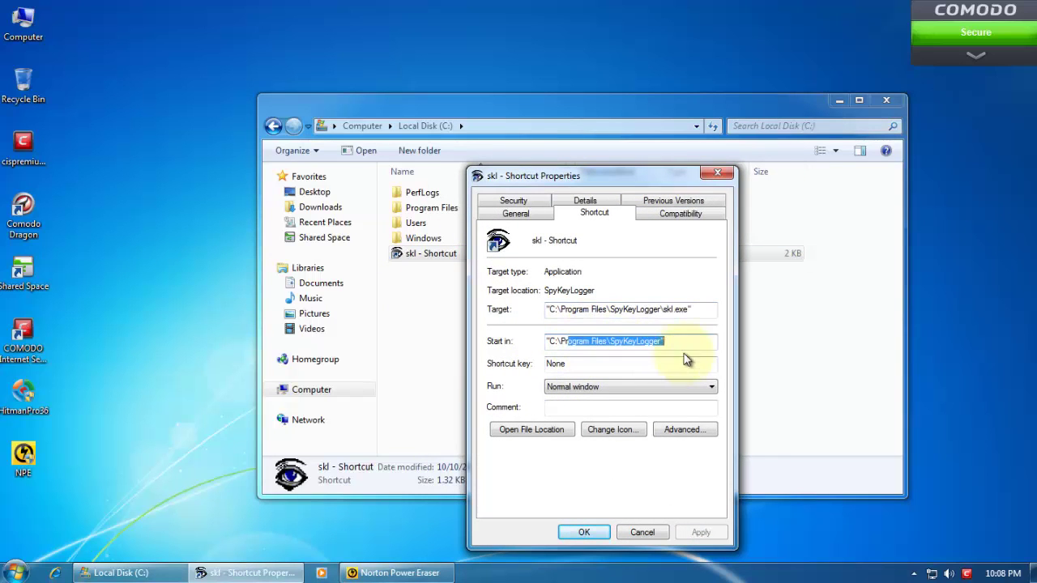
pyautogui.click(717, 173)
# Enable showing hidden files, folders, and drives from the Program Files folder, and close the folder window after checking its contents.
pyautogui.doubleClick(456, 209)
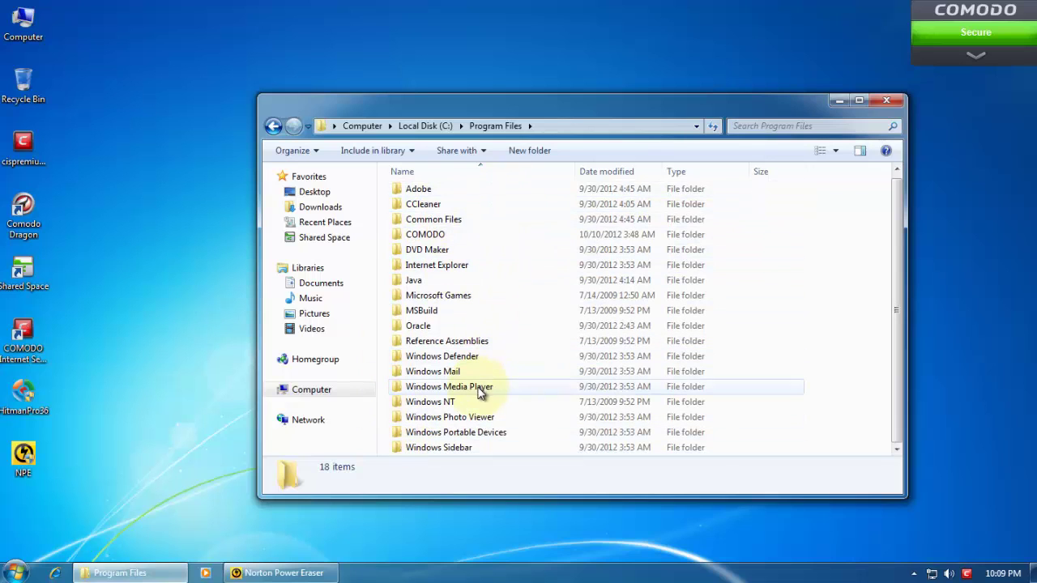
pyautogui.click(301, 151)
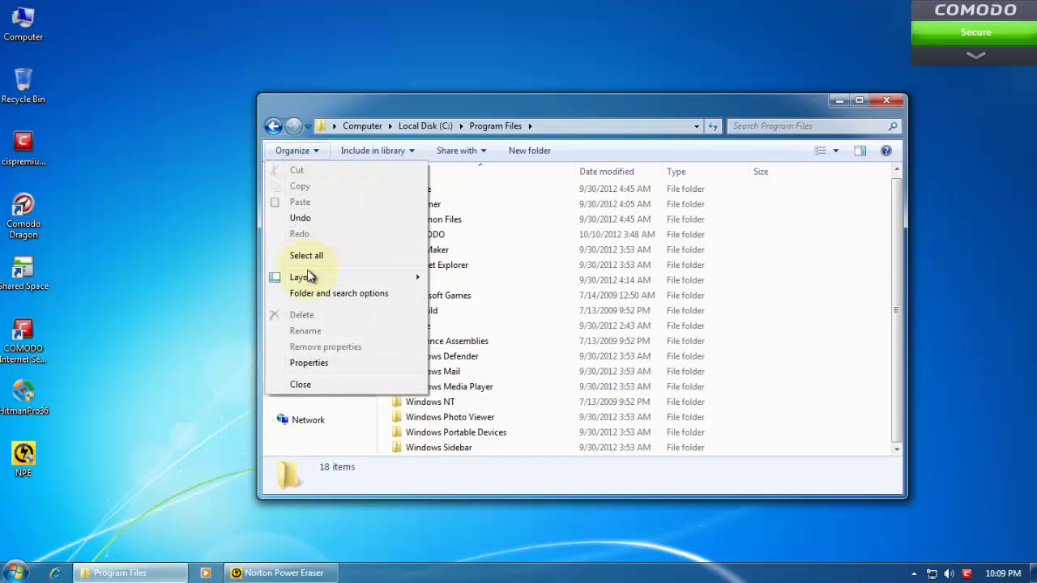
pyautogui.click(311, 294)
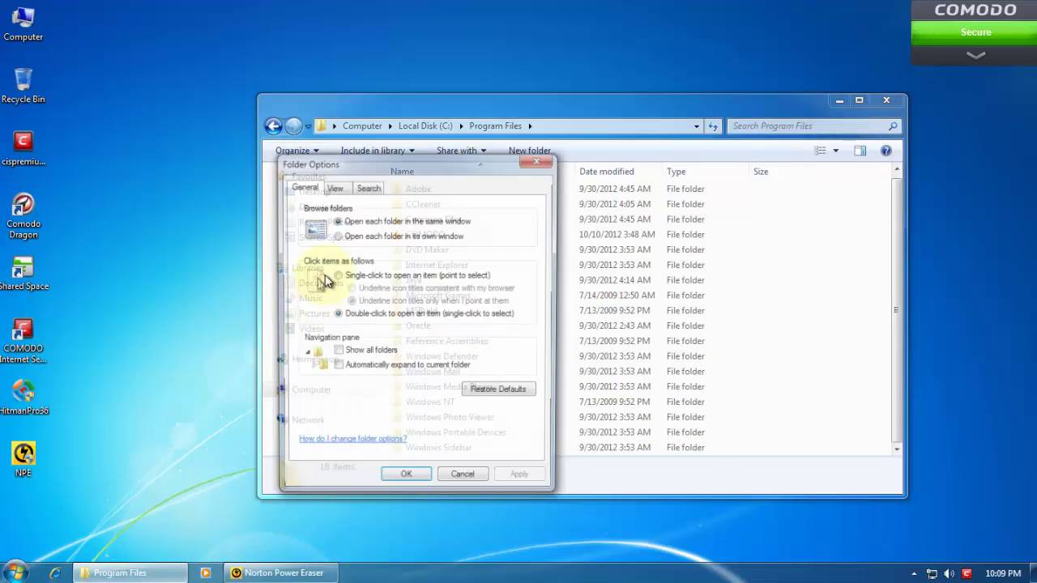
pyautogui.click(335, 188)
pyautogui.click(335, 388)
pyautogui.click(522, 485)
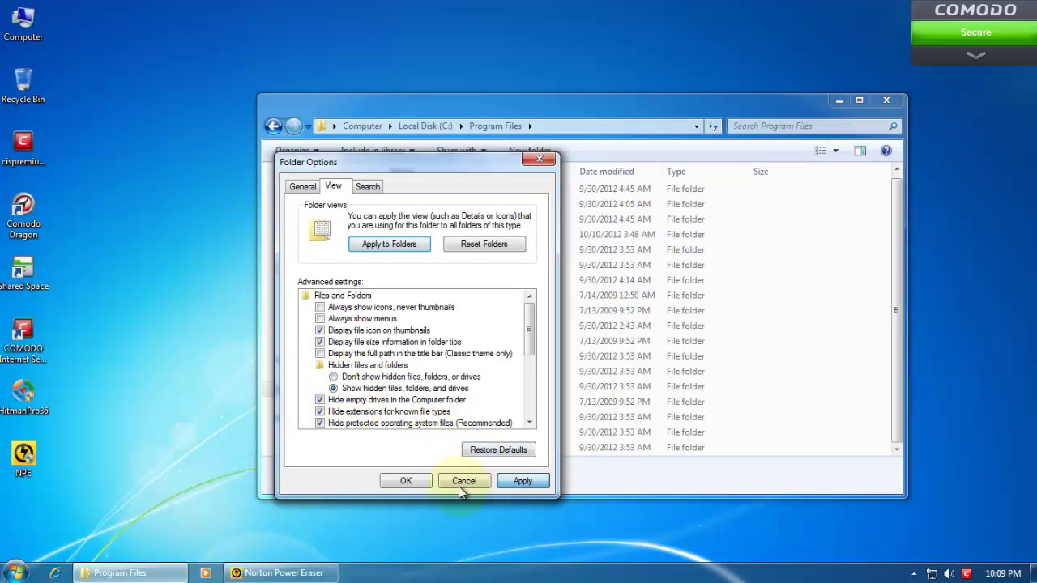
pyautogui.click(400, 480)
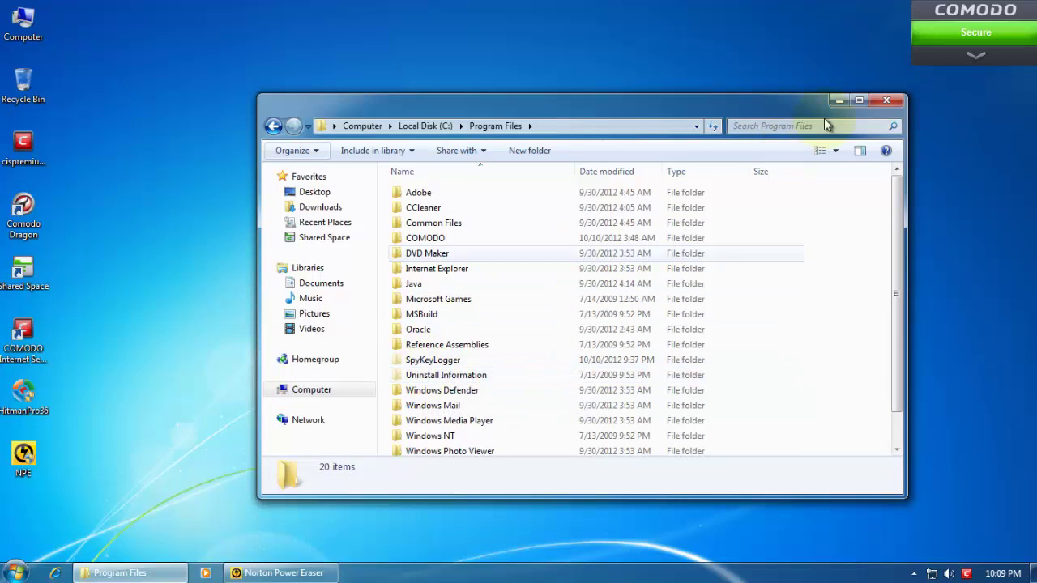
pyautogui.click(877, 99)
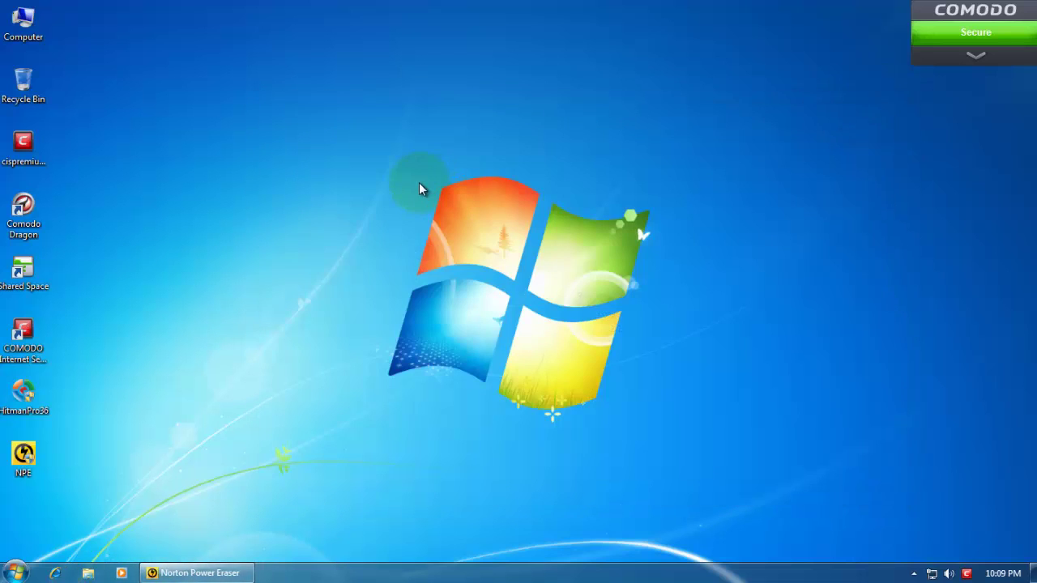
# Bring up the Norton Power Eraser scan results and start removing the spykeylogger directory, with a system restore point created first.
pyautogui.click(203, 573)
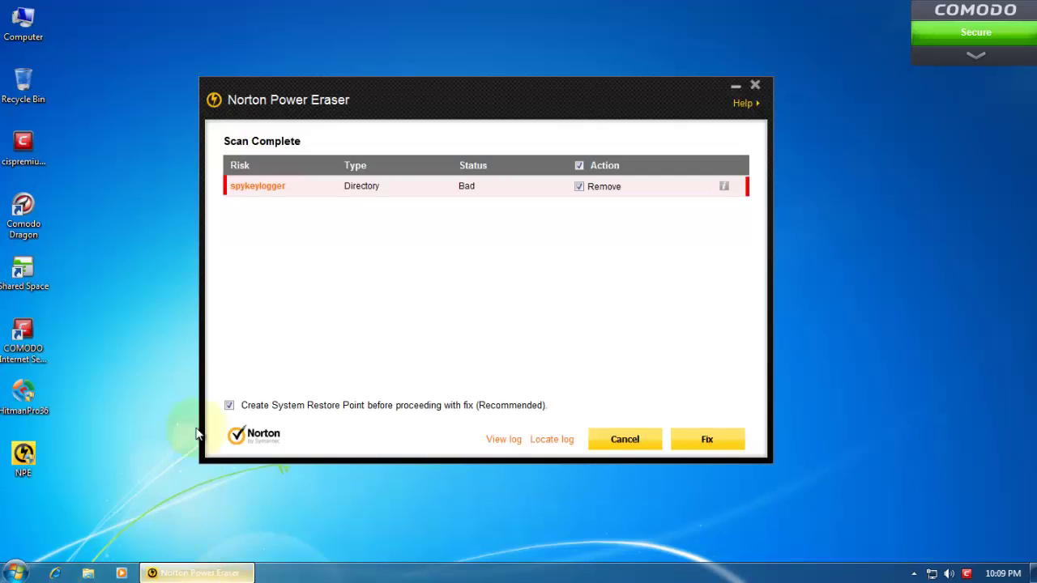
pyautogui.click(914, 572)
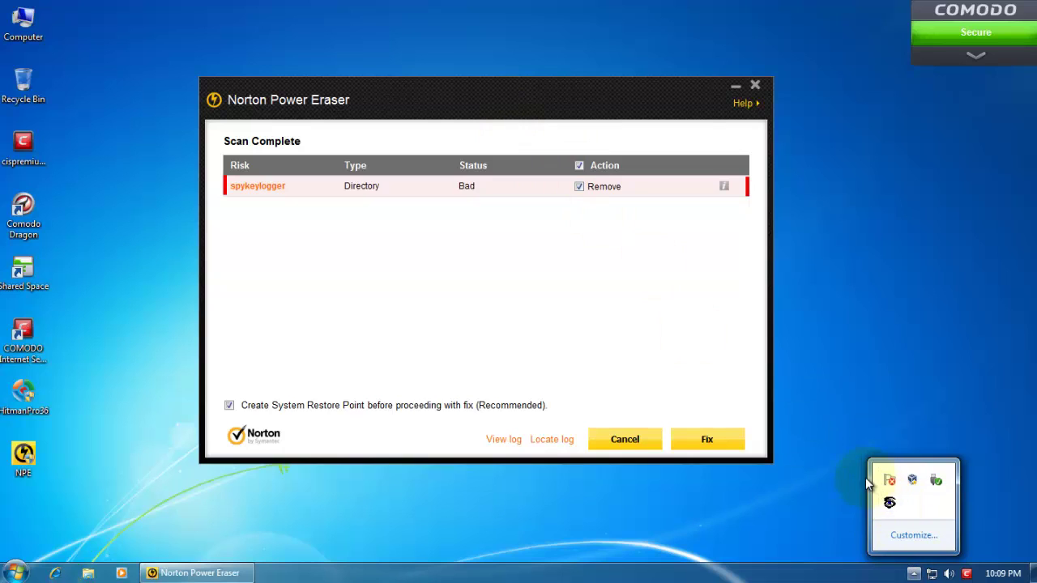
pyautogui.click(861, 375)
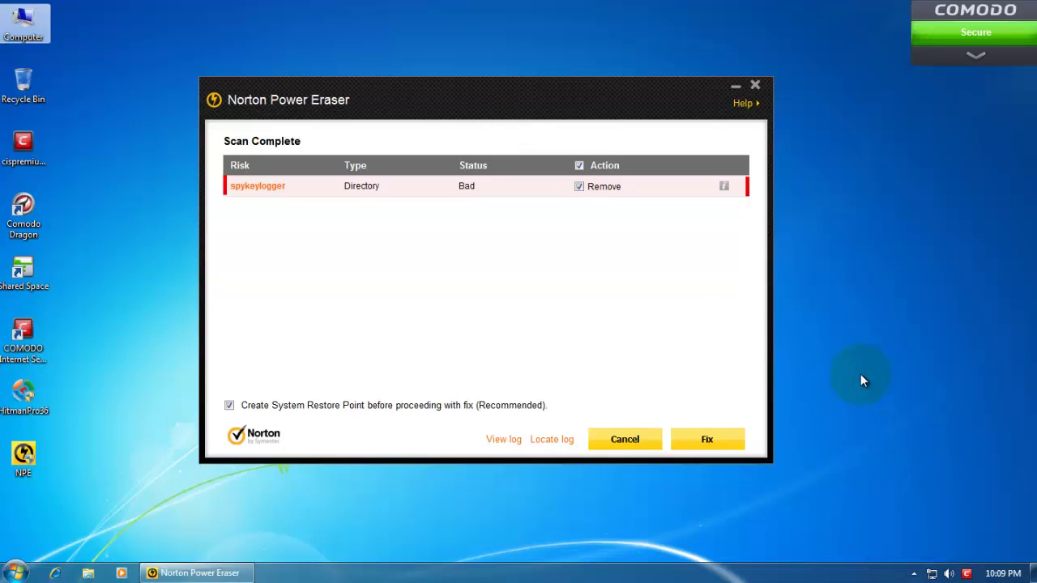
pyautogui.click(704, 435)
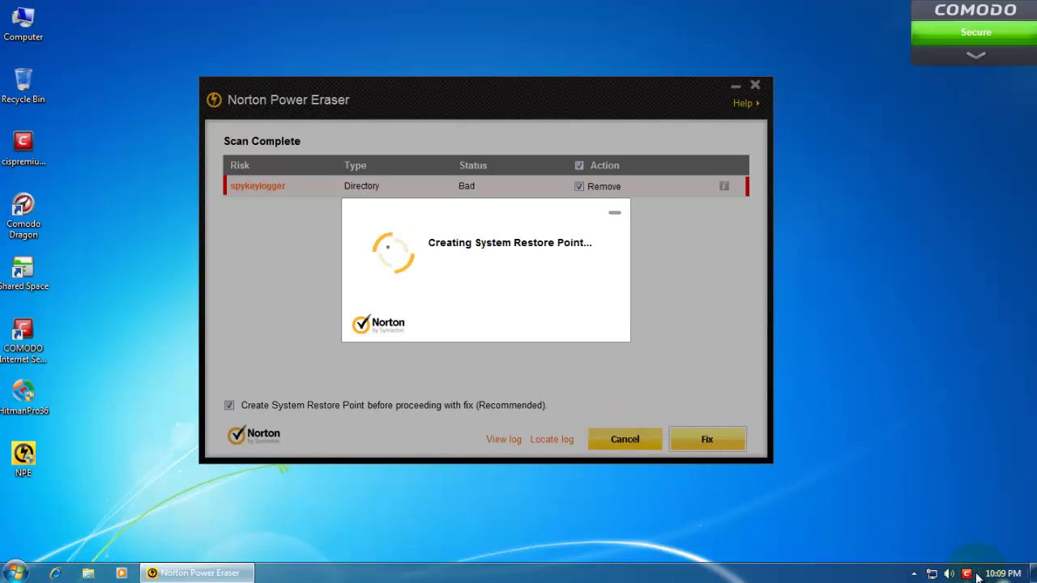
# Open the Comodo Internet Security home window and position it over Norton Power Eraser.
pyautogui.click(168, 211)
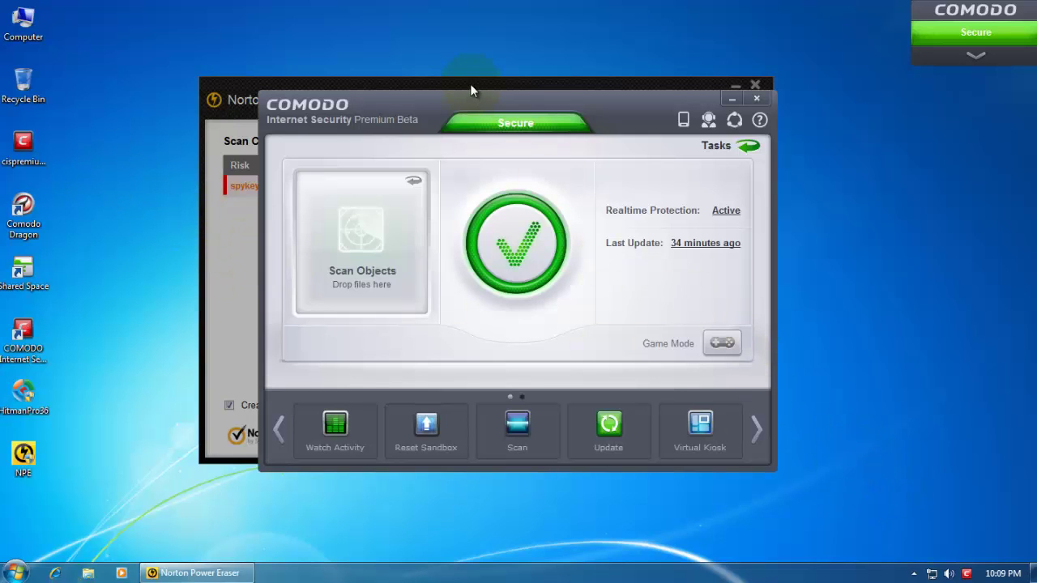
pyautogui.moveTo(448, 101); pyautogui.dragTo(394, 83)
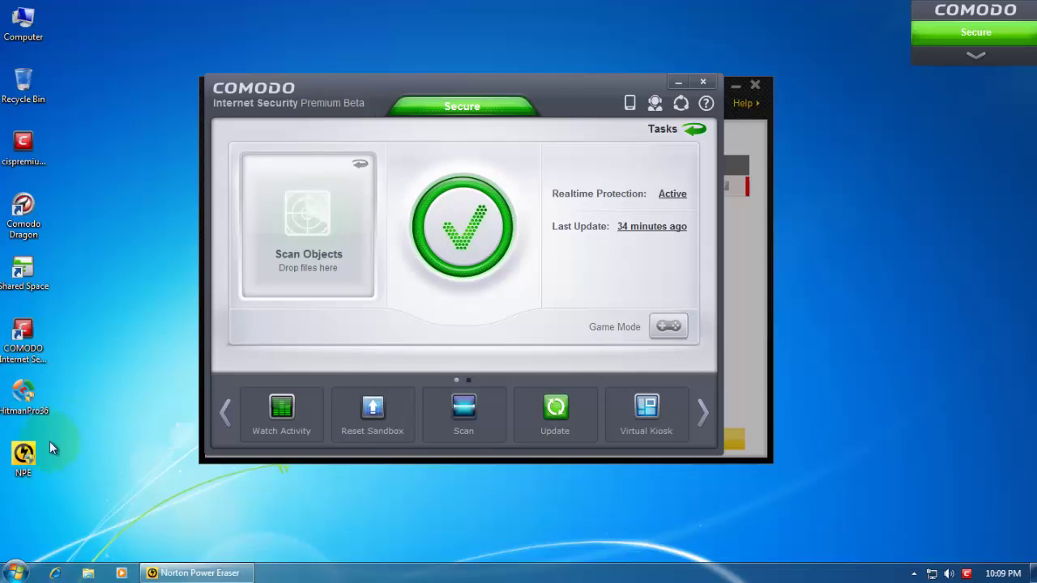
pyautogui.moveTo(341, 86); pyautogui.dragTo(358, 87)
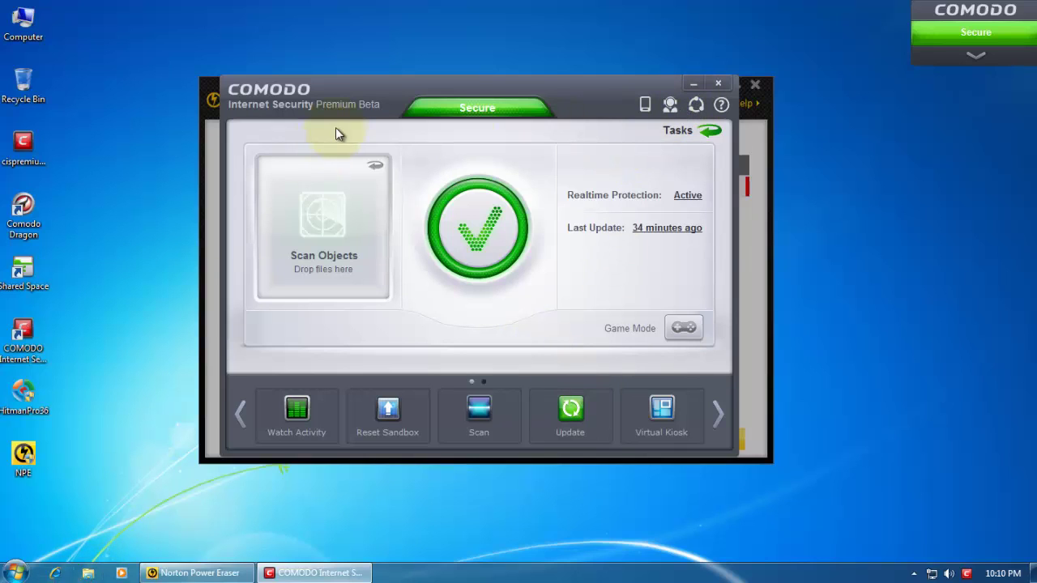
pyautogui.moveTo(377, 87); pyautogui.dragTo(427, 221)
pyautogui.moveTo(450, 130); pyautogui.dragTo(335, 81)
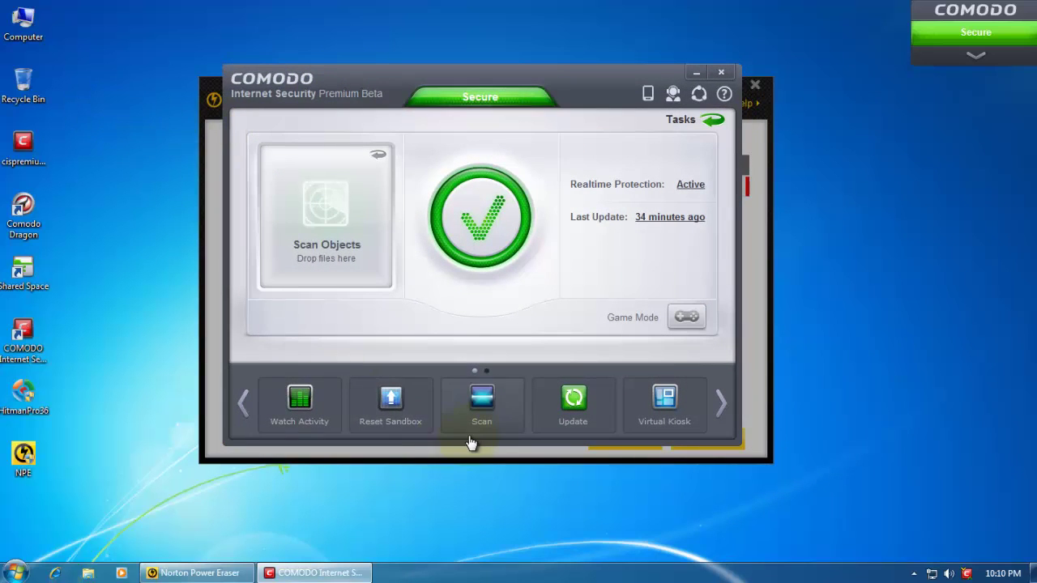
# Browse both pages of task shortcuts on the Comodo home screen, including Shared Space and Task Manager.
pyautogui.click(720, 405)
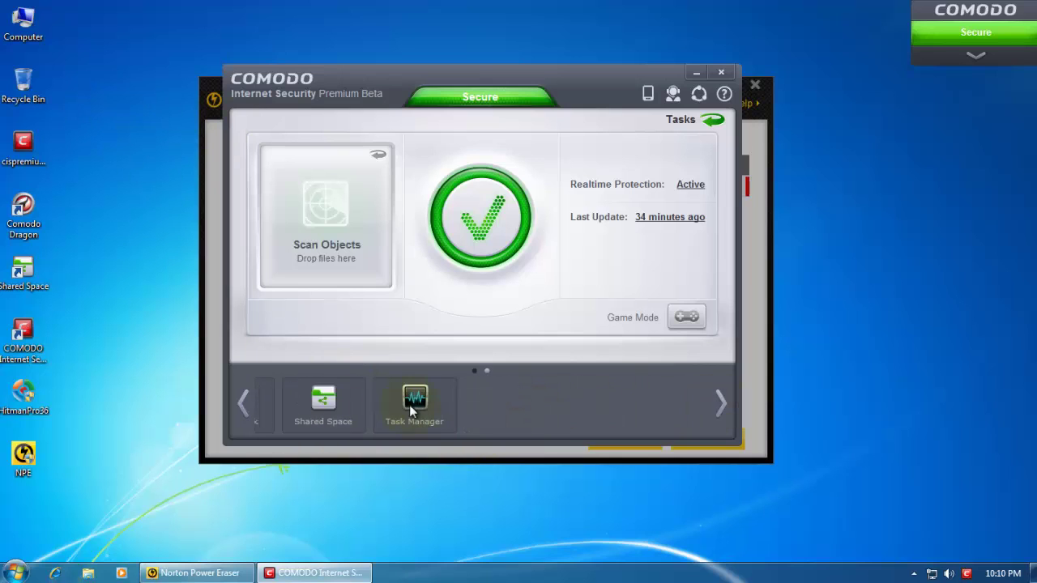
pyautogui.click(243, 405)
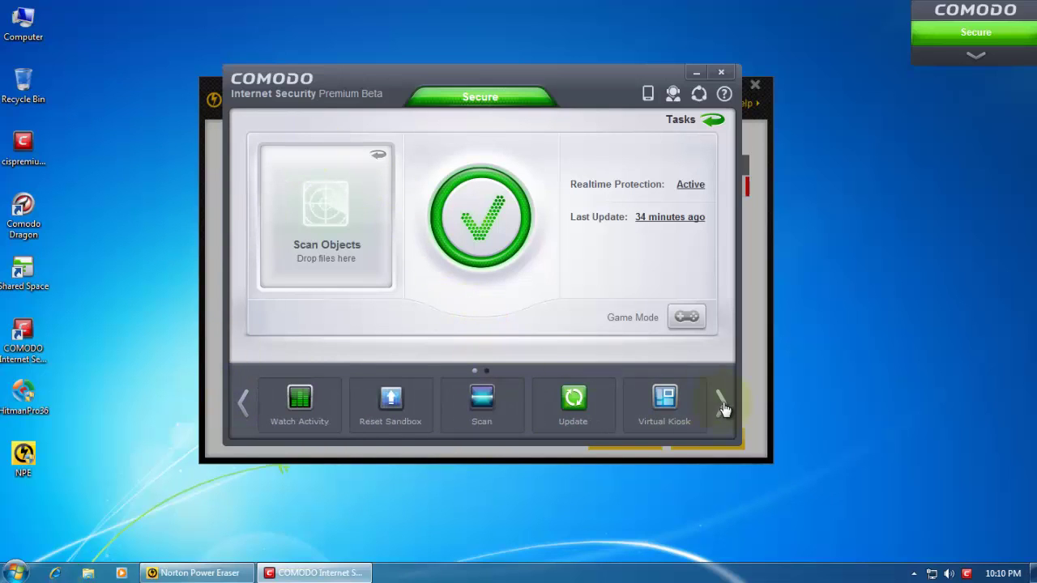
pyautogui.moveTo(342, 78); pyautogui.dragTo(334, 100)
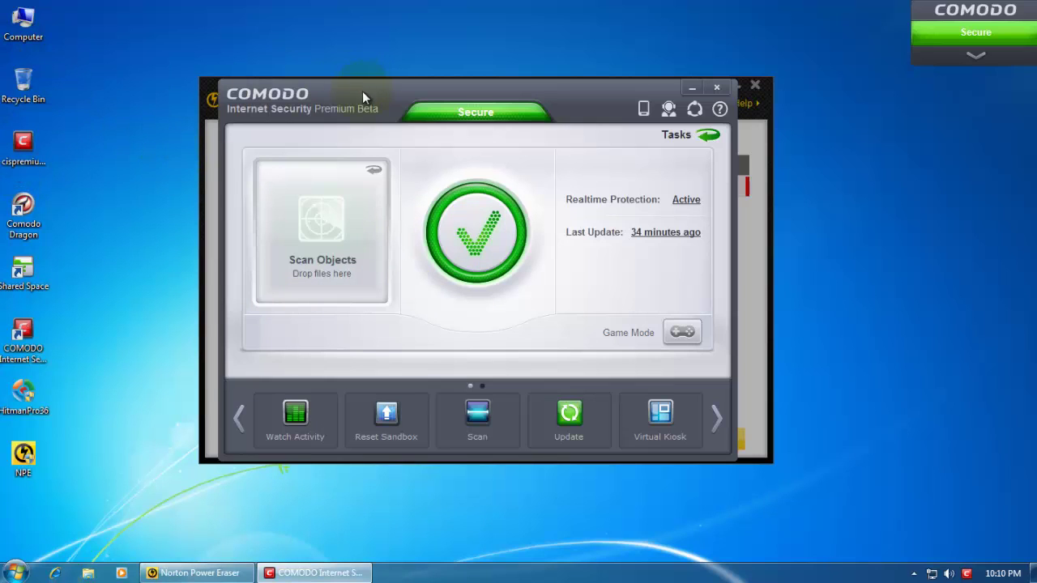
pyautogui.moveTo(364, 95); pyautogui.dragTo(373, 97)
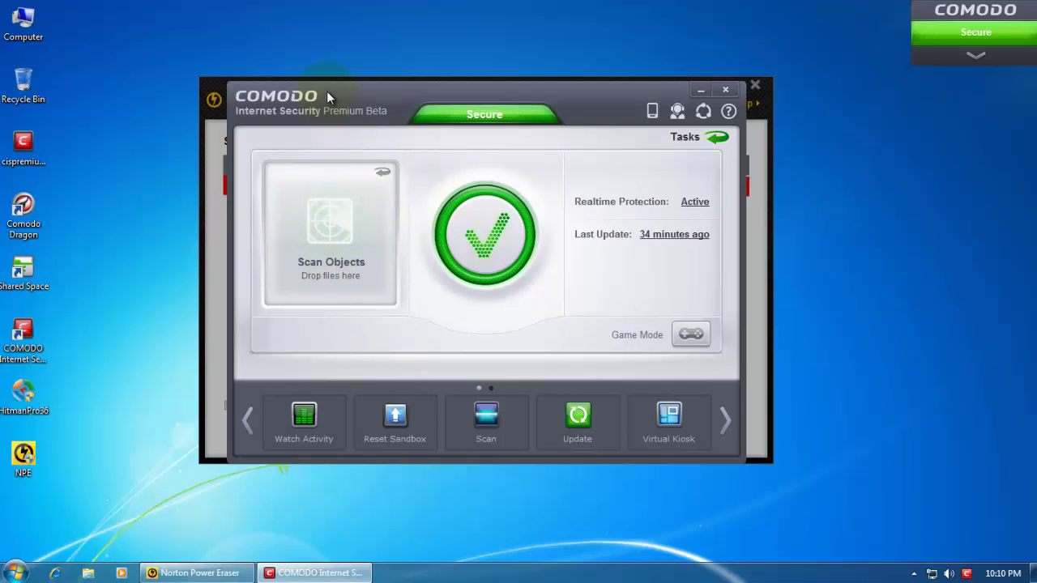
pyautogui.moveTo(343, 97)
pyautogui.mouseDown()
pyautogui.moveTo(556, 280)
pyautogui.moveTo(567, 301)
pyautogui.moveTo(338, 51)
pyautogui.moveTo(334, 105)
pyautogui.mouseUp()
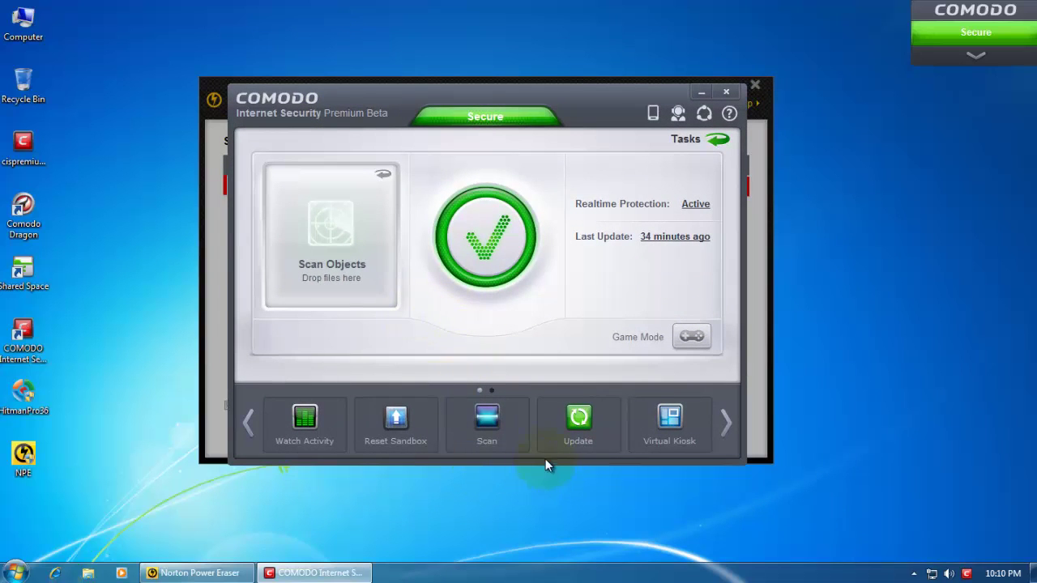
pyautogui.click(725, 423)
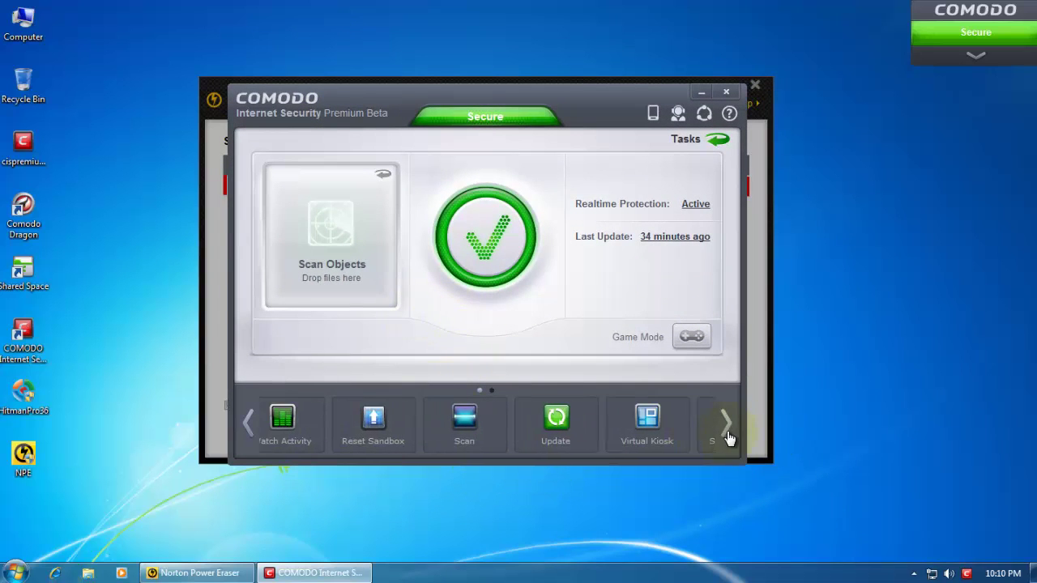
pyautogui.click(251, 423)
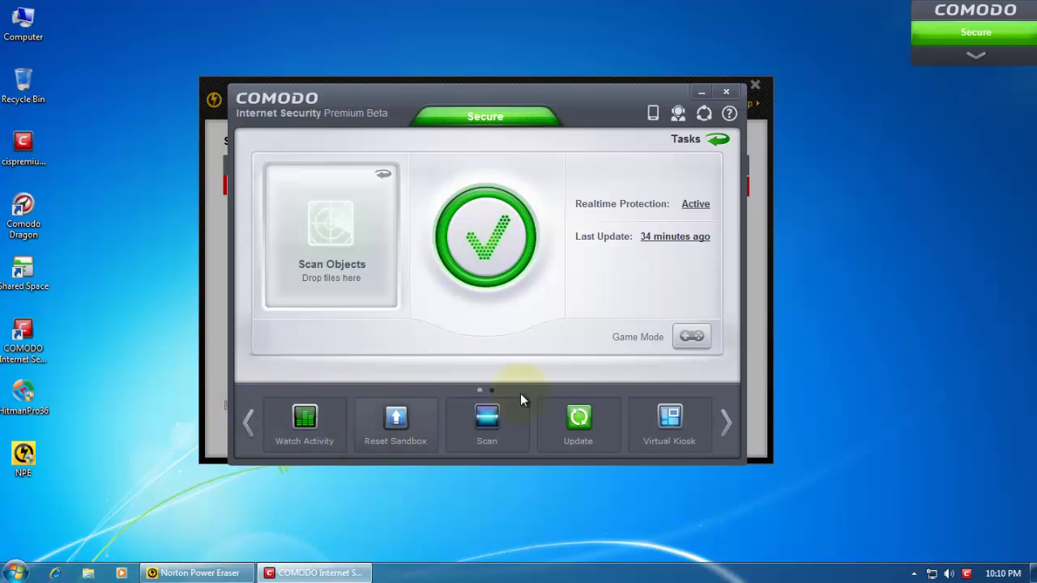
pyautogui.click(733, 413)
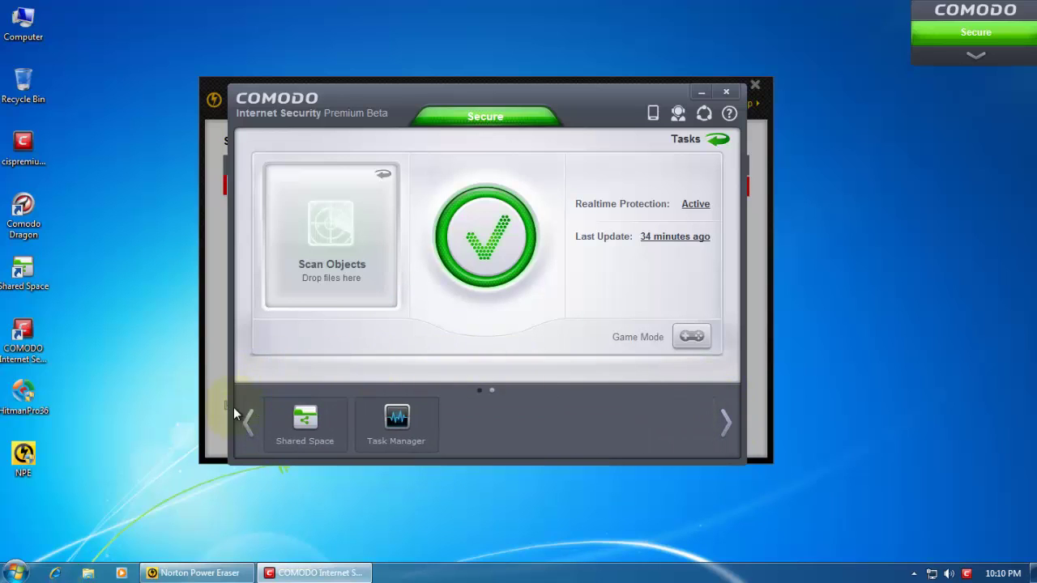
pyautogui.click(249, 428)
# Close Norton Power Eraser and reposition the Comodo window on the desktop.
pyautogui.moveTo(465, 101)
pyautogui.mouseDown()
pyautogui.moveTo(583, 134)
pyautogui.moveTo(914, 409)
pyautogui.moveTo(595, 168)
pyautogui.moveTo(754, 215)
pyautogui.moveTo(860, 286)
pyautogui.moveTo(754, 212)
pyautogui.moveTo(553, 115)
pyautogui.moveTo(747, 327)
pyautogui.moveTo(598, 178)
pyautogui.moveTo(516, 128)
pyautogui.mouseUp()
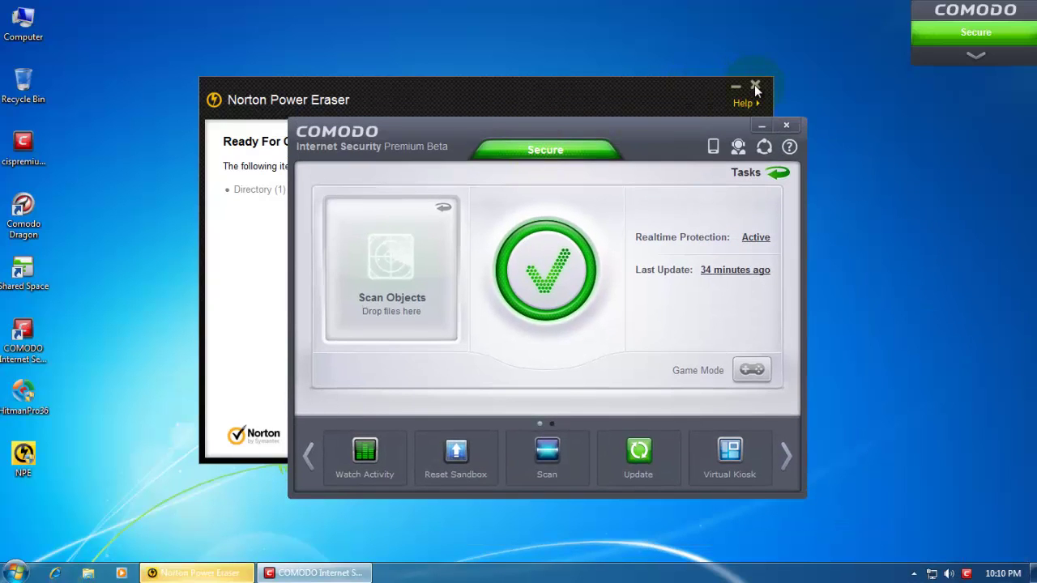
pyautogui.click(754, 85)
pyautogui.moveTo(689, 125); pyautogui.dragTo(632, 121)
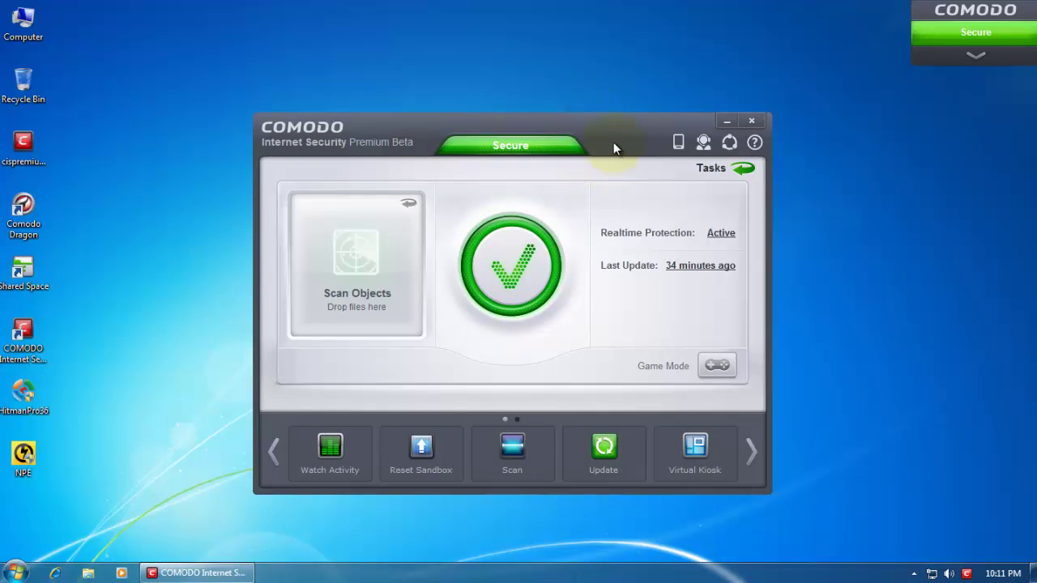
pyautogui.moveTo(366, 124); pyautogui.dragTo(292, 114)
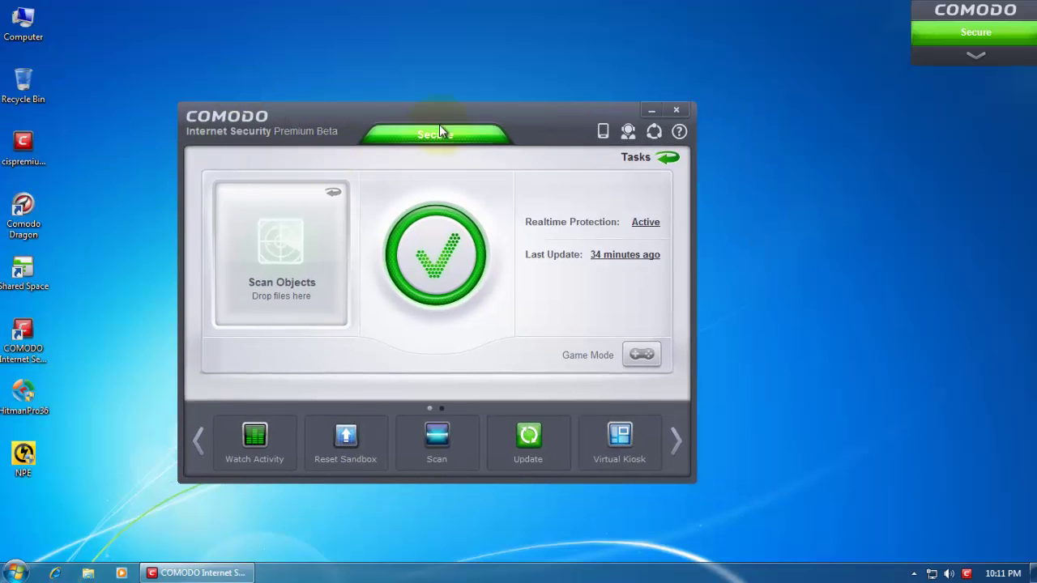
pyautogui.moveTo(444, 126); pyautogui.dragTo(478, 81)
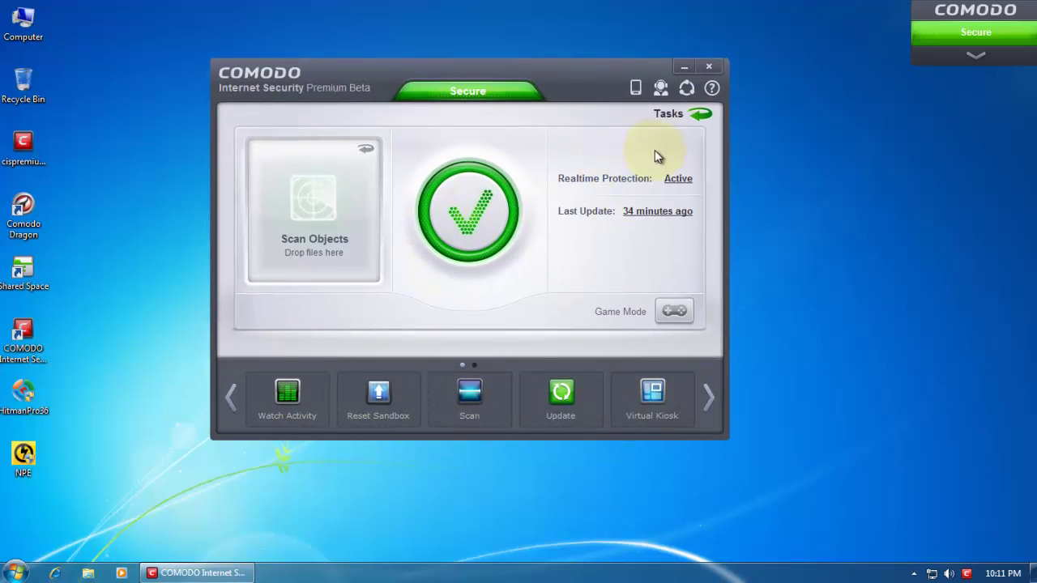
# Open Comodo's advanced settings from the advanced tasks and expand File Rating within the security settings.
pyautogui.click(668, 114)
pyautogui.click(326, 420)
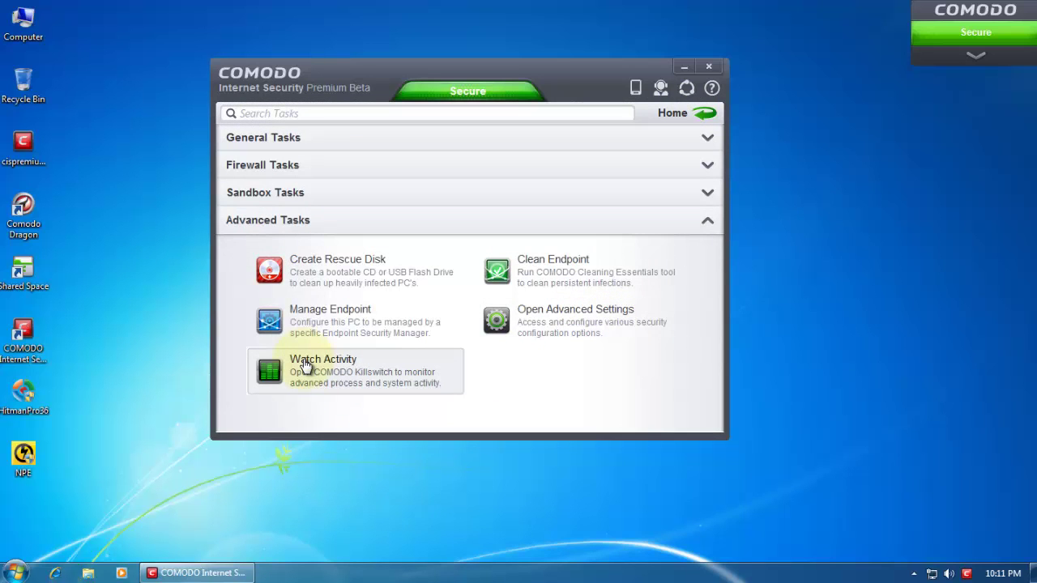
pyautogui.click(572, 342)
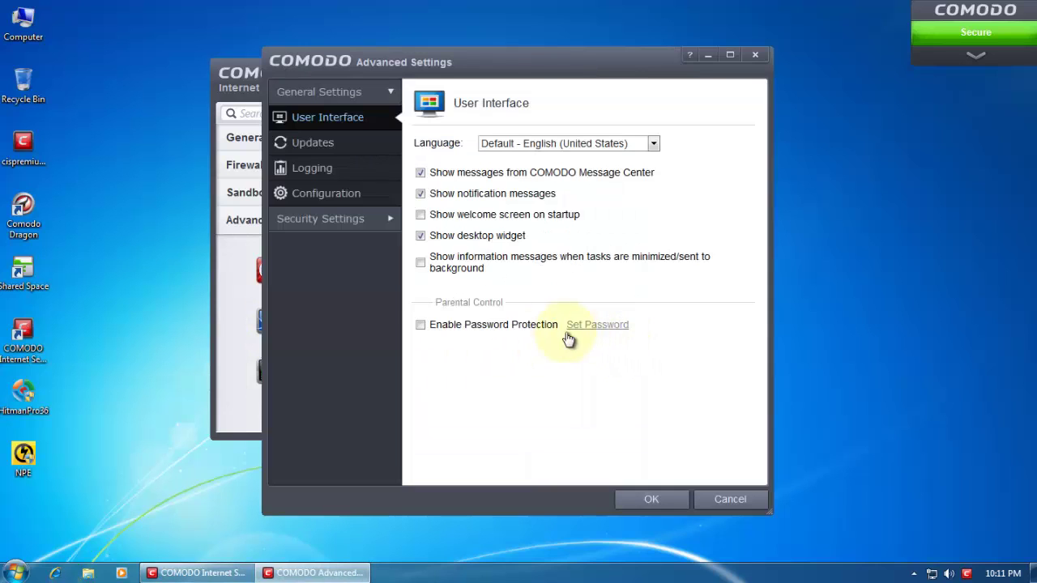
pyautogui.click(340, 229)
pyautogui.click(338, 227)
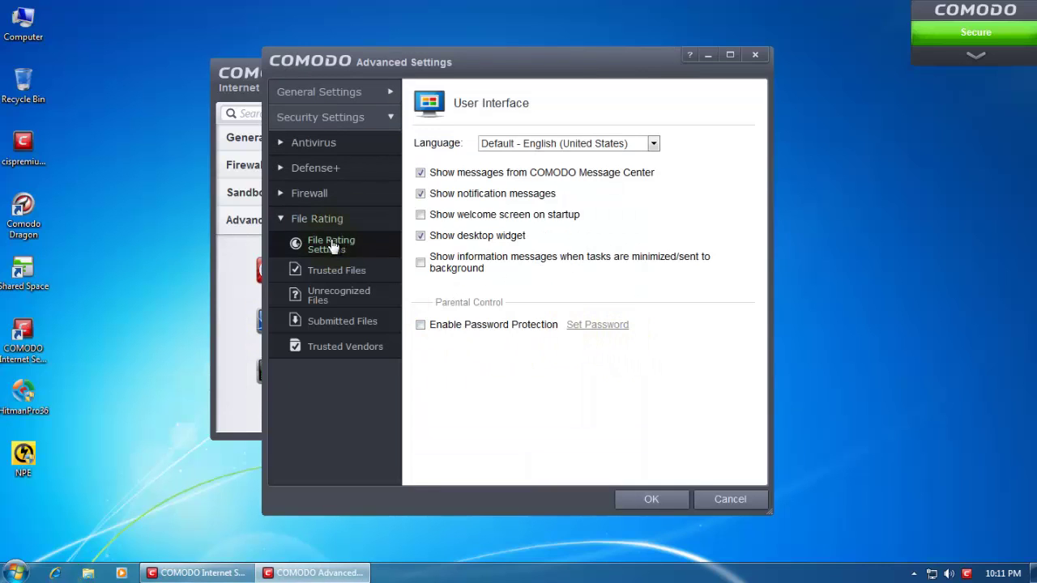
# Examine the Trusted Files list down to its last entries, cancel the advanced settings, and close the Comodo window.
pyautogui.click(358, 276)
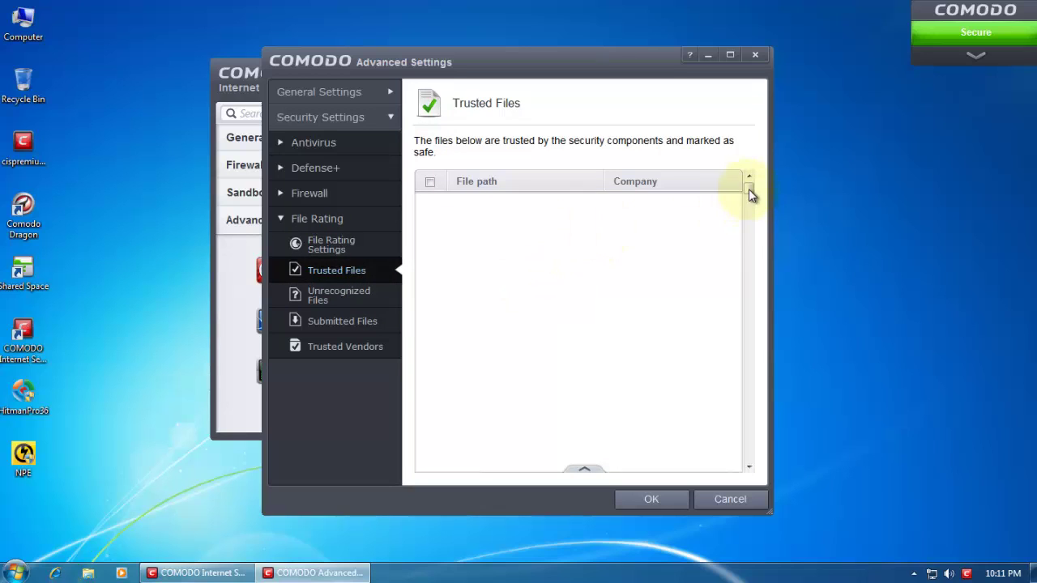
pyautogui.scroll(-5, 755, 442)
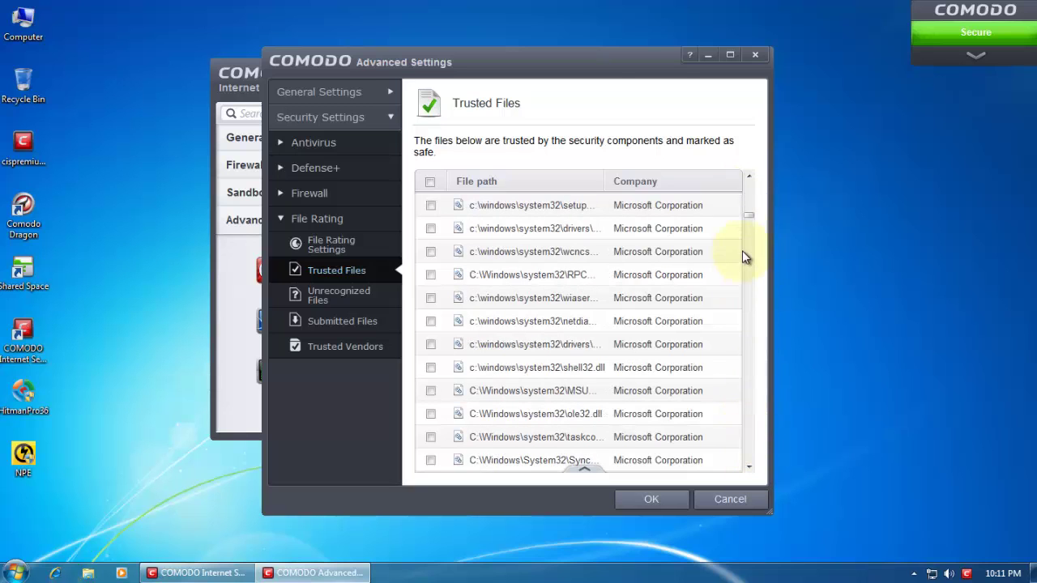
pyautogui.moveTo(750, 217); pyautogui.dragTo(750, 480)
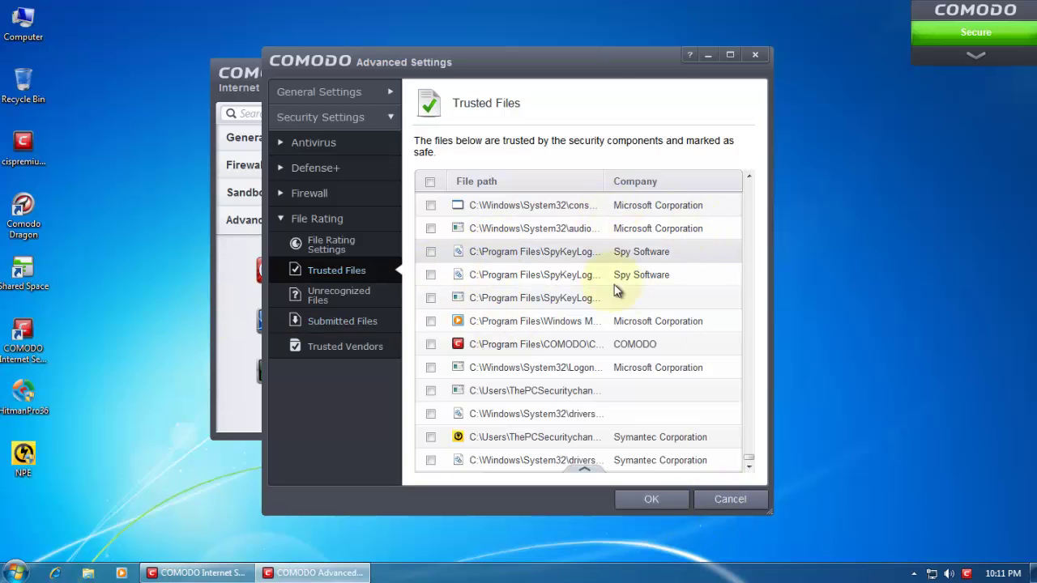
pyautogui.click(733, 498)
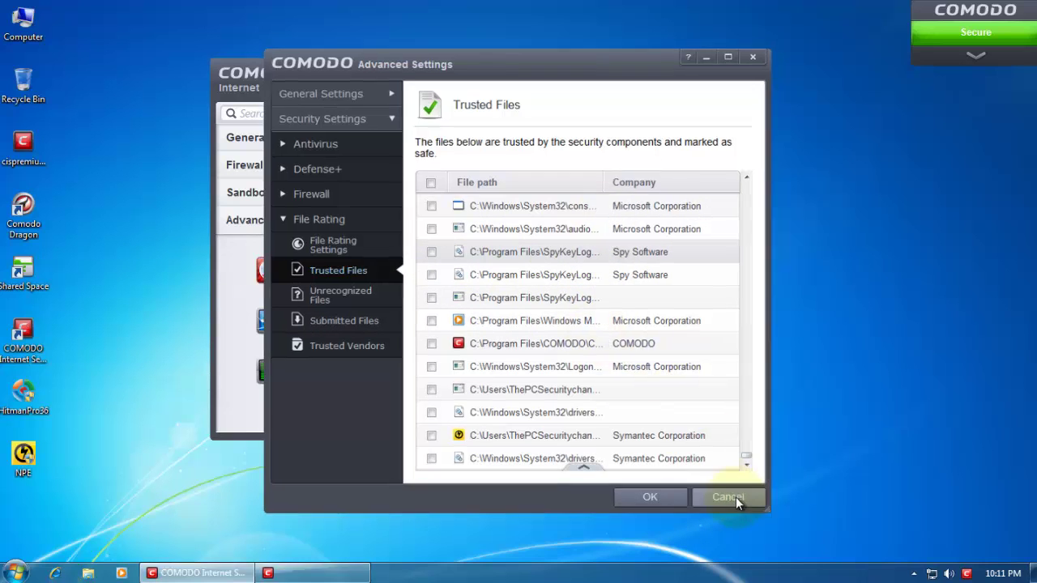
pyautogui.click(420, 136)
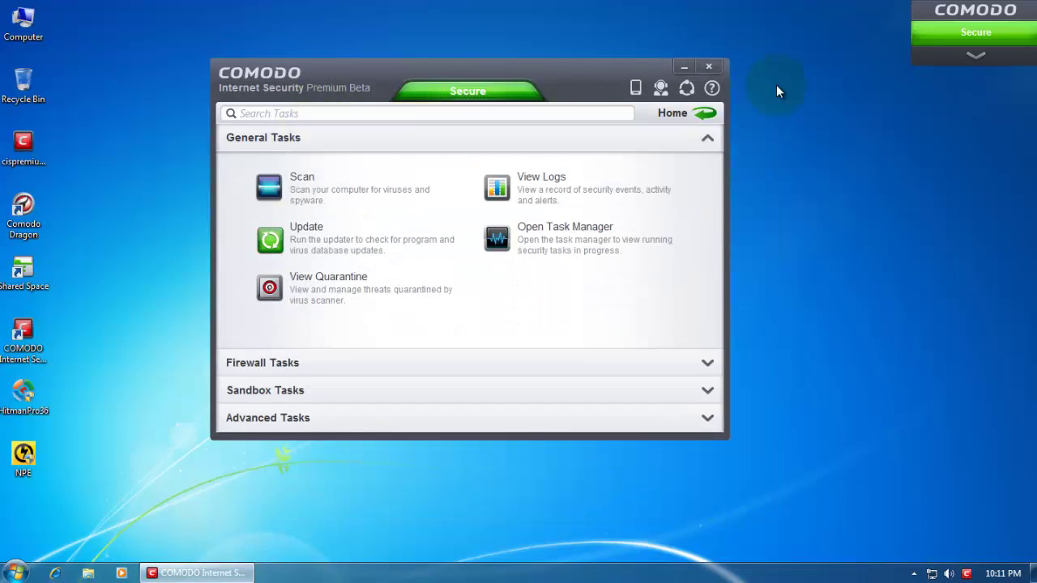
pyautogui.click(718, 68)
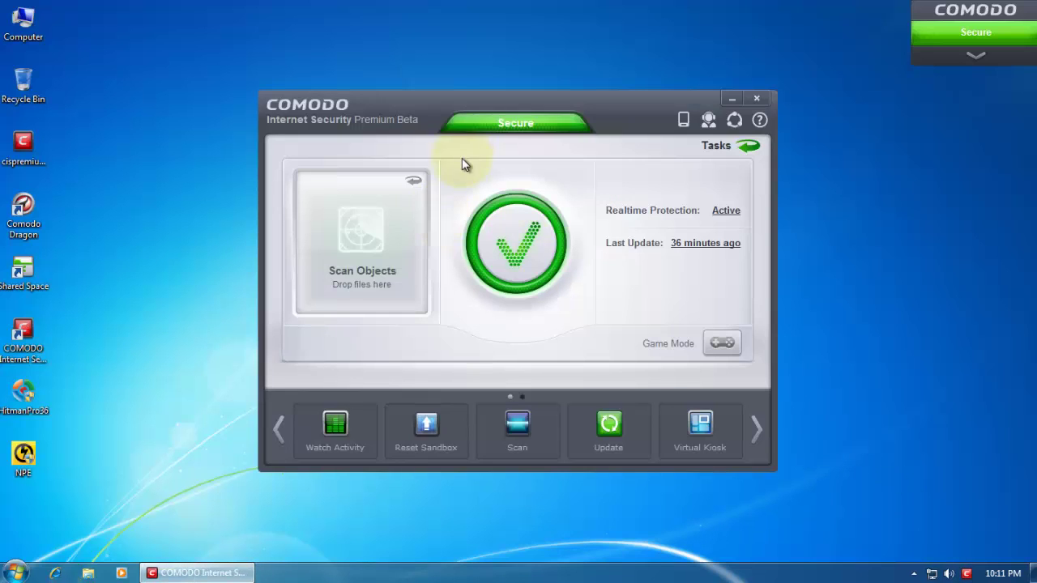
pyautogui.moveTo(457, 98); pyautogui.dragTo(450, 95)
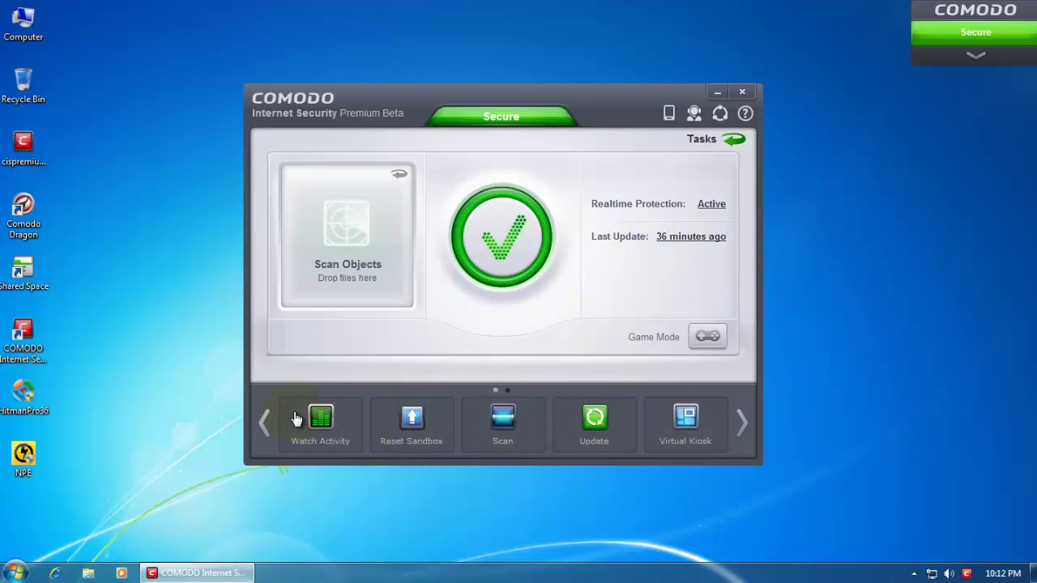
pyautogui.click(747, 433)
pyautogui.click(266, 423)
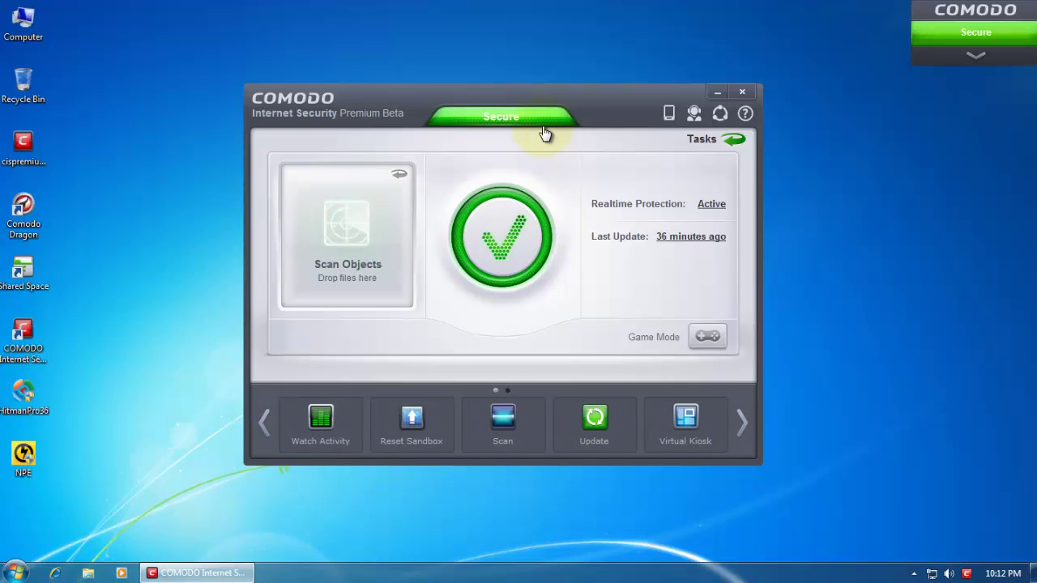
pyautogui.moveTo(564, 98); pyautogui.dragTo(537, 94)
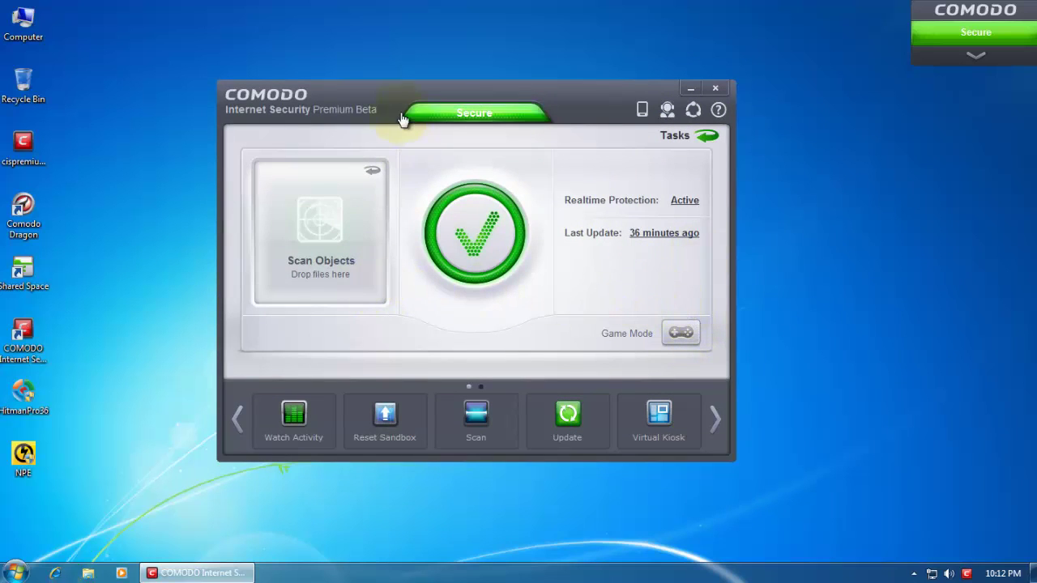
pyautogui.moveTo(405, 108); pyautogui.dragTo(435, 119)
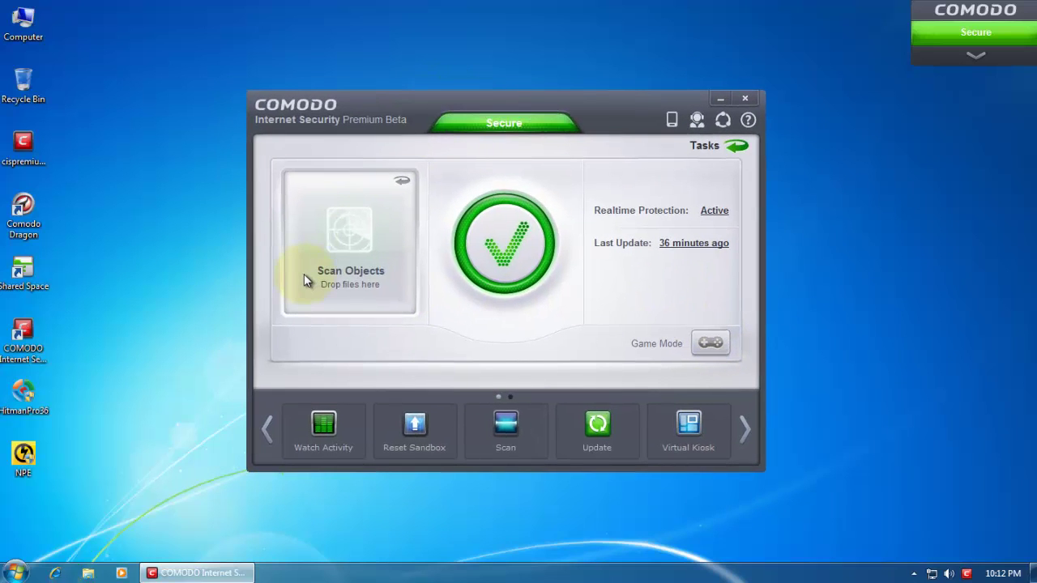
pyautogui.moveTo(647, 109); pyautogui.dragTo(632, 100)
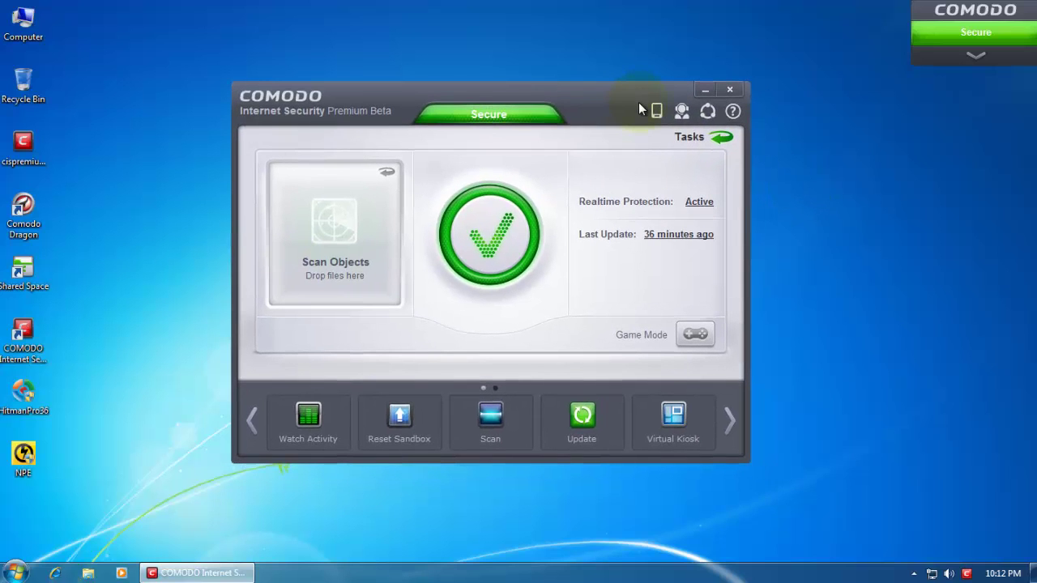